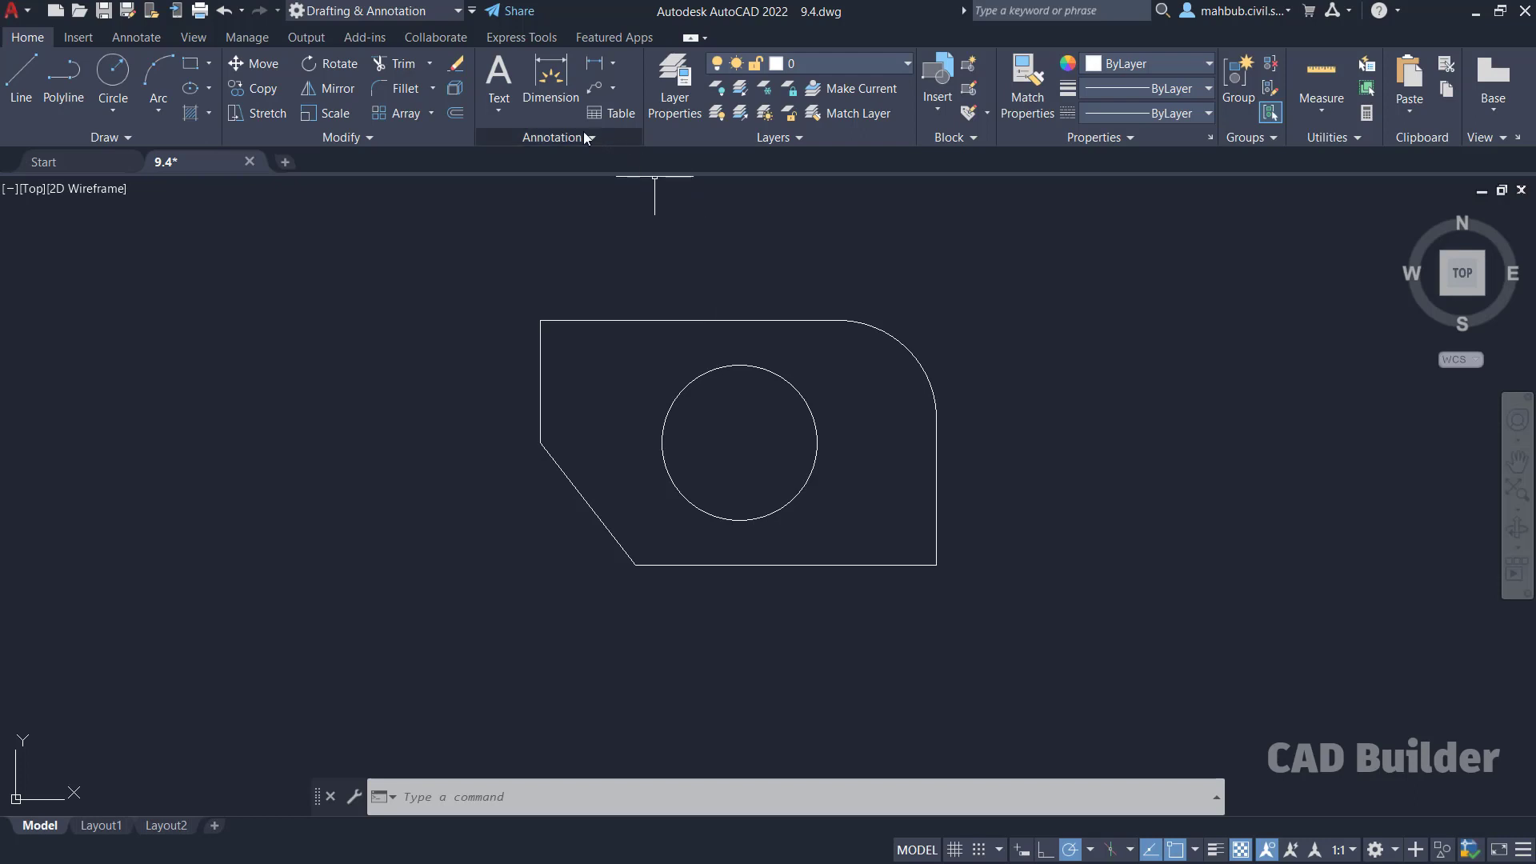
Step: Open the Dimension Style Manager to manage the drawing's dimension styles
{"action": "left_click", "coordinate": [153, 40]}
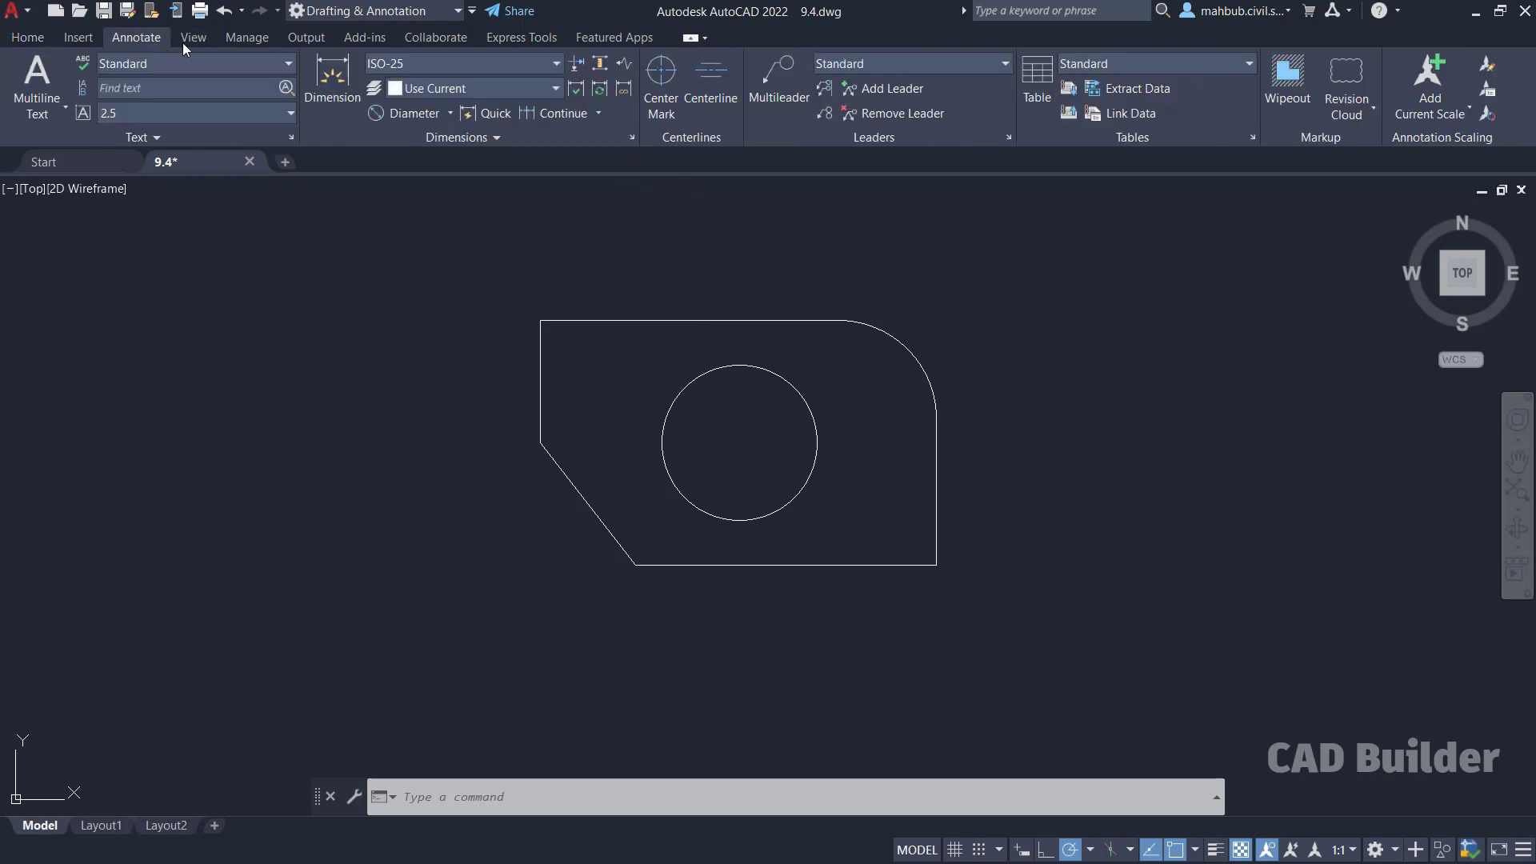
{"action": "left_click", "coordinate": [411, 63]}
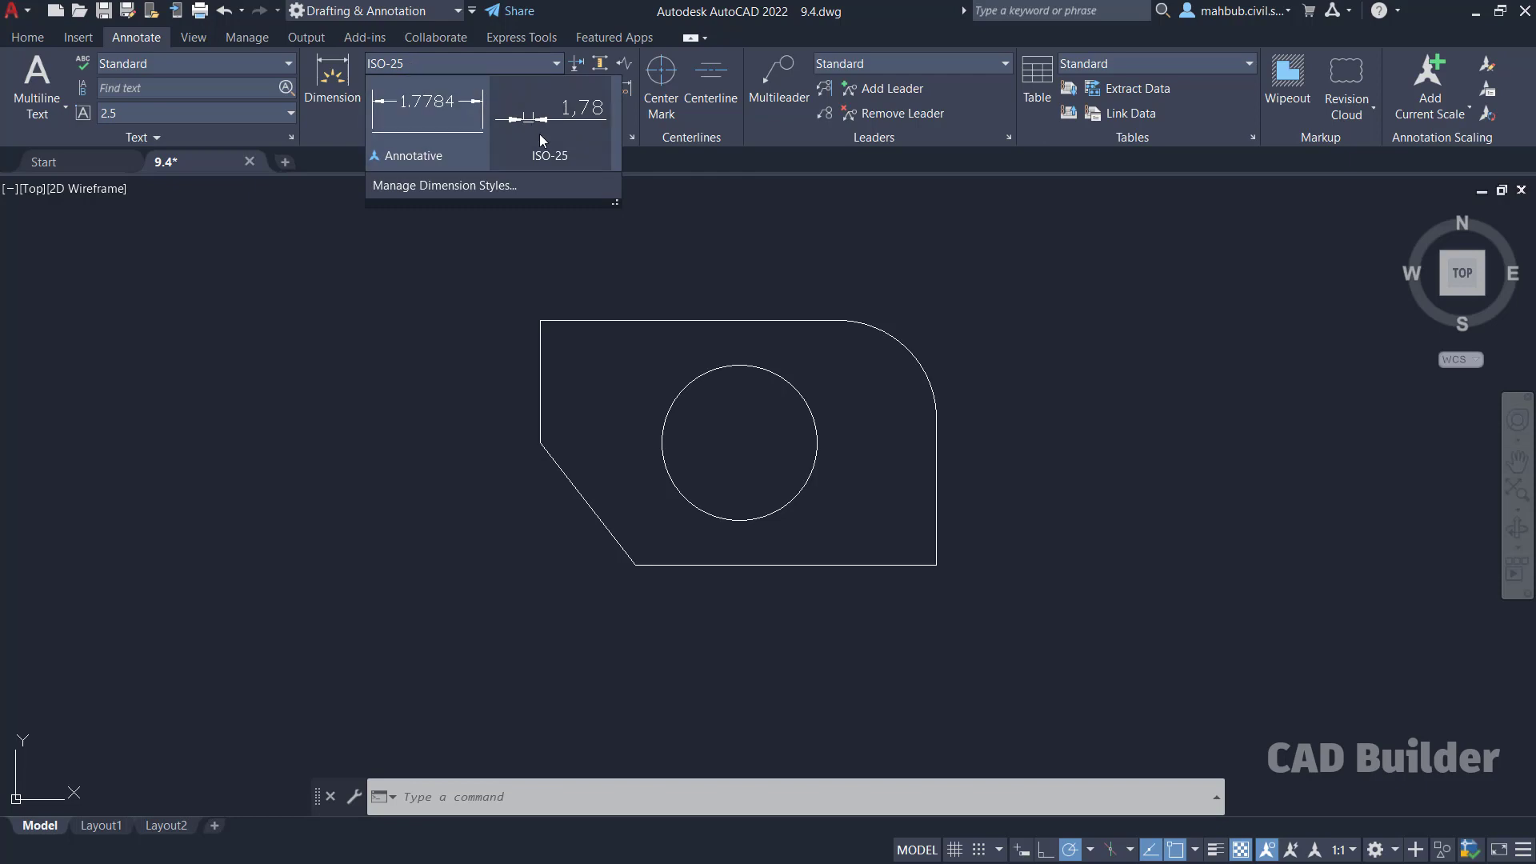
{"action": "left_click", "coordinate": [486, 65]}
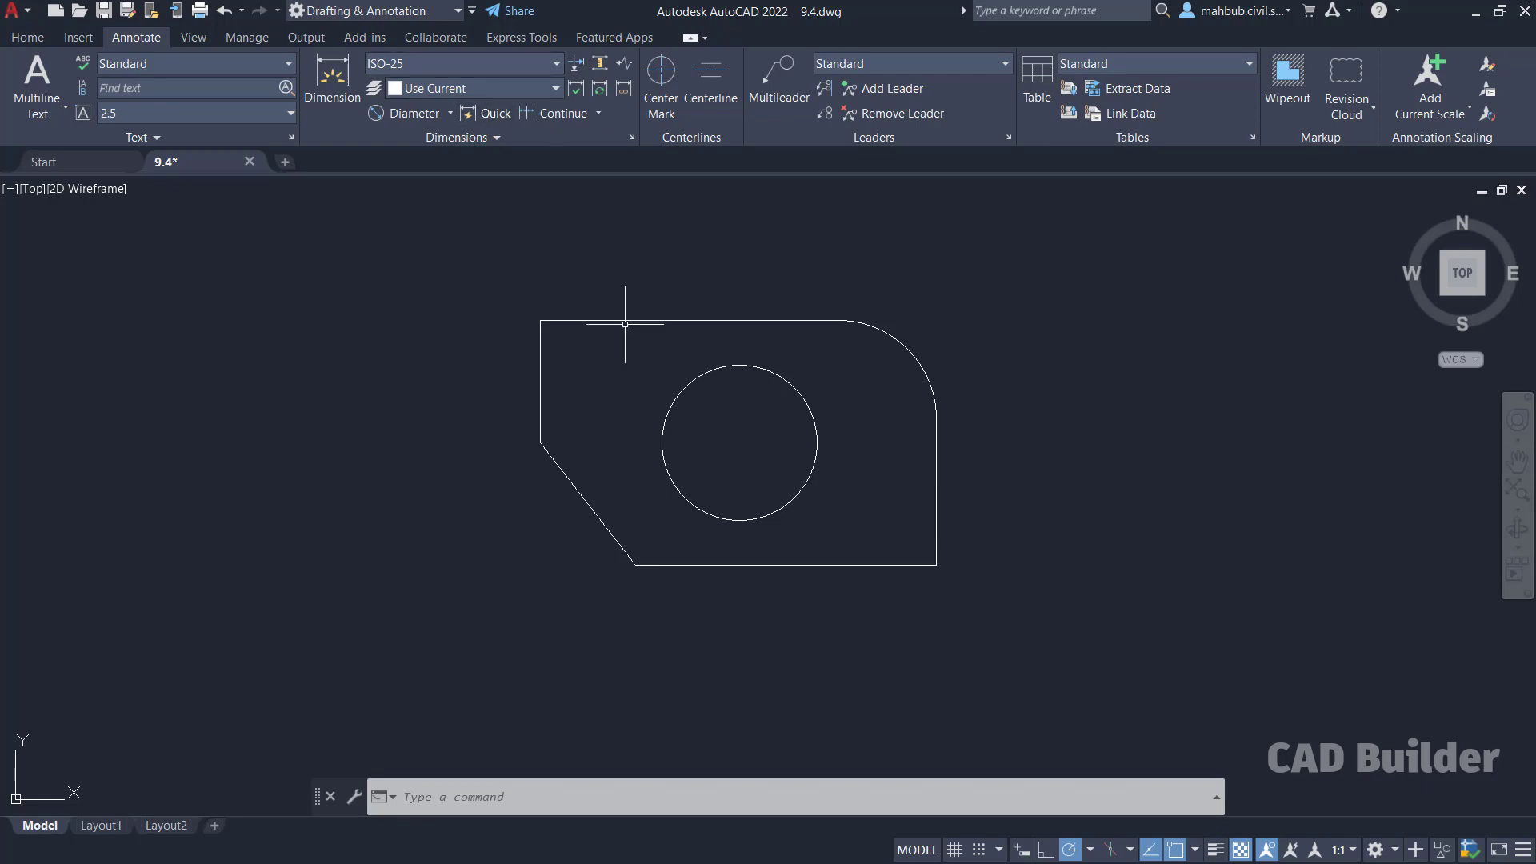
{"action": "left_click", "coordinate": [530, 63]}
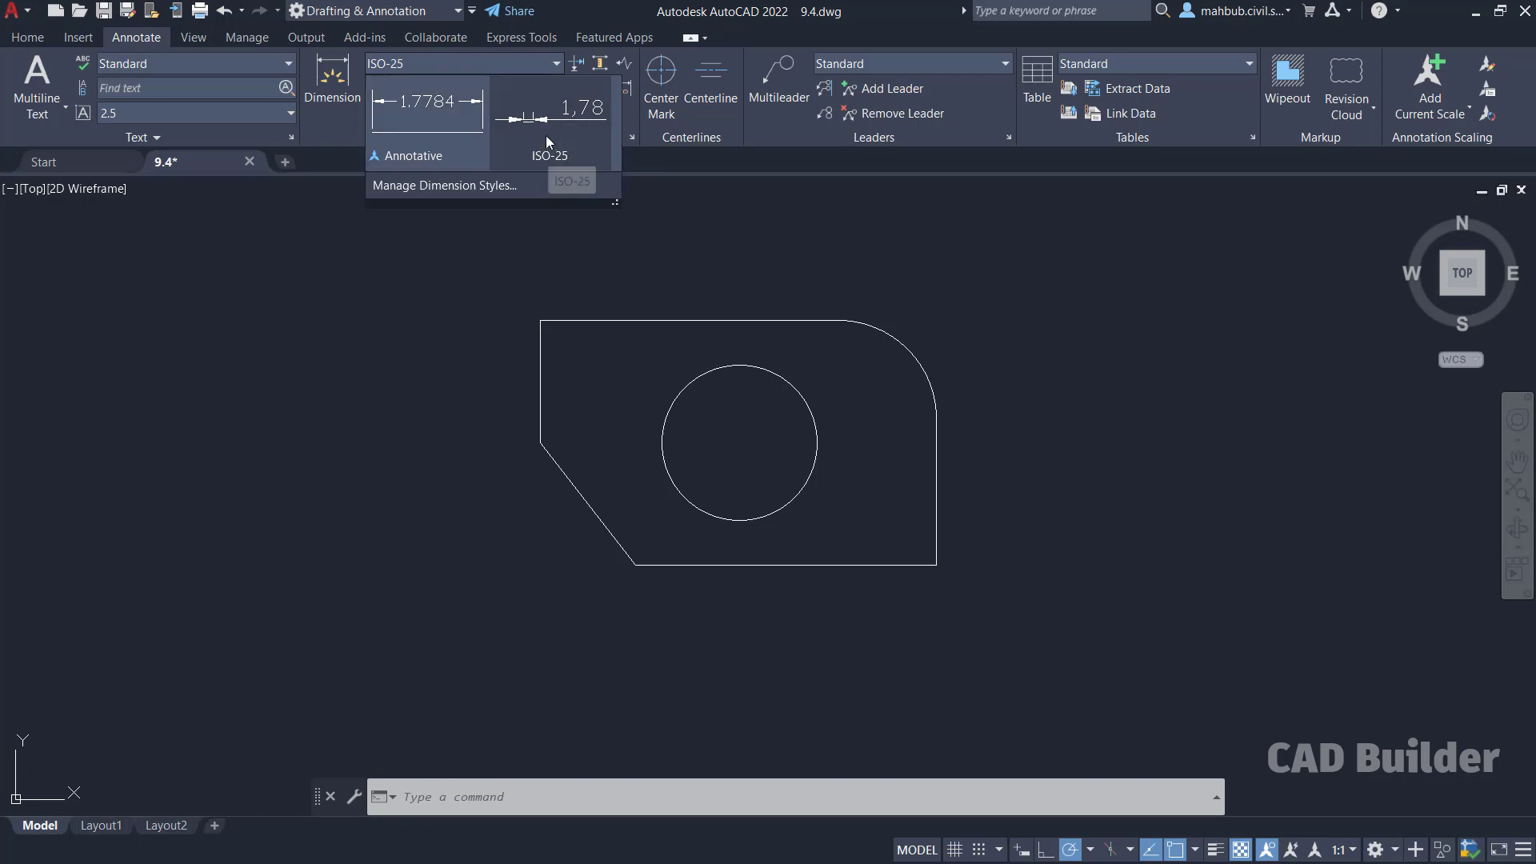
{"action": "left_click", "coordinate": [421, 69]}
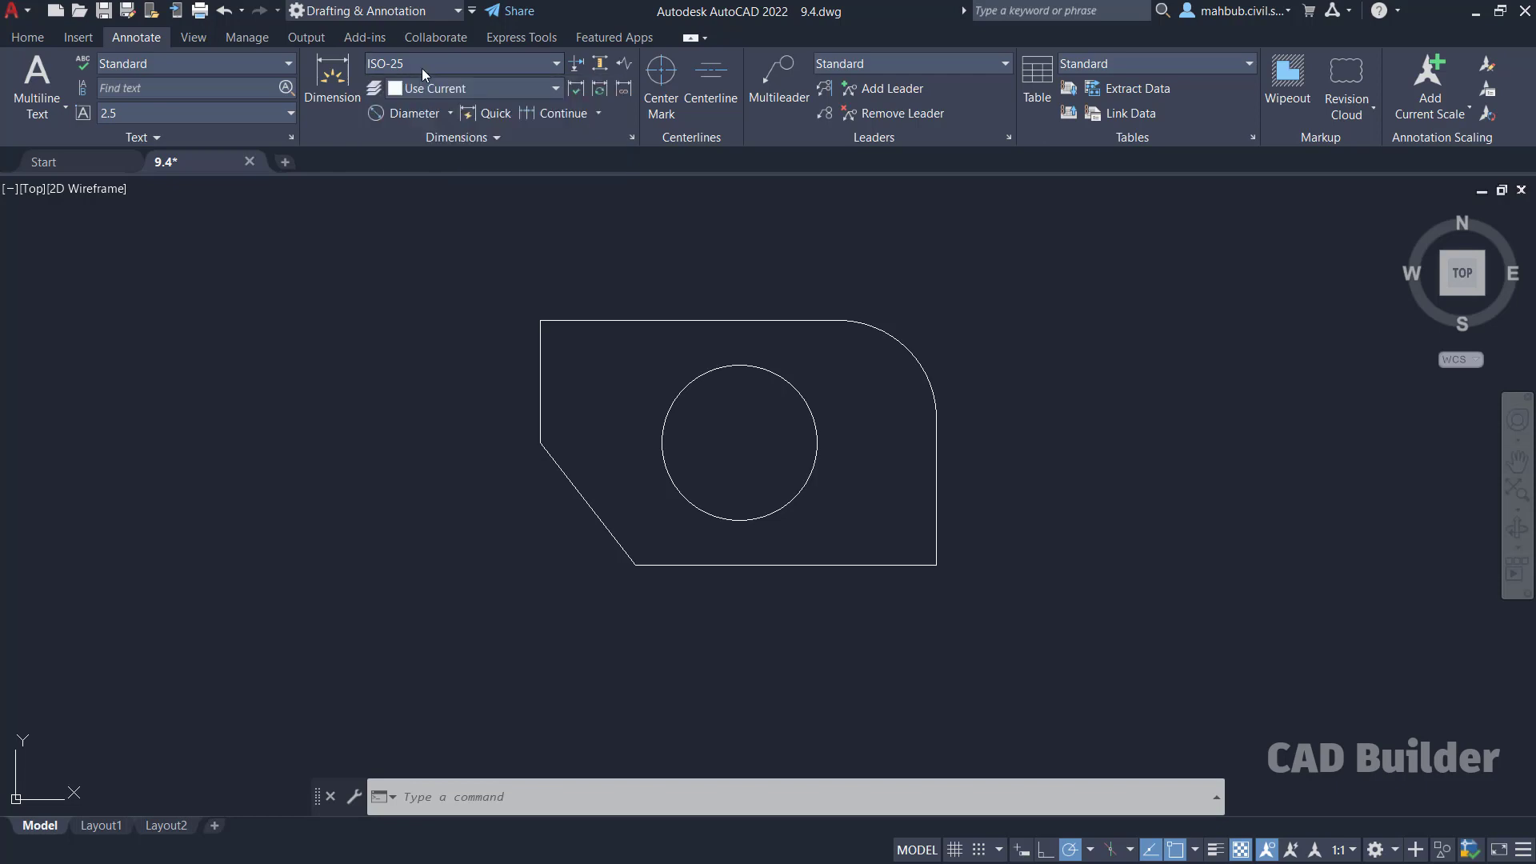
{"action": "left_click", "coordinate": [421, 69]}
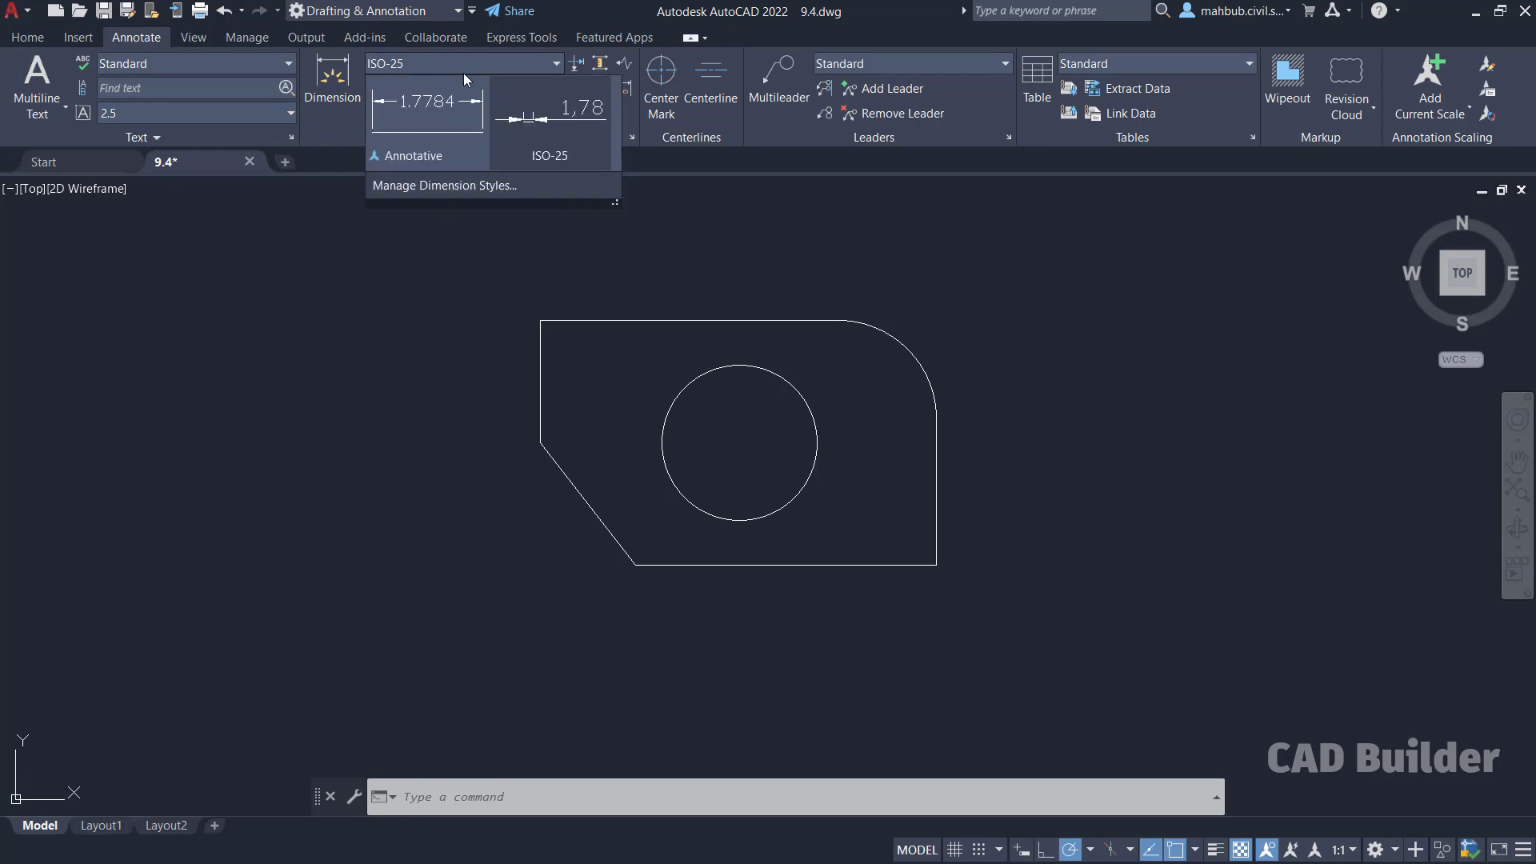
{"action": "left_click", "coordinate": [496, 186]}
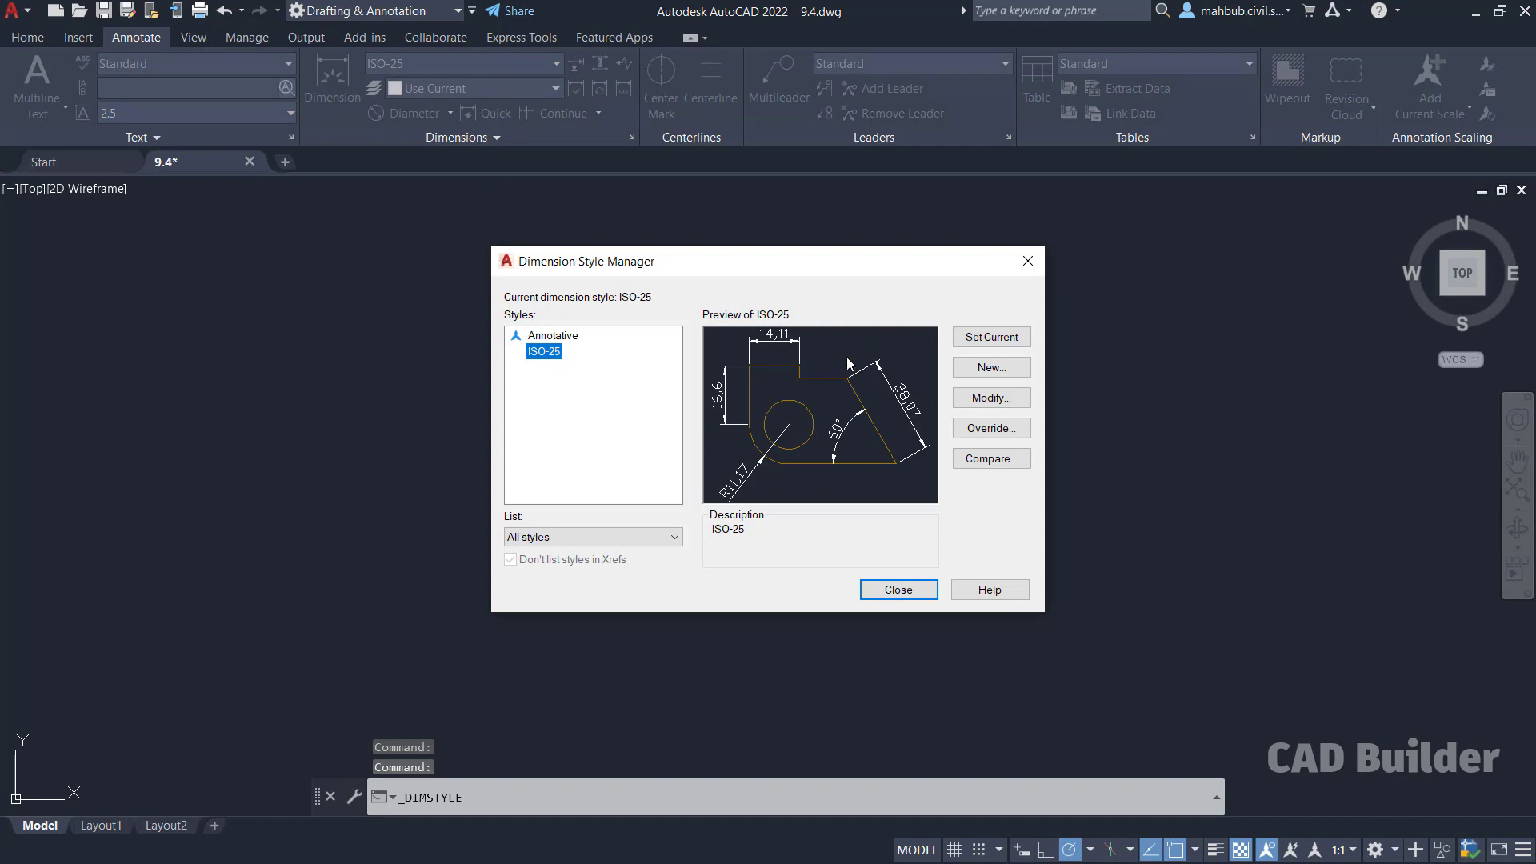
Step: Create a new dimension style named Our DIM Style, starting from ISO-25 and used for all dimensions
{"action": "left_click", "coordinate": [568, 343]}
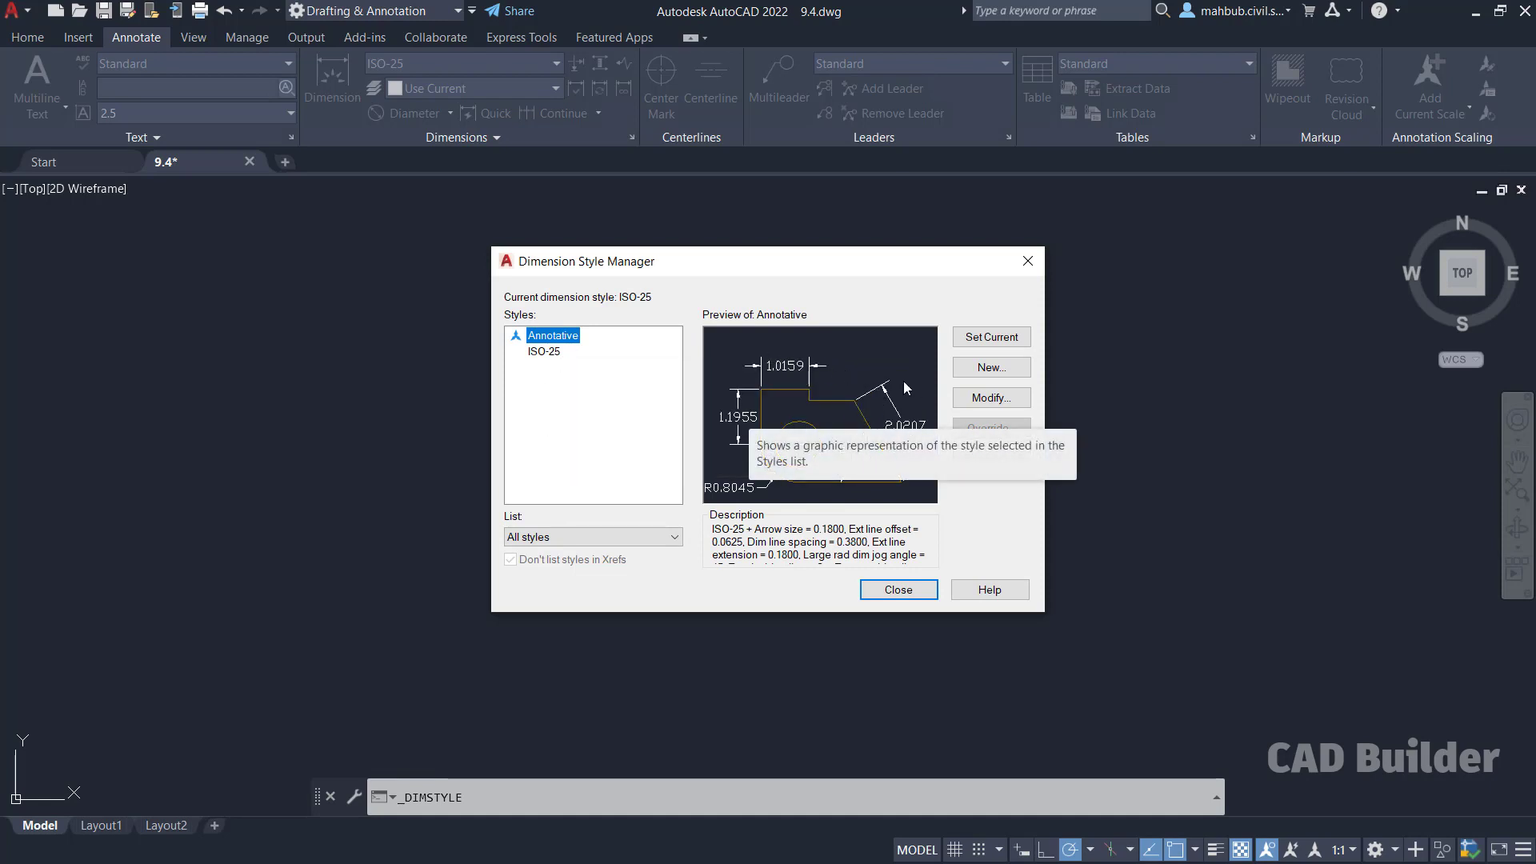
{"action": "left_click", "coordinate": [548, 352]}
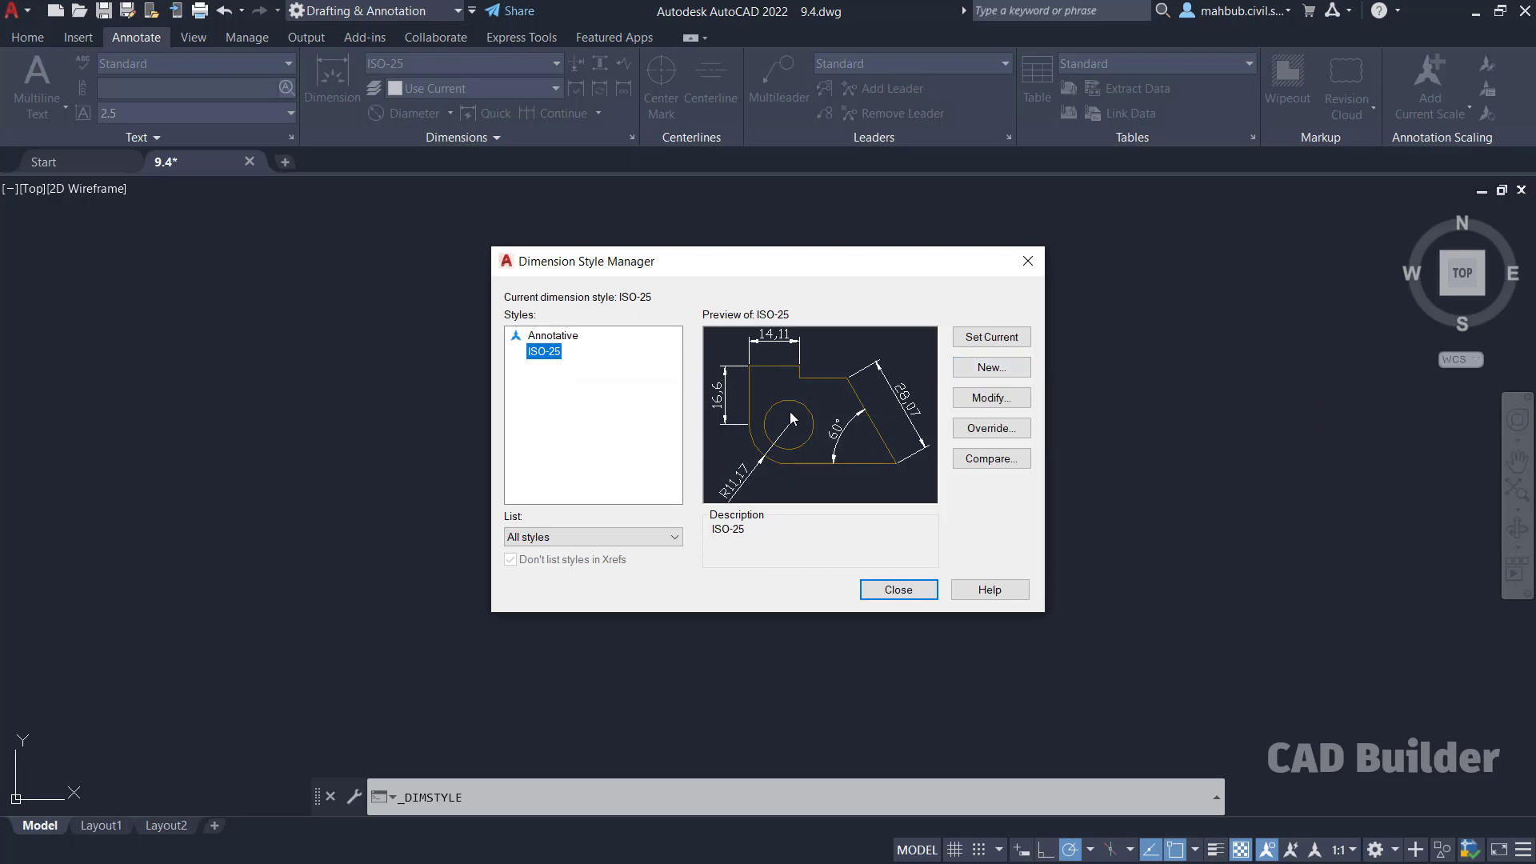
{"action": "left_click", "coordinate": [977, 369]}
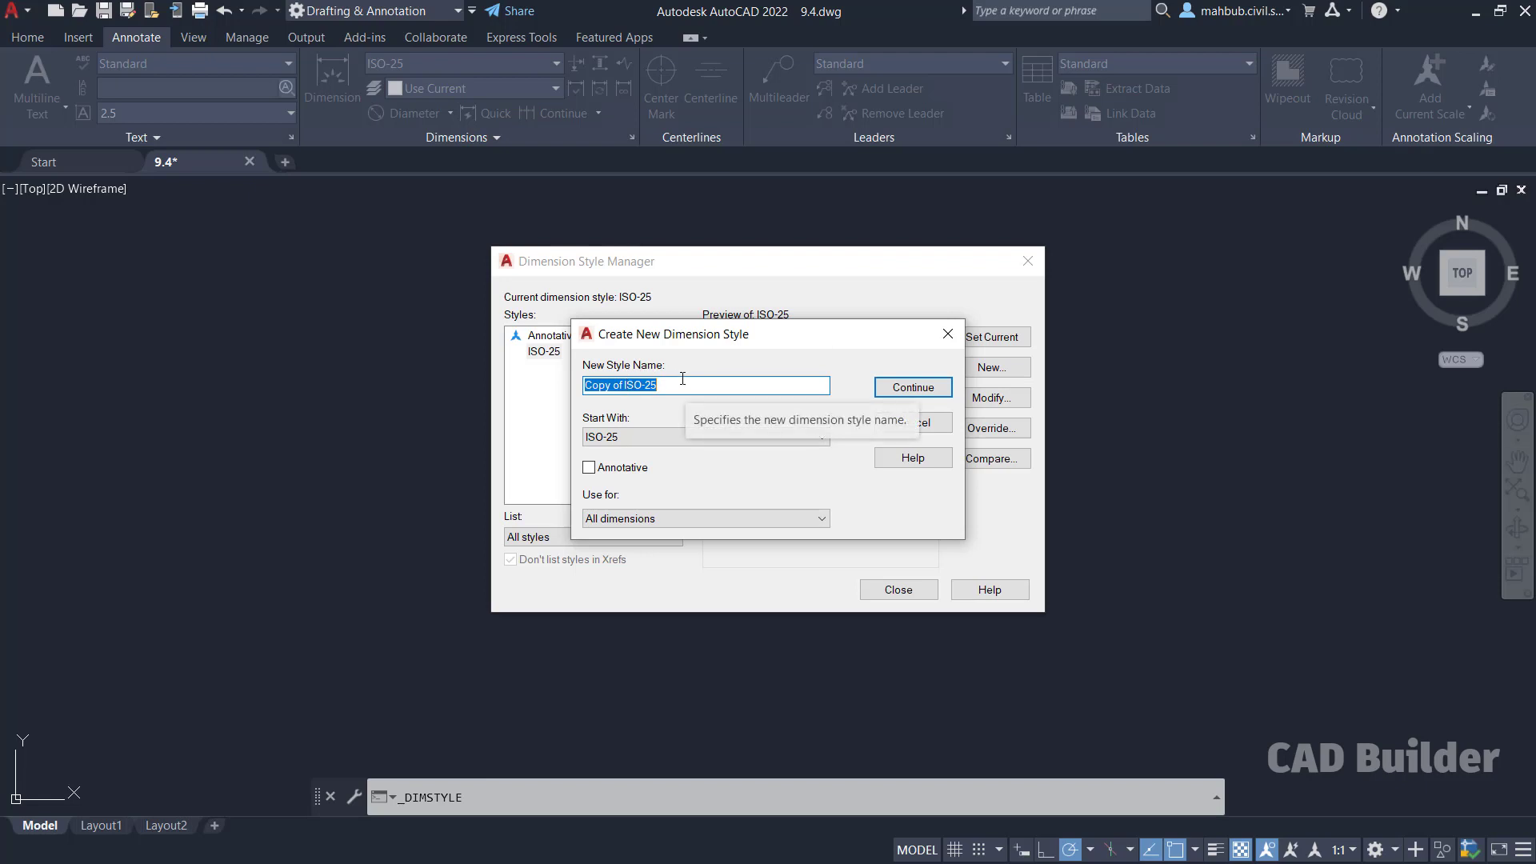
{"action": "key", "text": "BackSpace"}
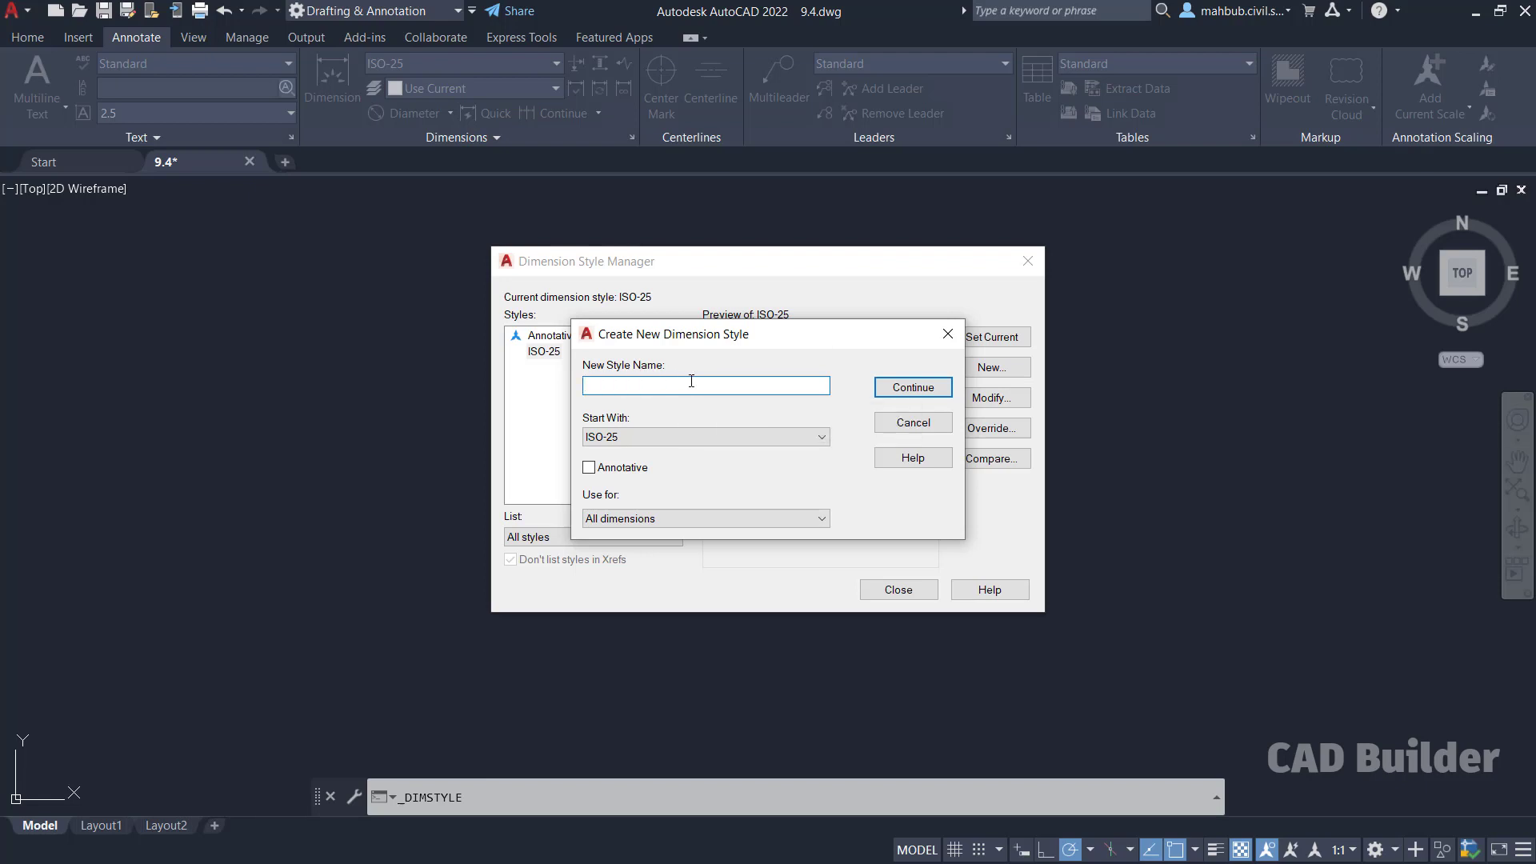
{"action": "type", "text": "Our DIM Style"}
{"action": "left_click", "coordinate": [791, 436]}
{"action": "left_click", "coordinate": [788, 436]}
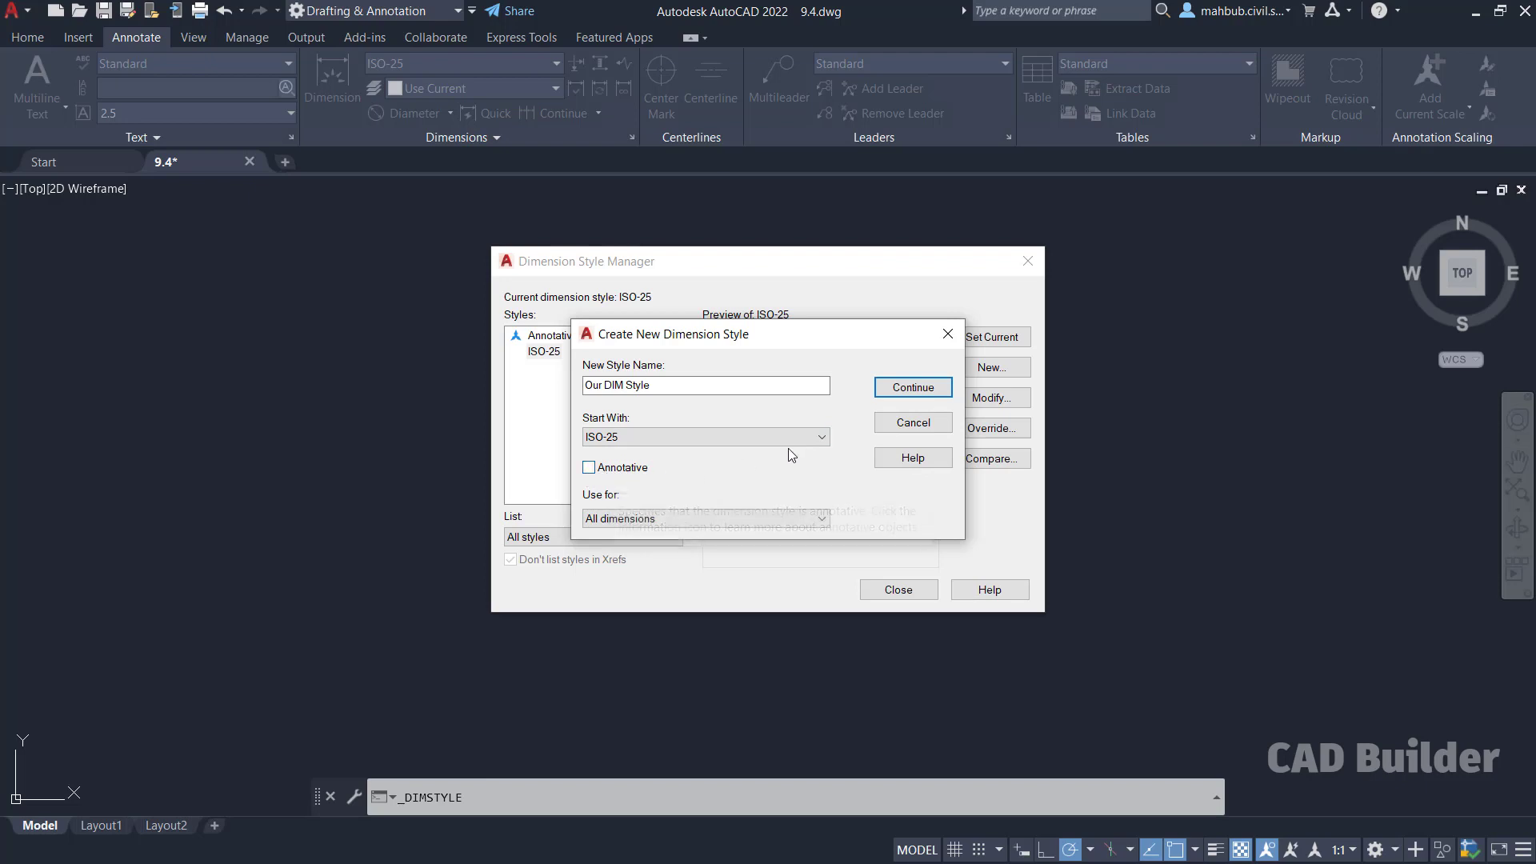
{"action": "left_click", "coordinate": [910, 391]}
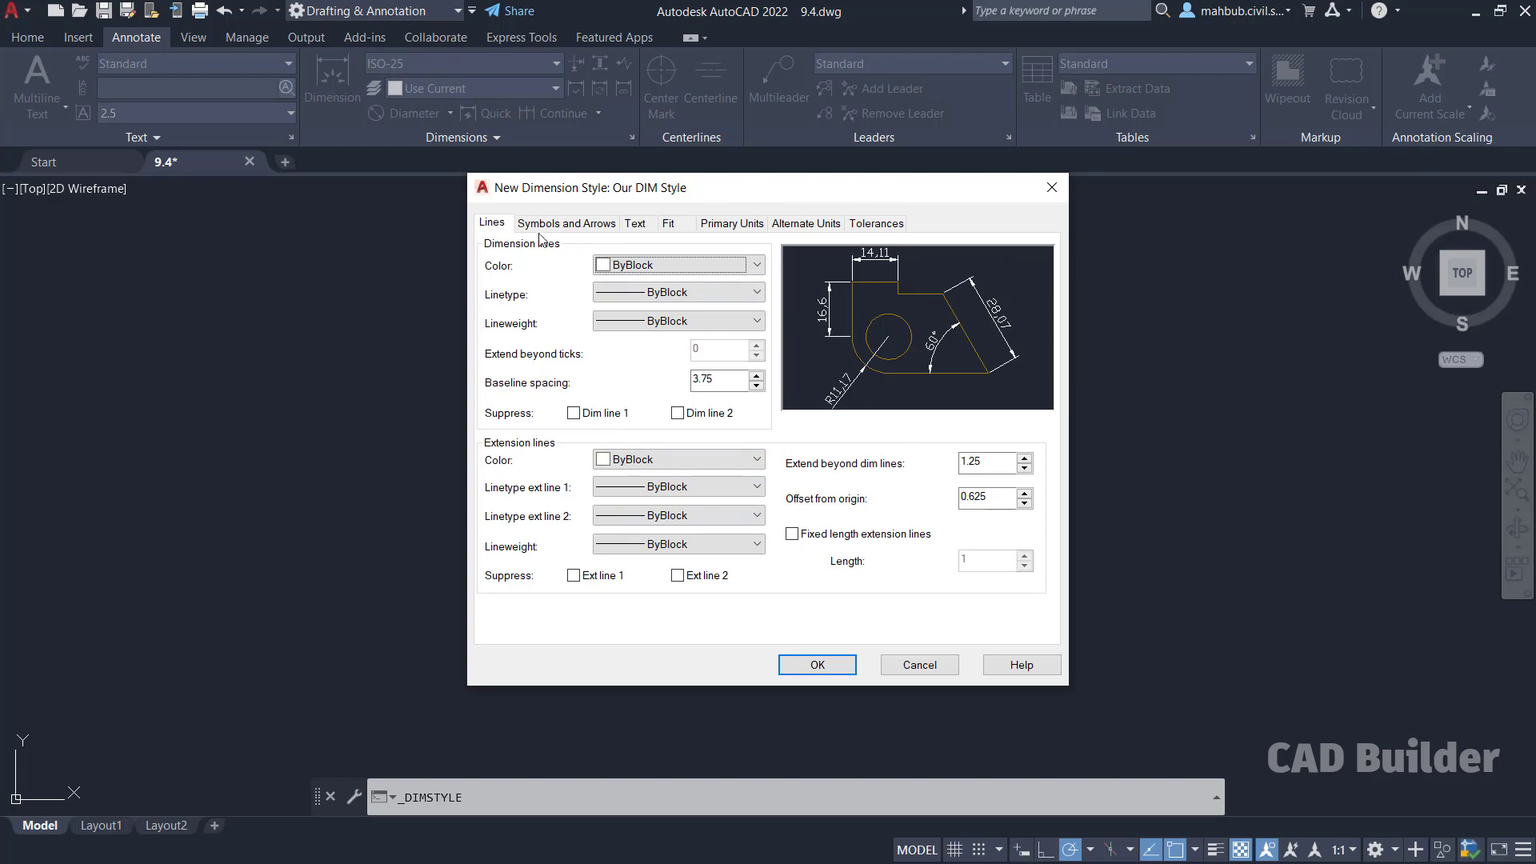
Step: Look through the new style's setting categories, from symbols and arrows through tolerances
{"action": "left_click", "coordinate": [577, 223]}
{"action": "left_click", "coordinate": [636, 225]}
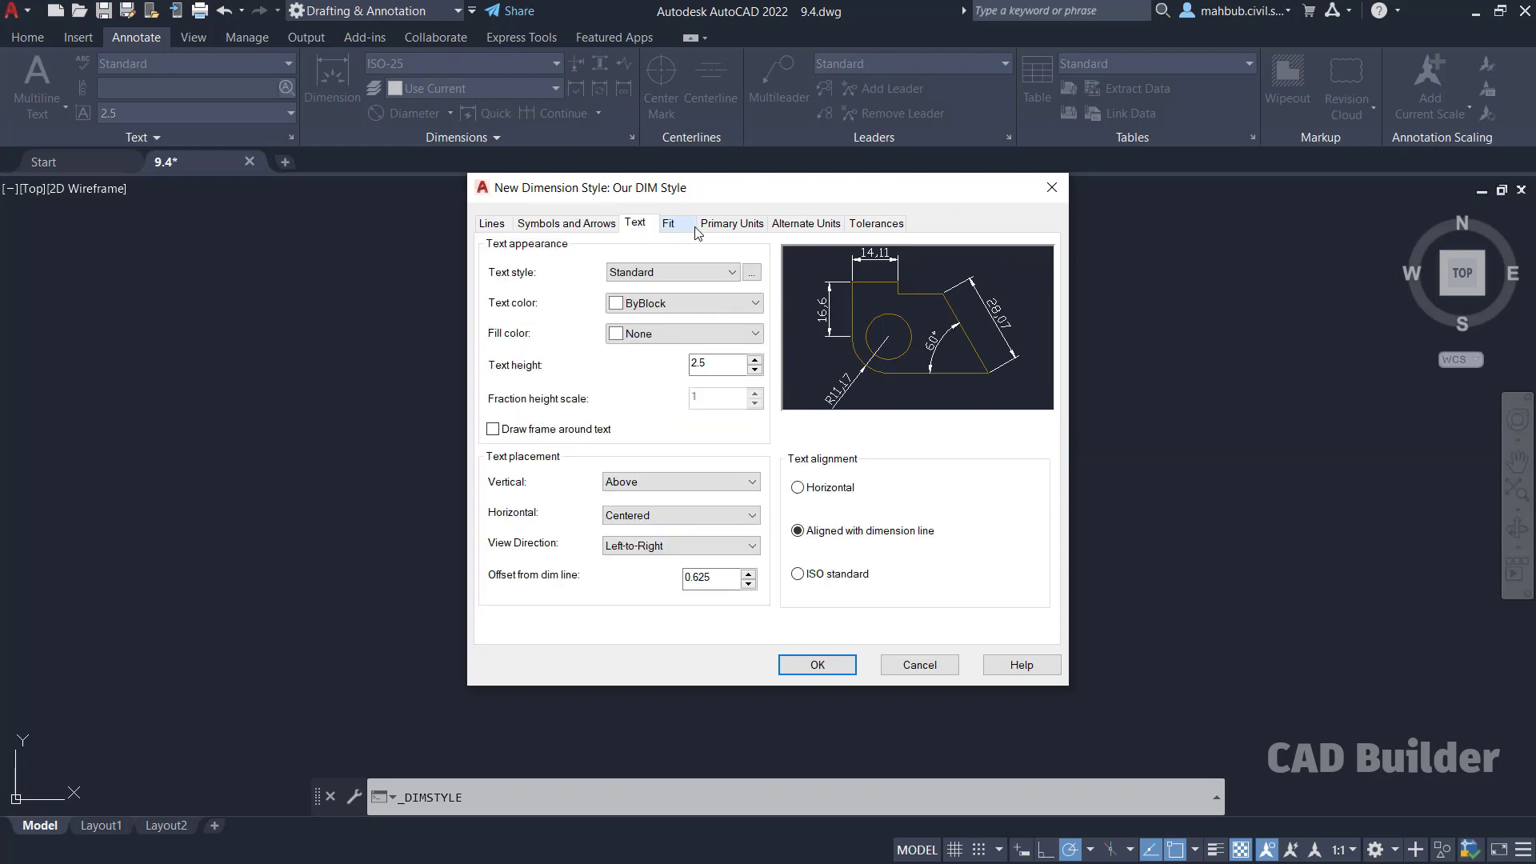
{"action": "left_click", "coordinate": [668, 224]}
{"action": "left_click", "coordinate": [731, 224]}
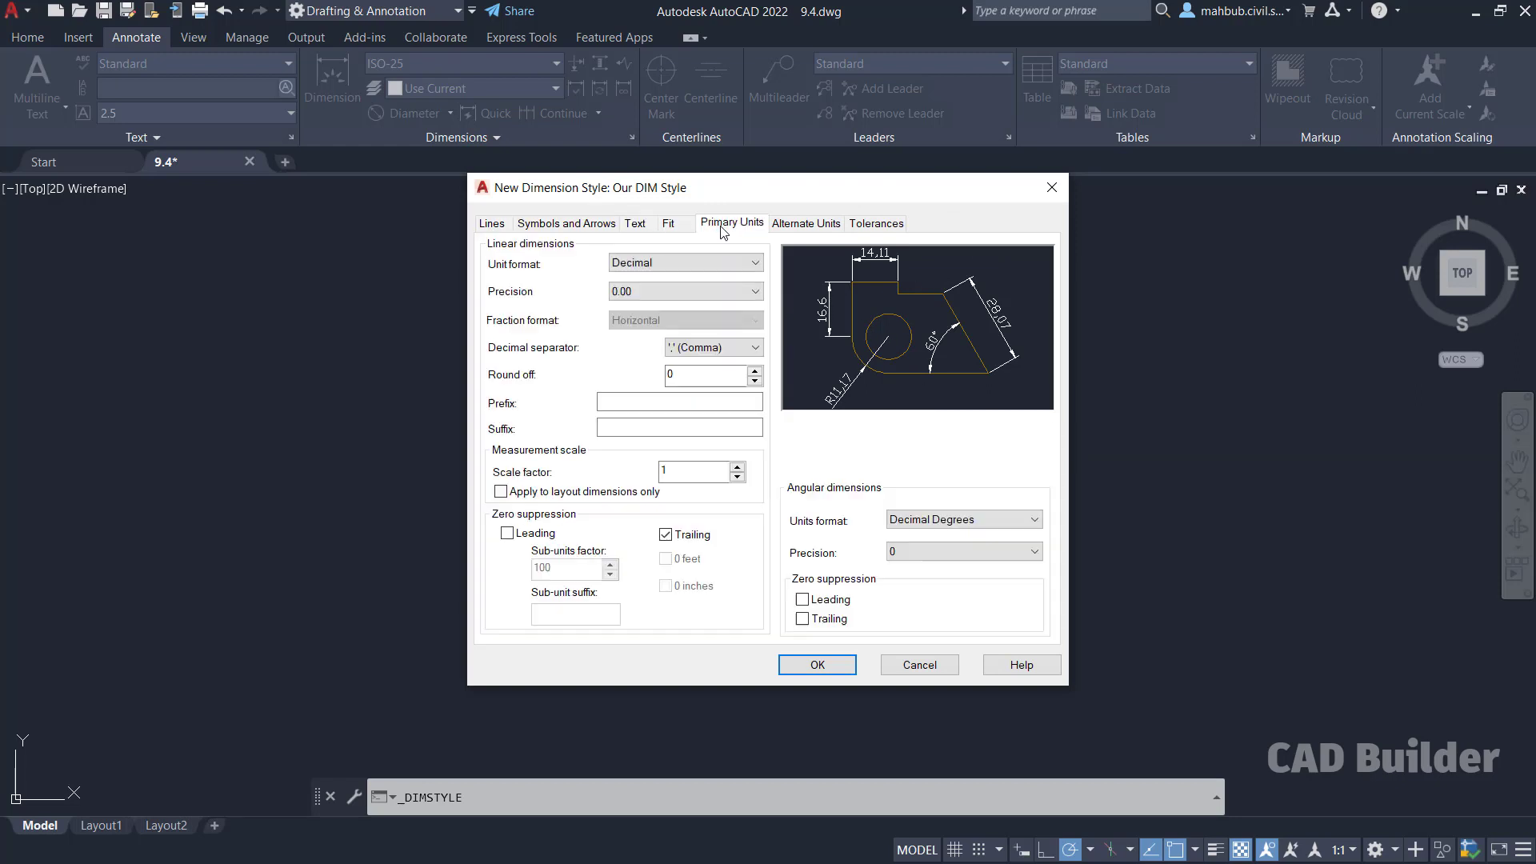
{"action": "left_click", "coordinate": [792, 227]}
{"action": "left_click", "coordinate": [889, 227]}
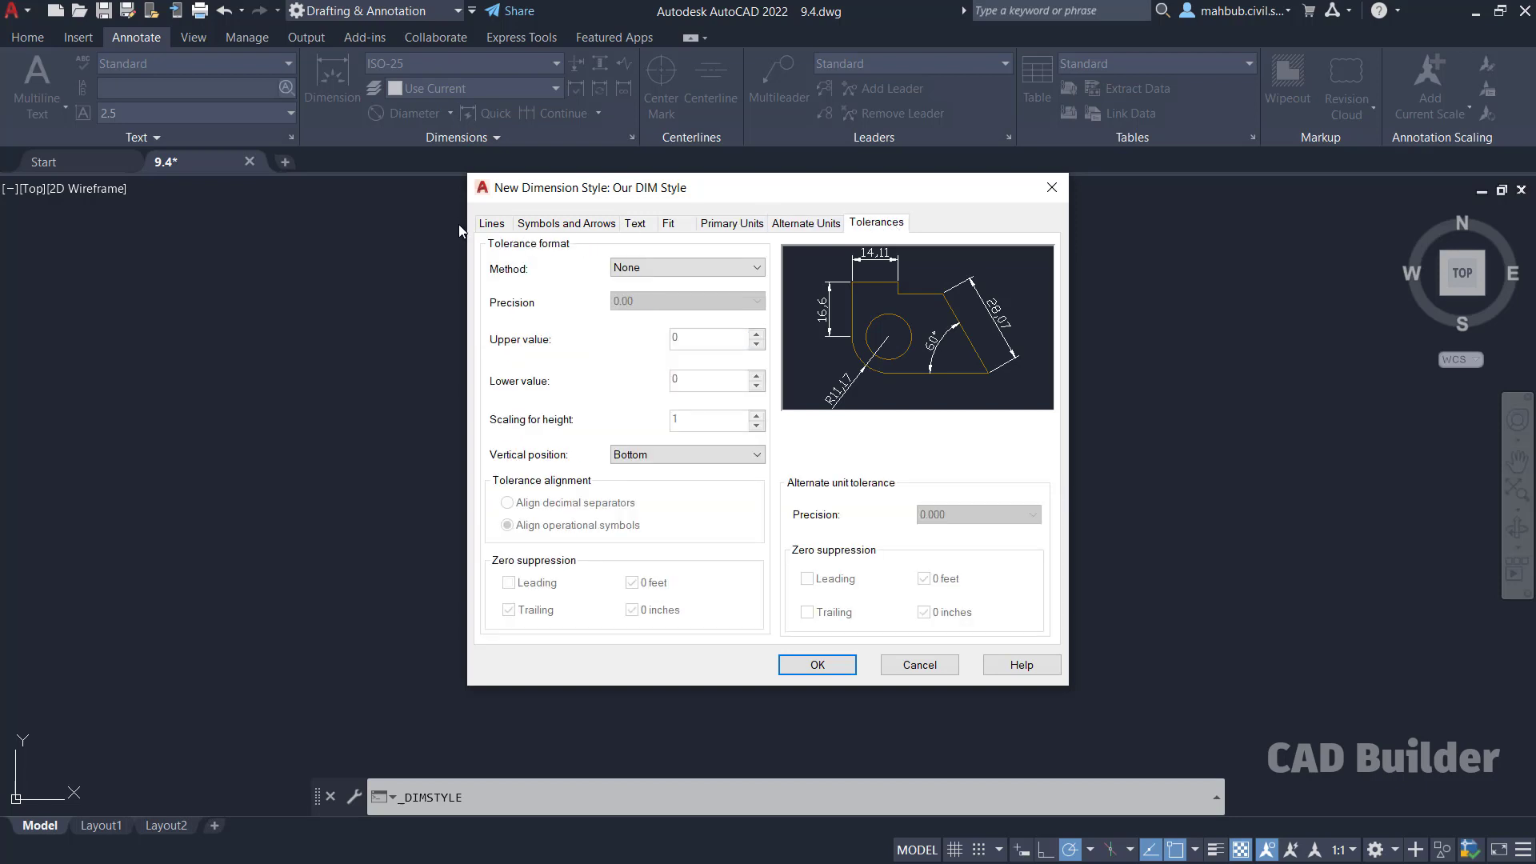
Step: Set the dimension line color of Our DIM Style to Red
{"action": "left_click", "coordinate": [496, 227]}
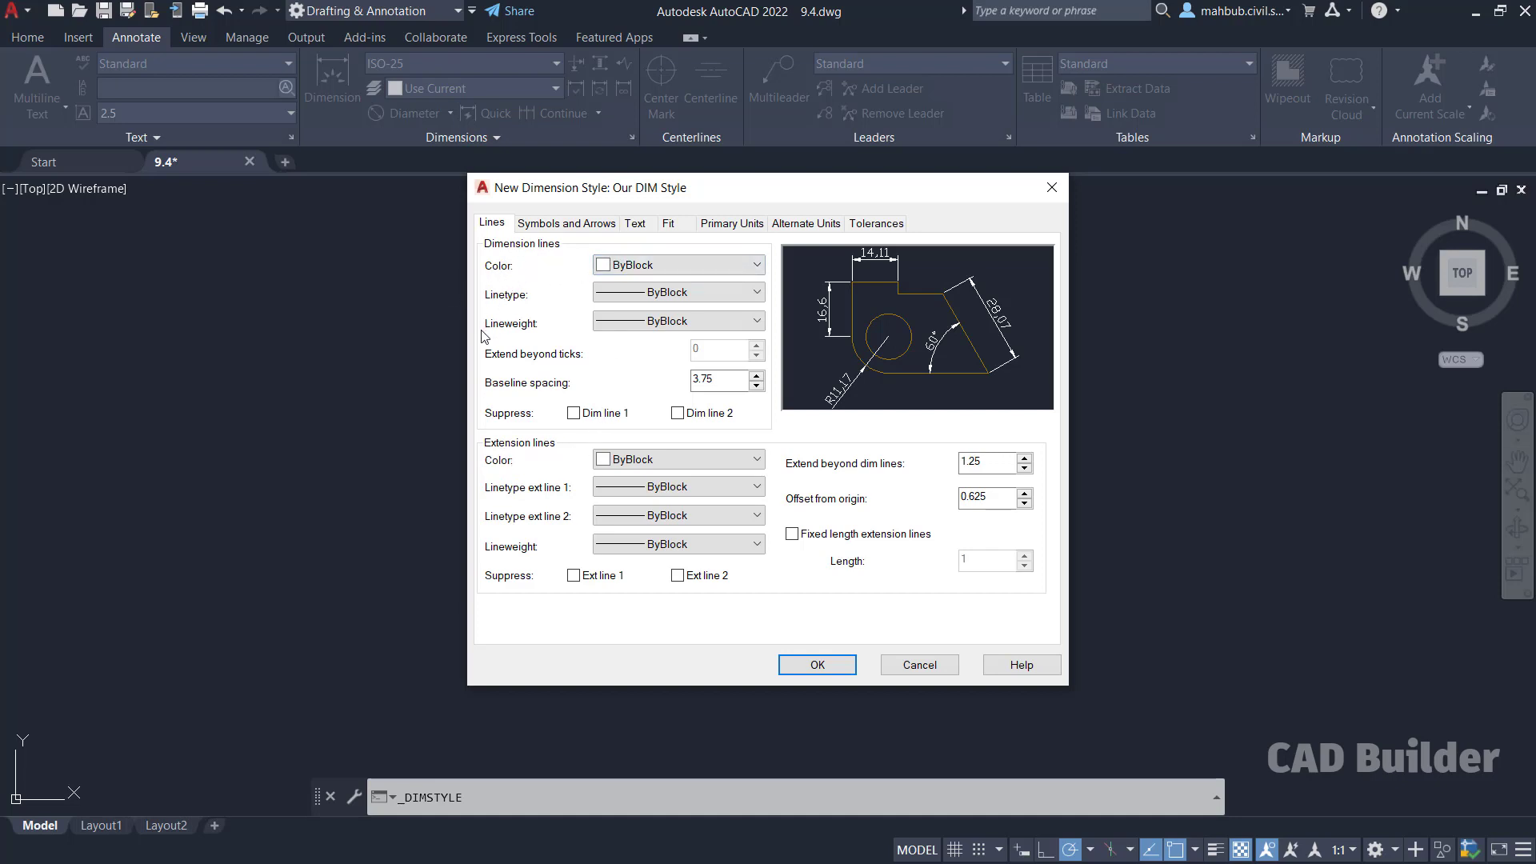
{"action": "left_click", "coordinate": [654, 266]}
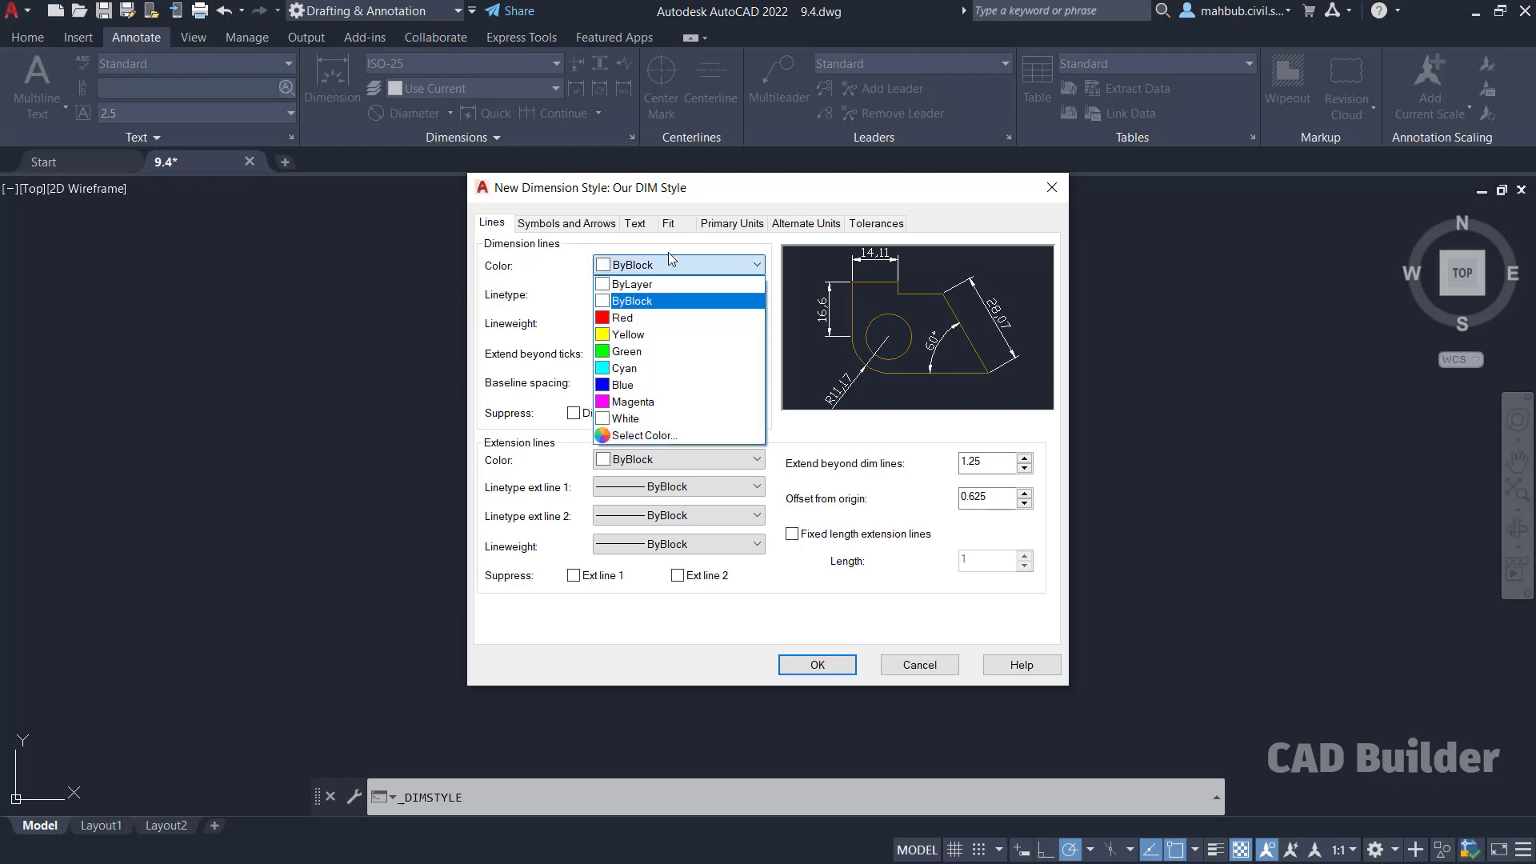
{"action": "left_click", "coordinate": [624, 318]}
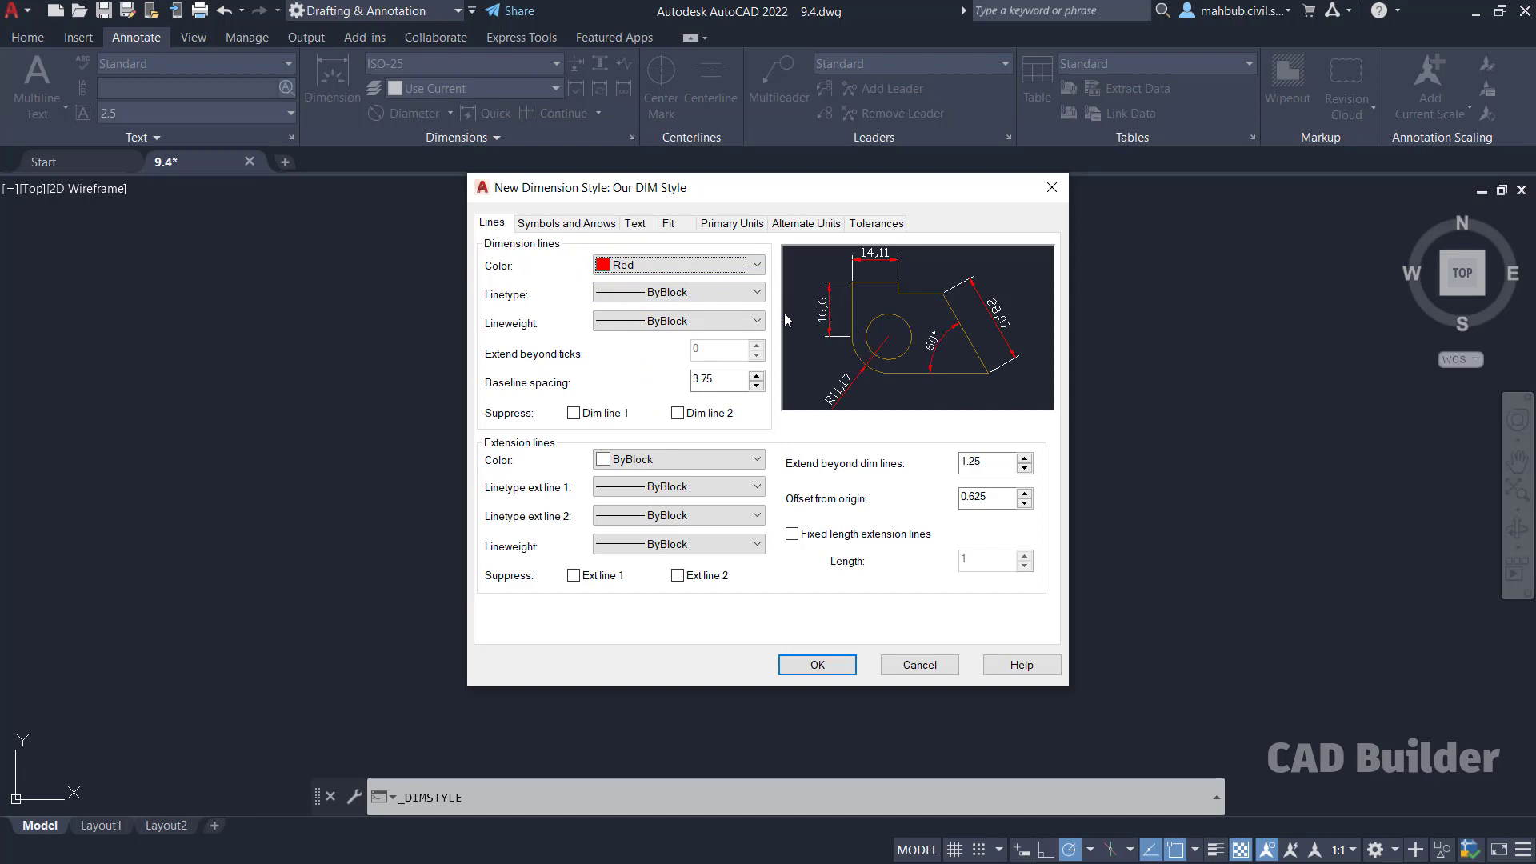
{"action": "left_click", "coordinate": [722, 293]}
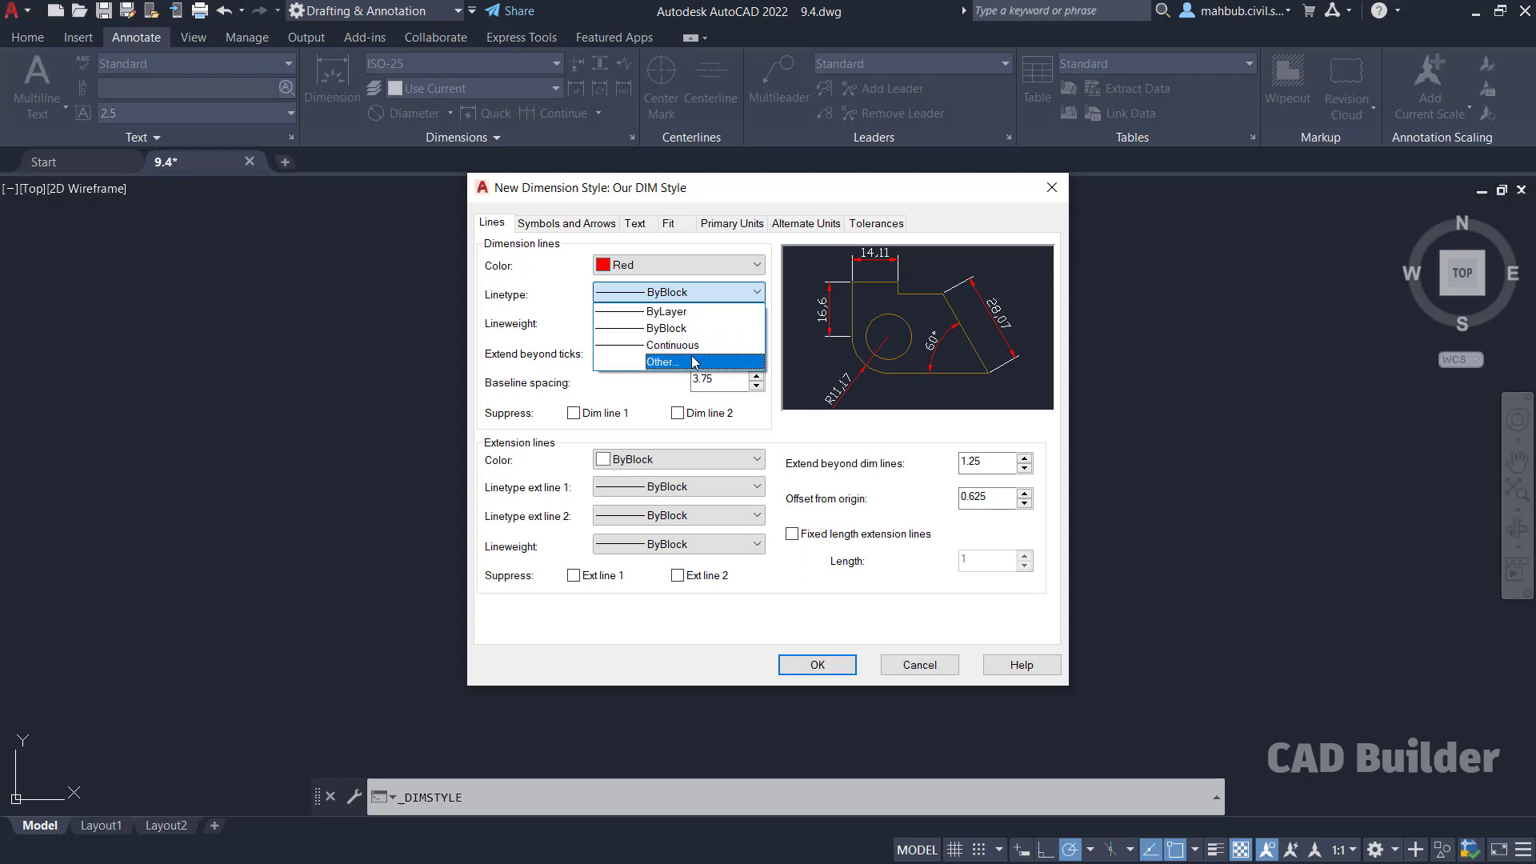
{"action": "left_click", "coordinate": [669, 362]}
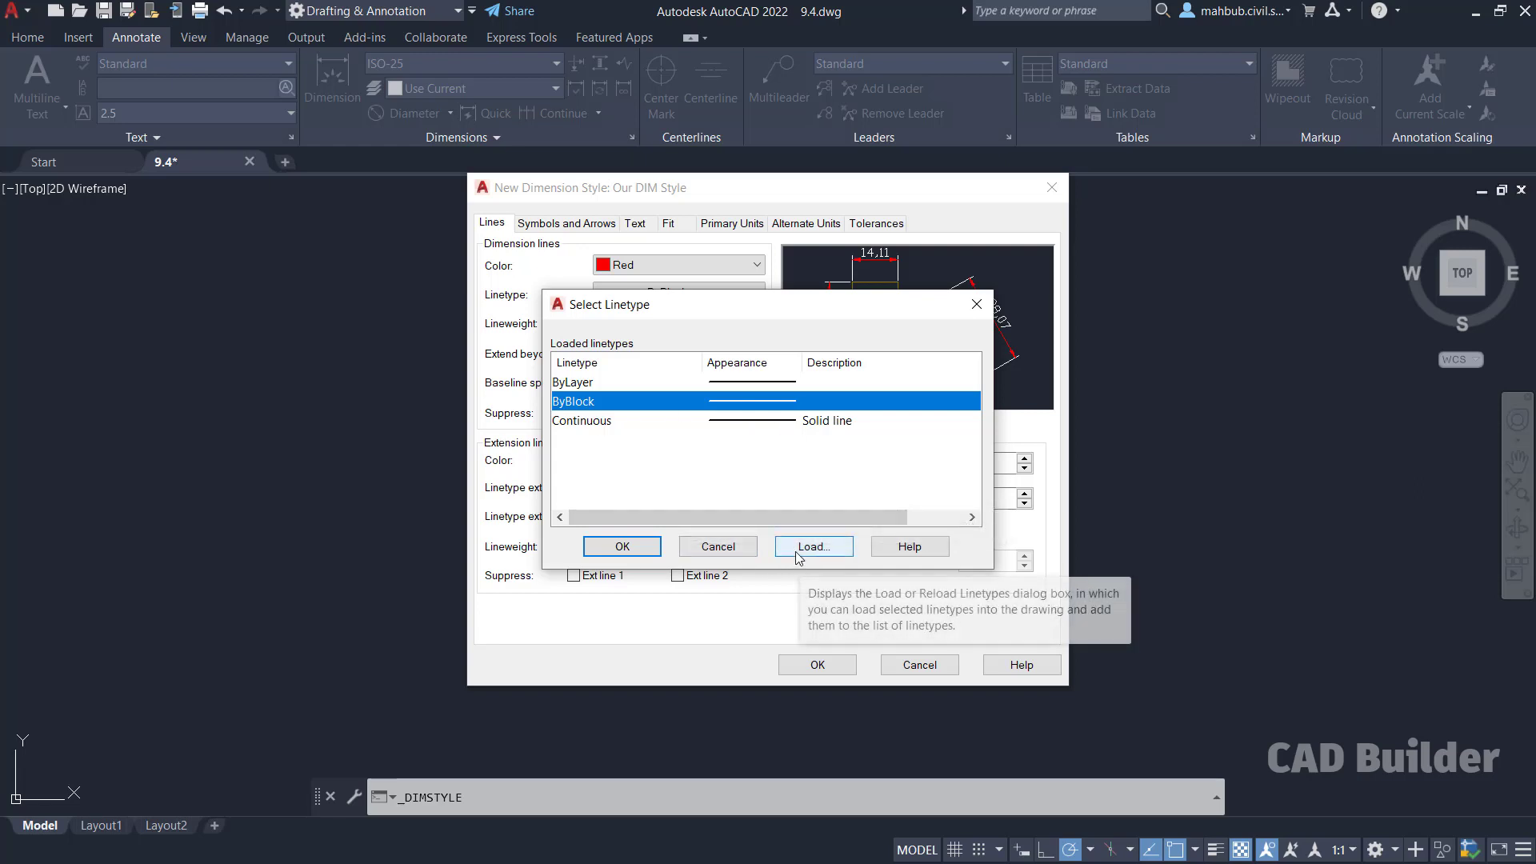
{"action": "left_click", "coordinate": [741, 547]}
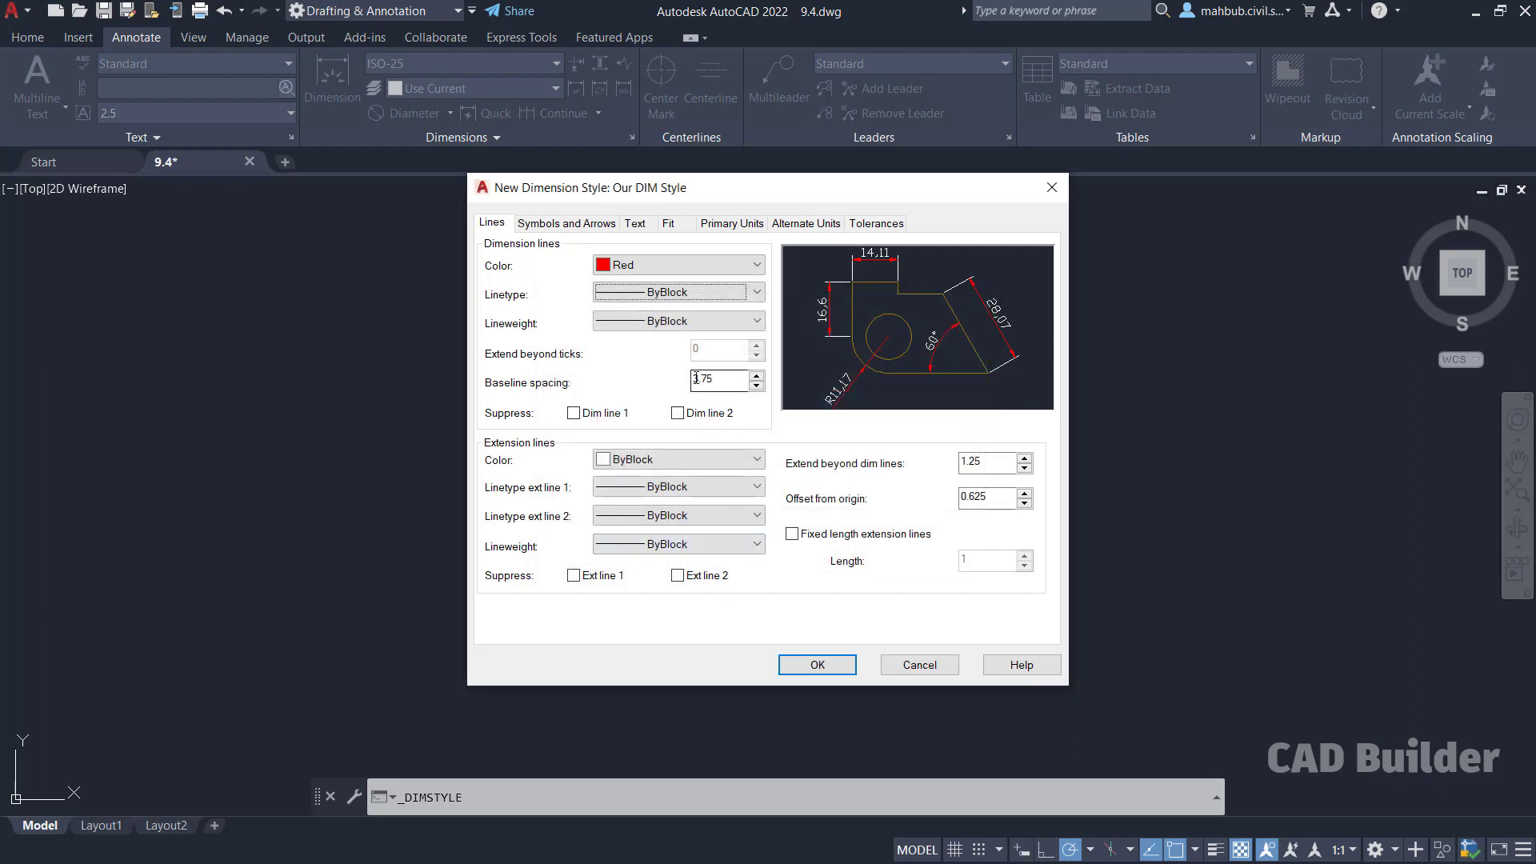
{"action": "left_click", "coordinate": [669, 321]}
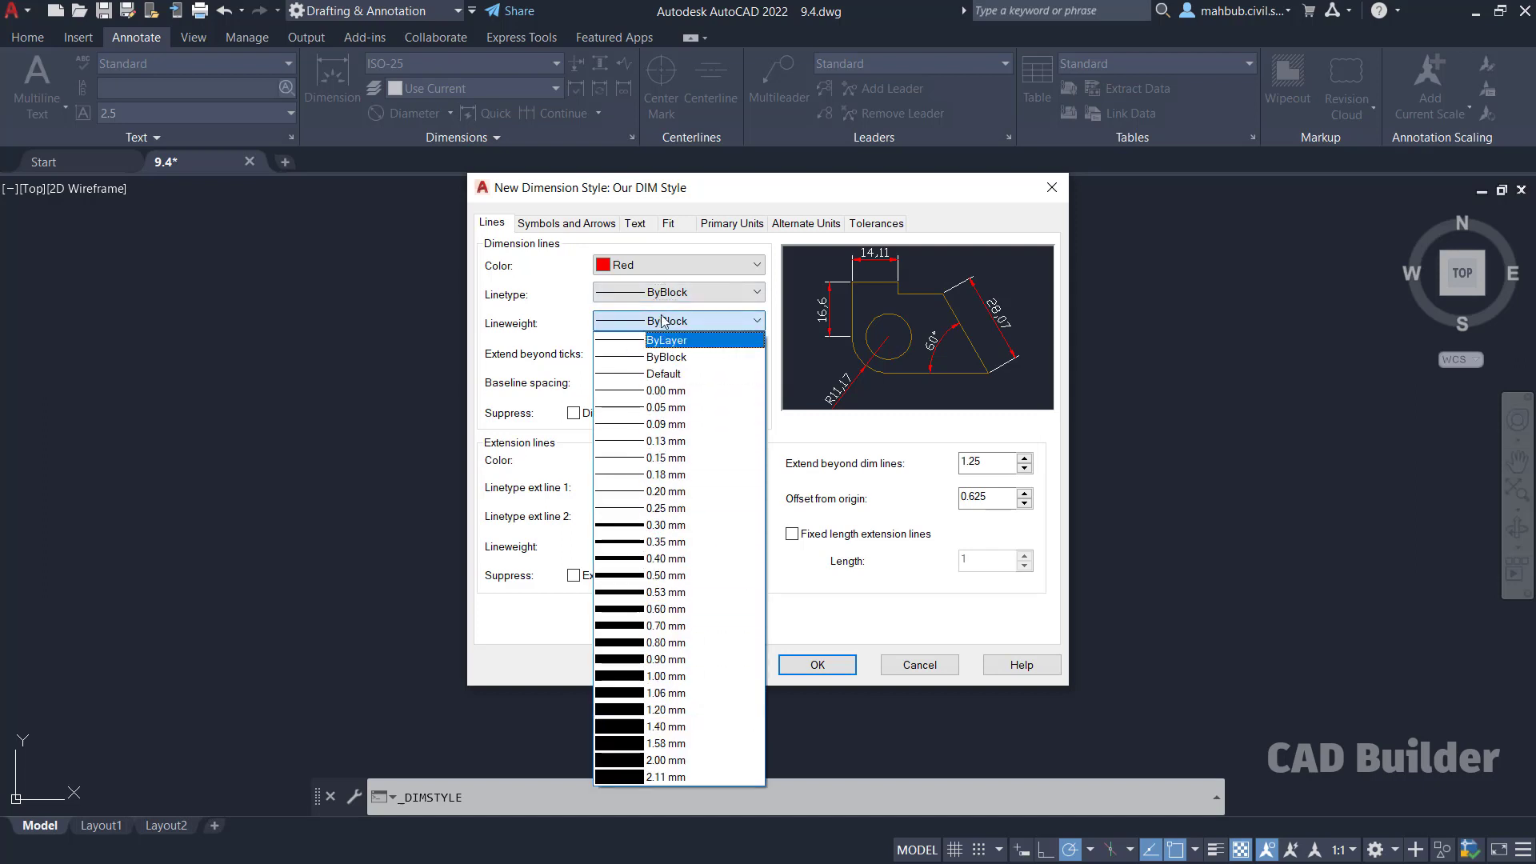
{"action": "left_click", "coordinate": [662, 321]}
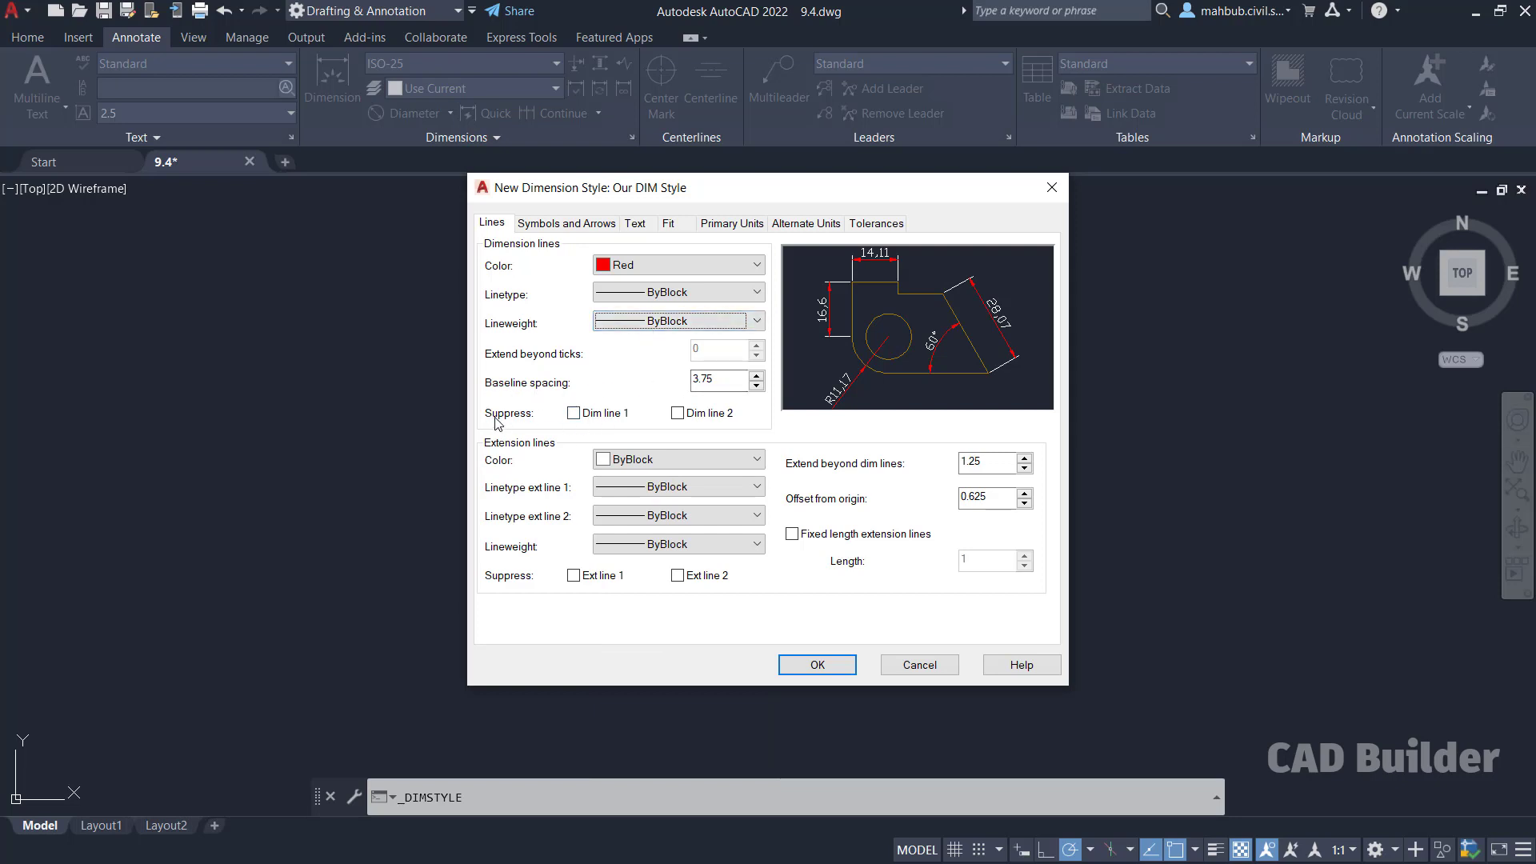
{"action": "left_click", "coordinate": [718, 383]}
Step: Try suppressing dimension line 1 and dimension line 2 in turn, restoring both after checking the preview
{"action": "left_click", "coordinate": [592, 416]}
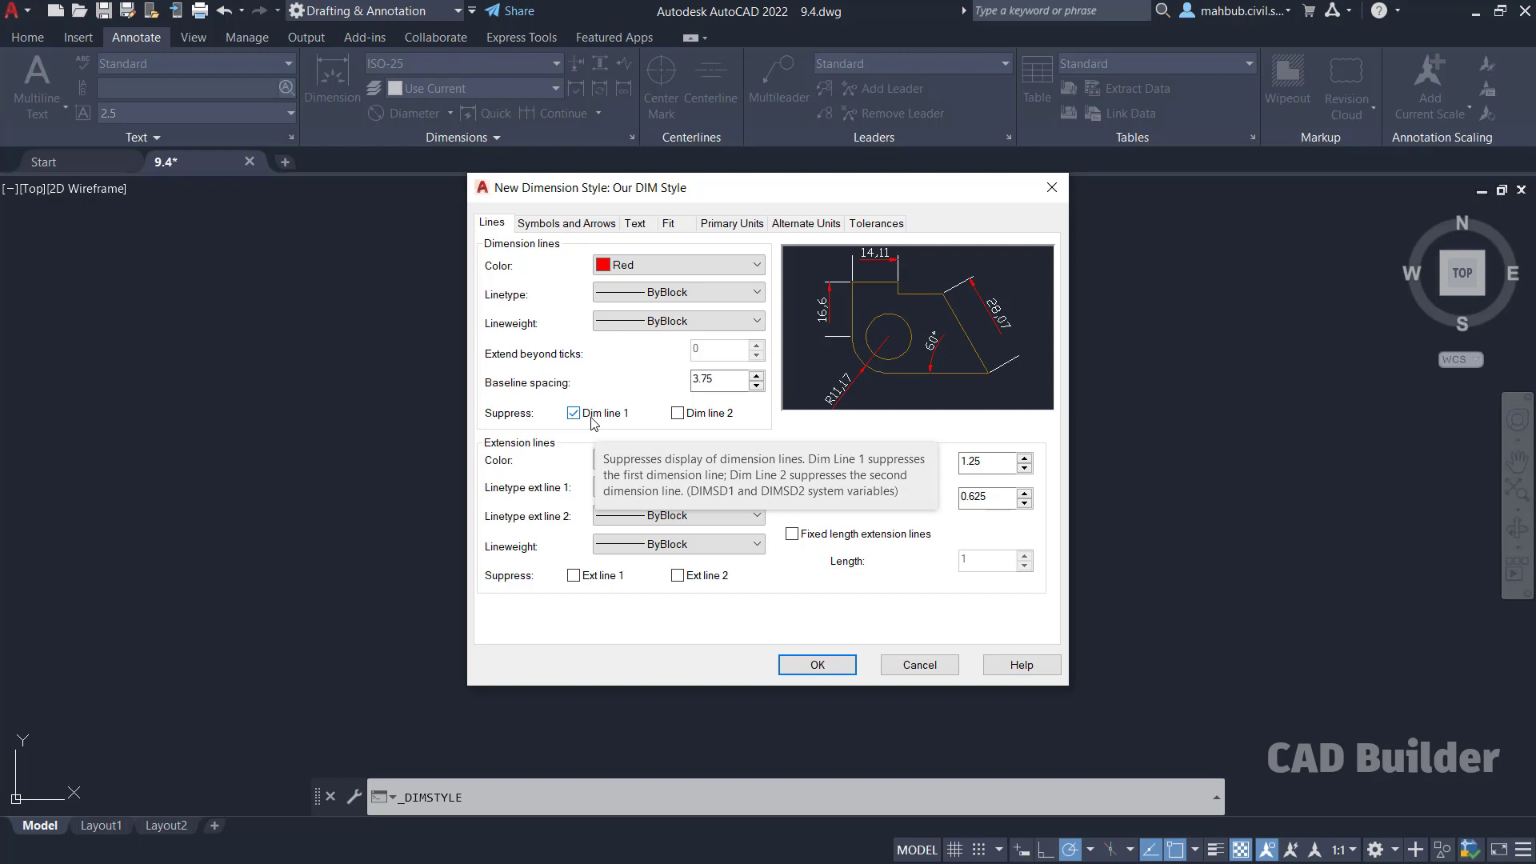
{"action": "left_click", "coordinate": [592, 416]}
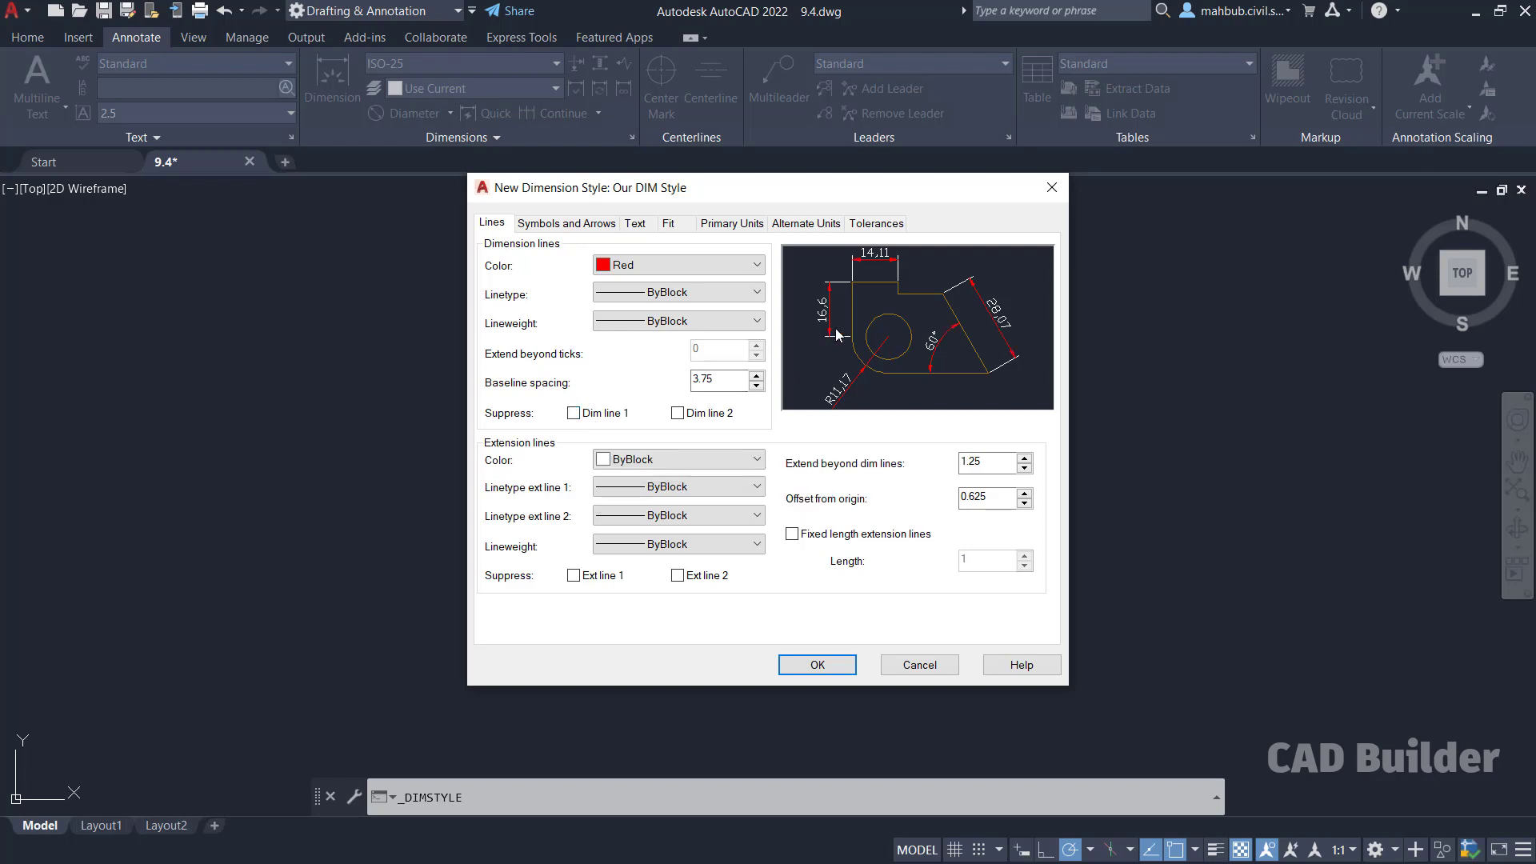
{"action": "left_click", "coordinate": [615, 420]}
{"action": "left_click", "coordinate": [676, 413]}
{"action": "left_click", "coordinate": [574, 415]}
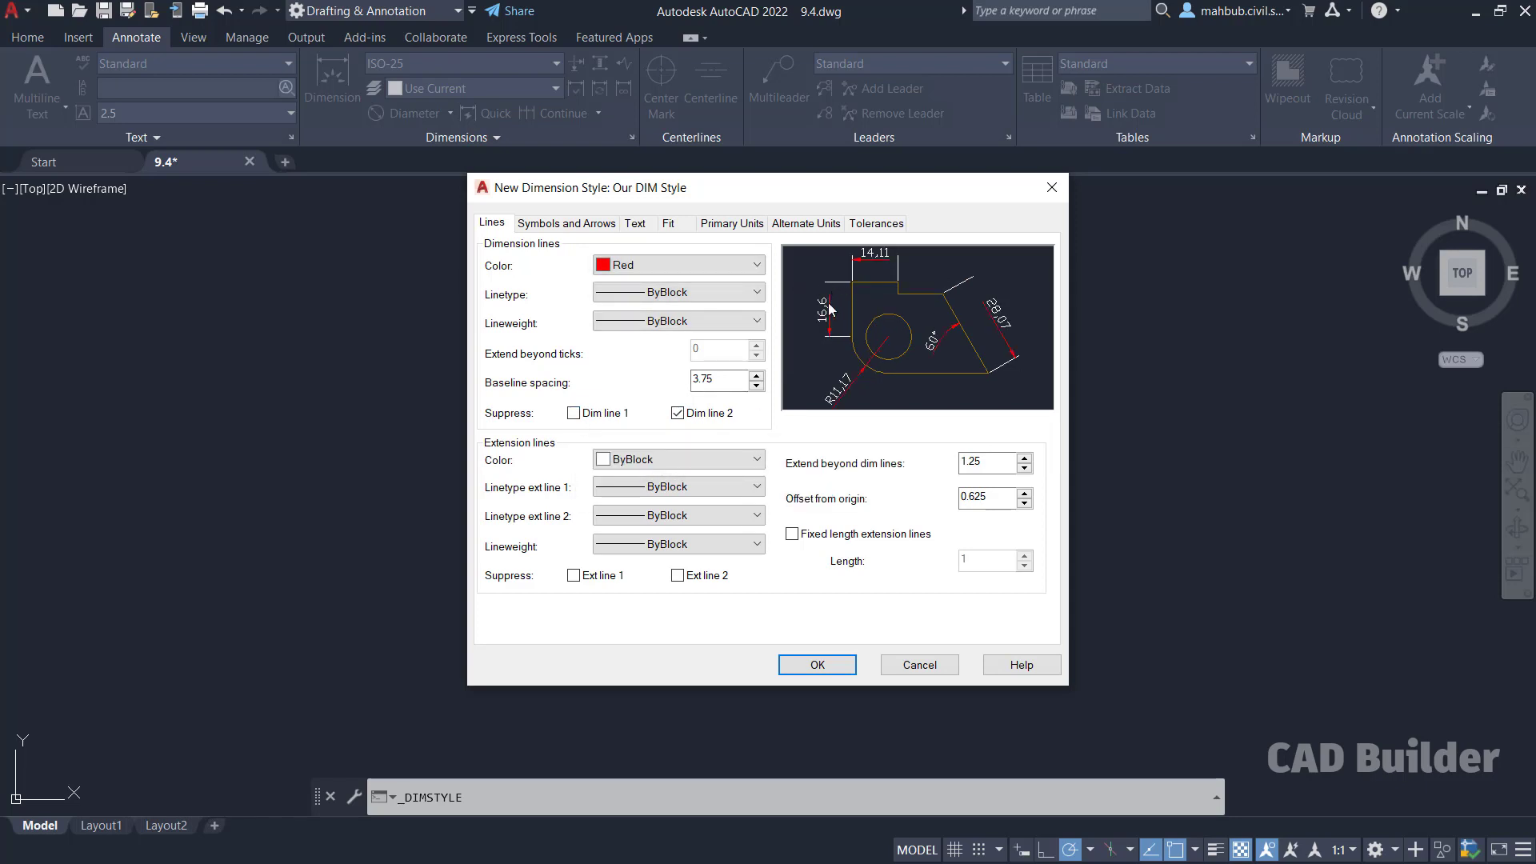
{"action": "left_click", "coordinate": [677, 414]}
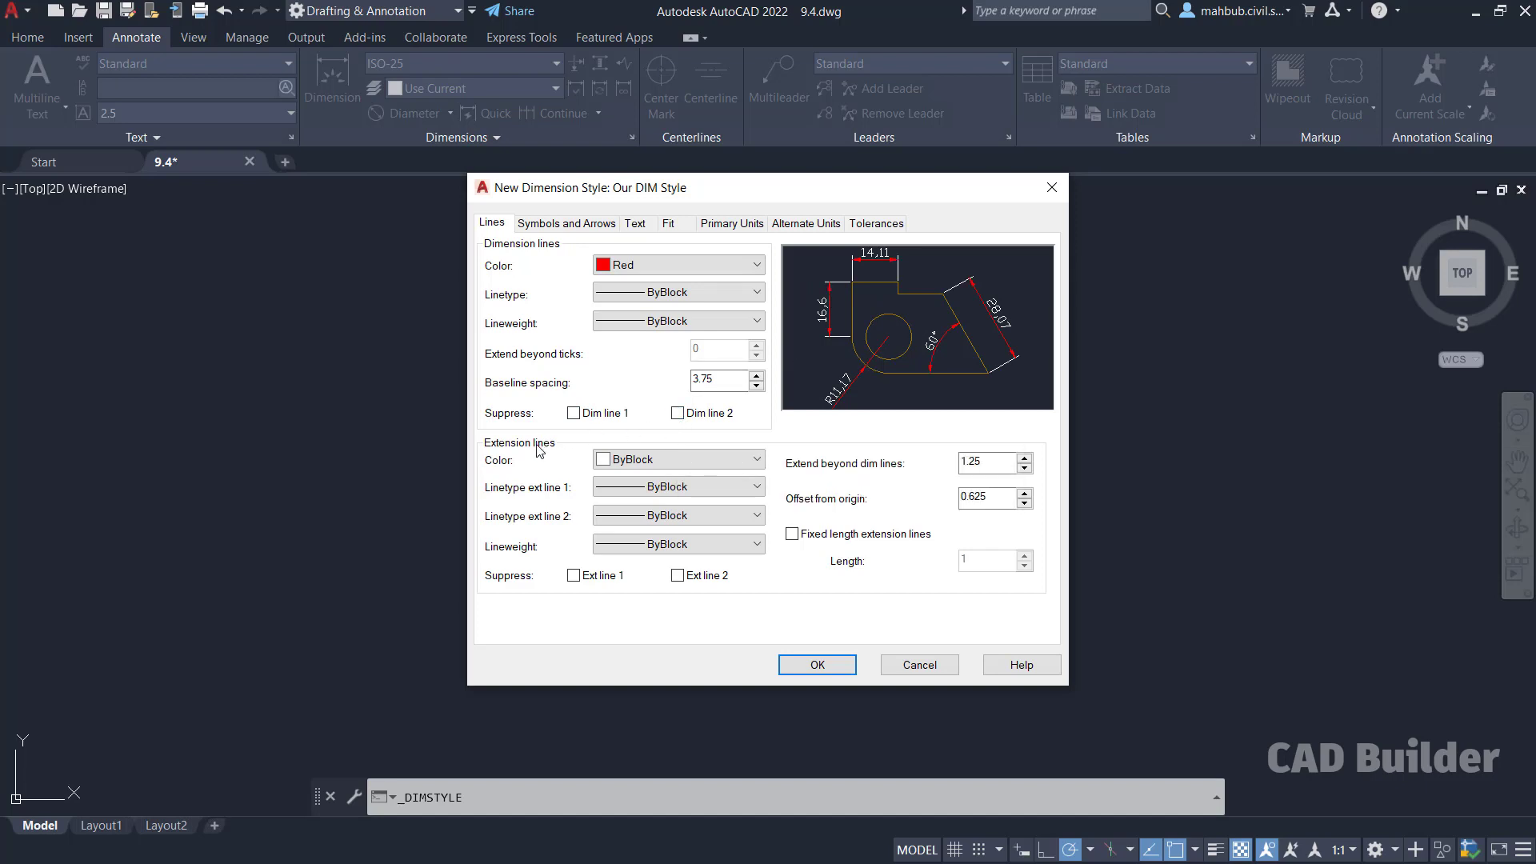
Step: Set the extension line color to Green and briefly try suppressing extension line 1
{"action": "left_click", "coordinate": [604, 463]}
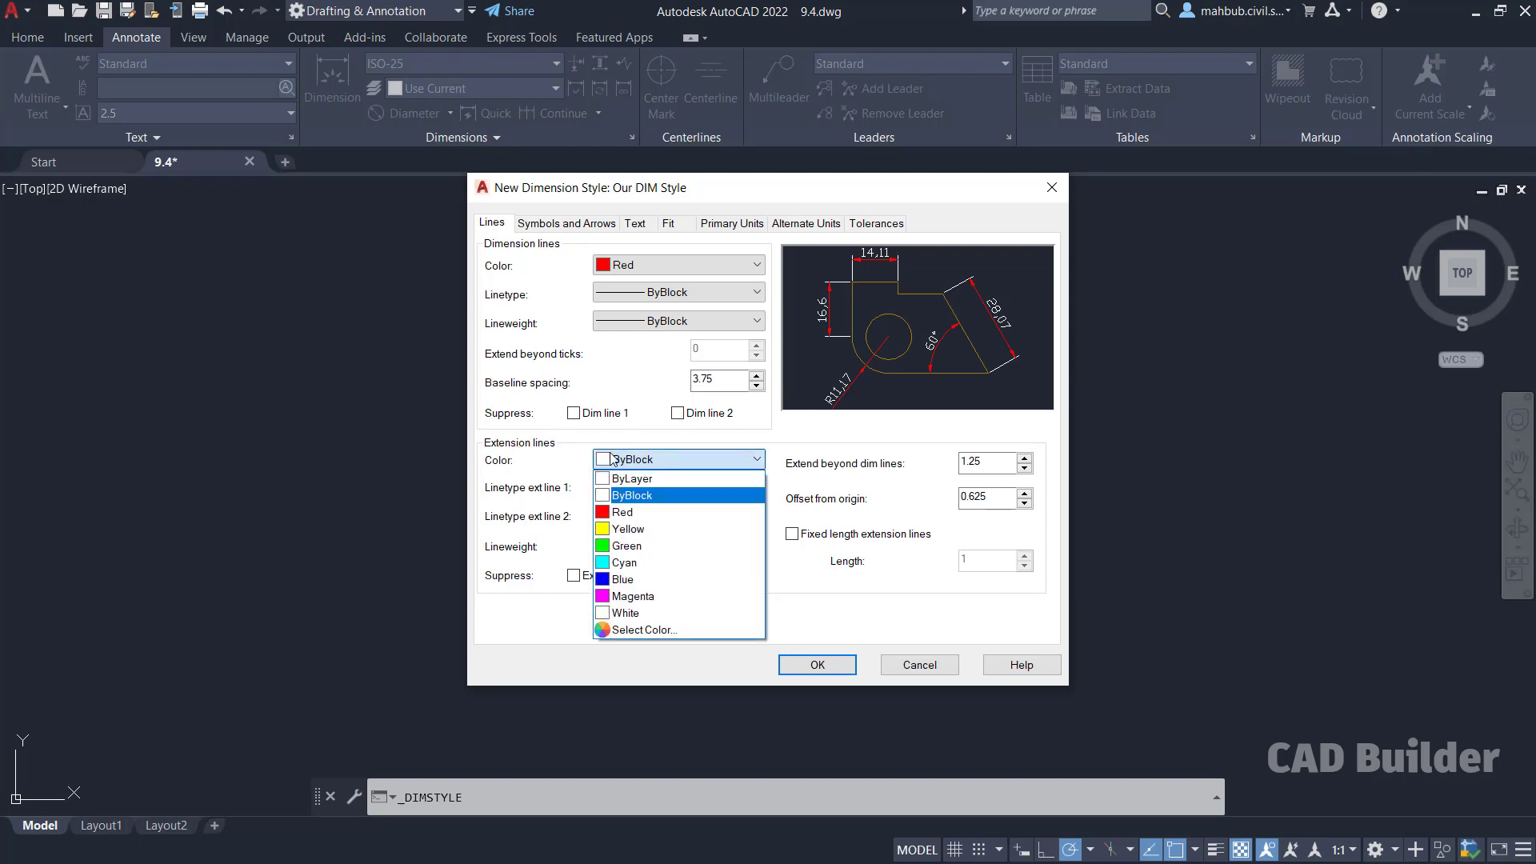
{"action": "left_click", "coordinate": [661, 547]}
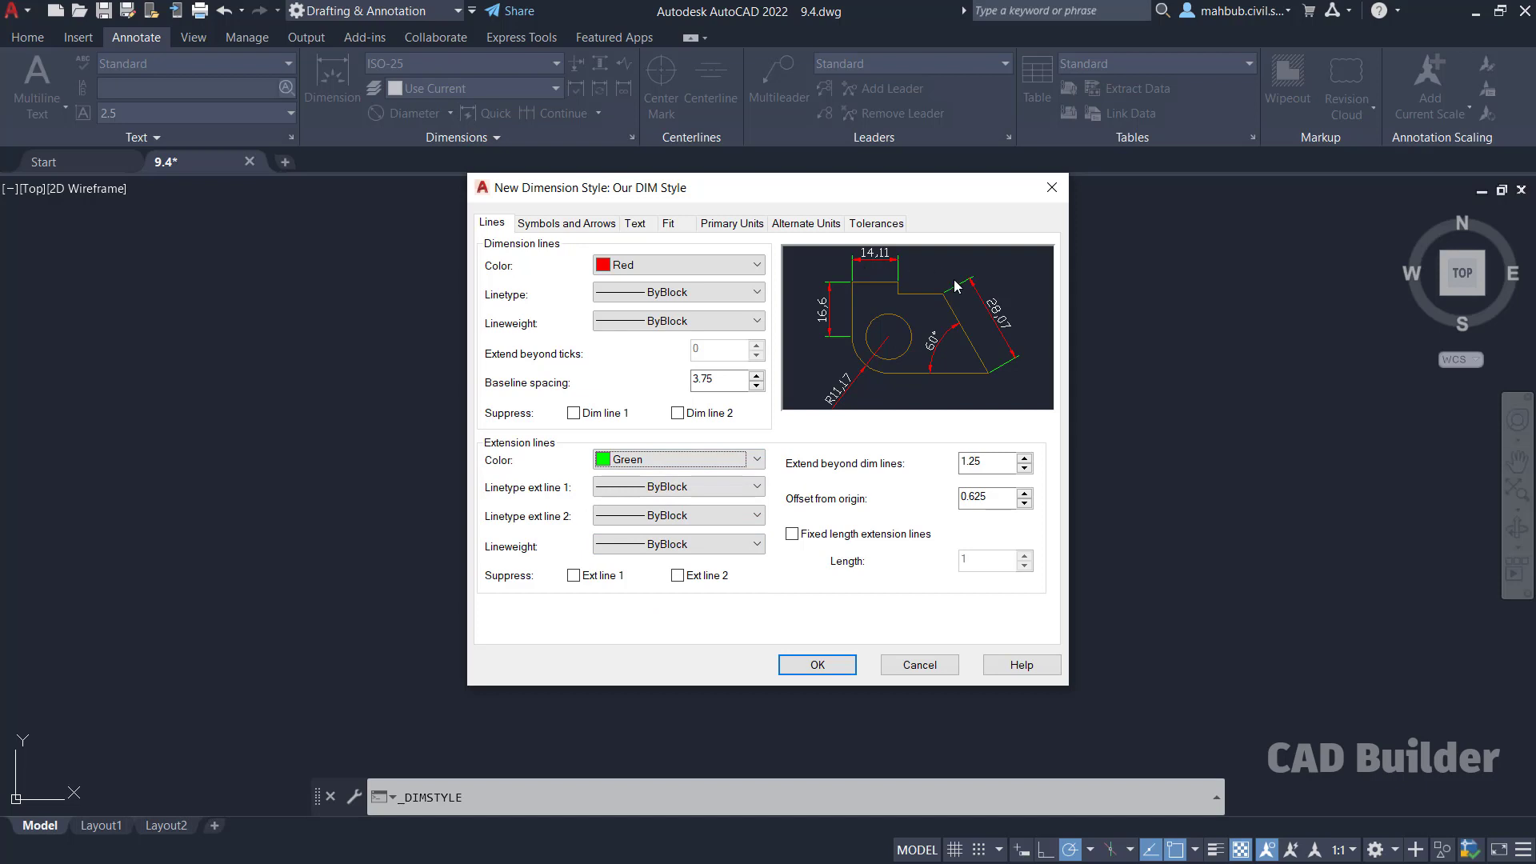
{"action": "left_click", "coordinate": [668, 486]}
{"action": "left_click", "coordinate": [669, 486]}
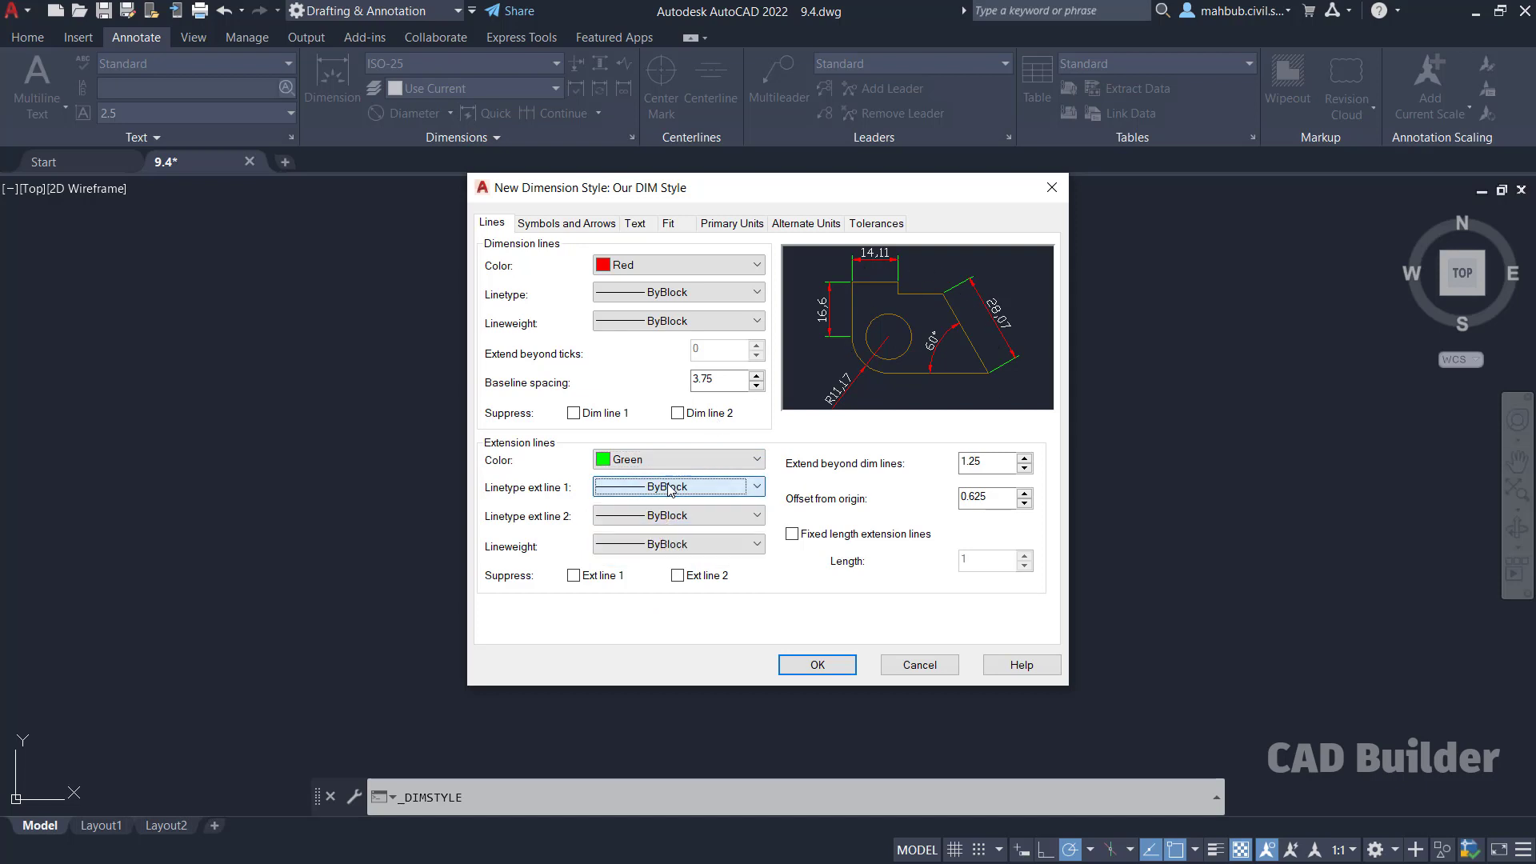
{"action": "left_click", "coordinate": [574, 576]}
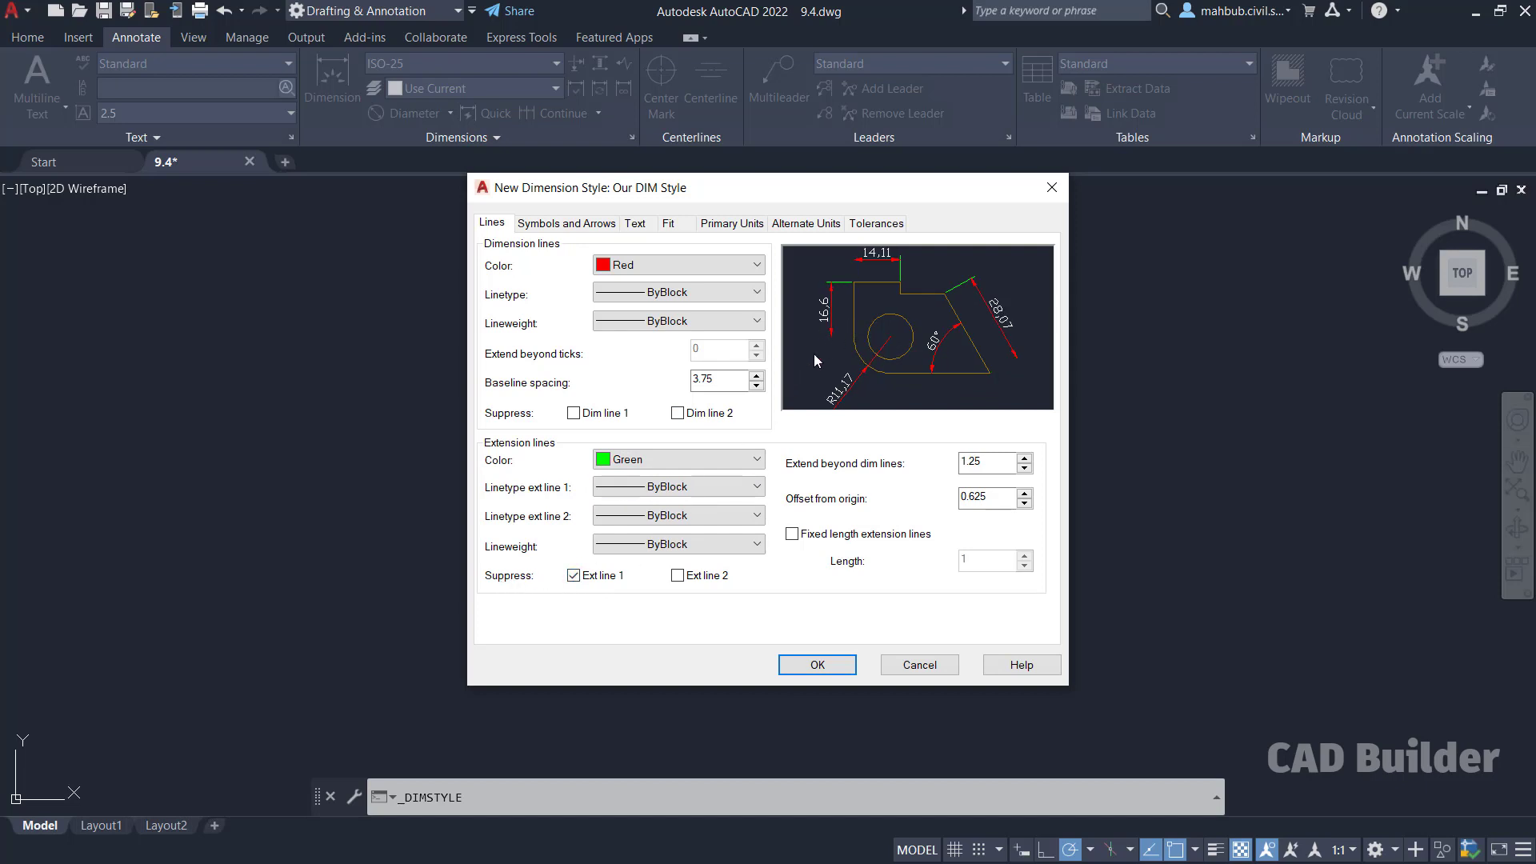
{"action": "left_click", "coordinate": [590, 577]}
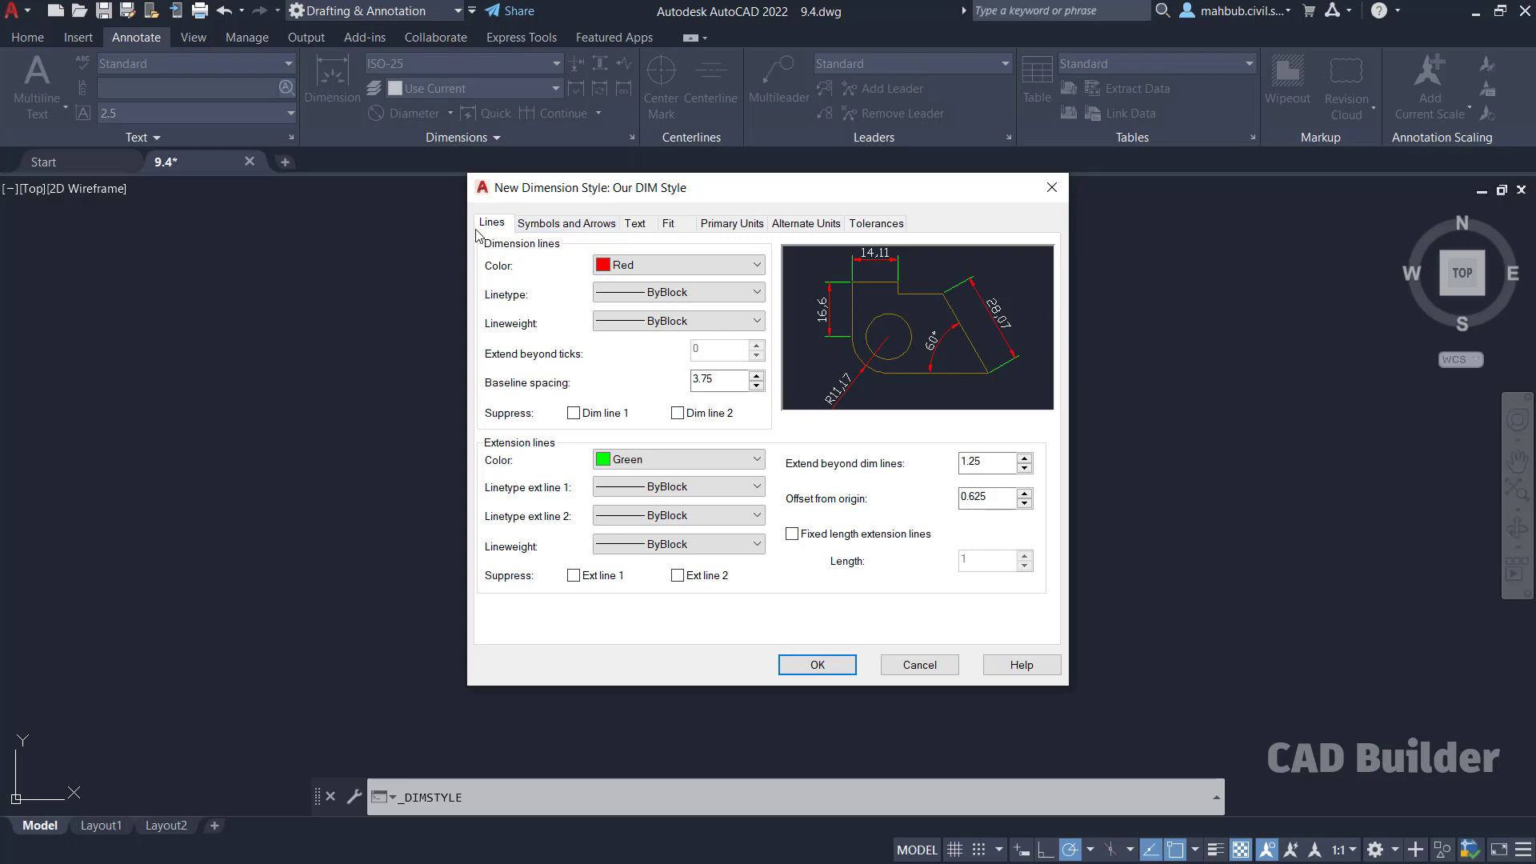
Step: Set the first arrowhead of Our DIM Style to Architectural tick
{"action": "left_click", "coordinate": [540, 228]}
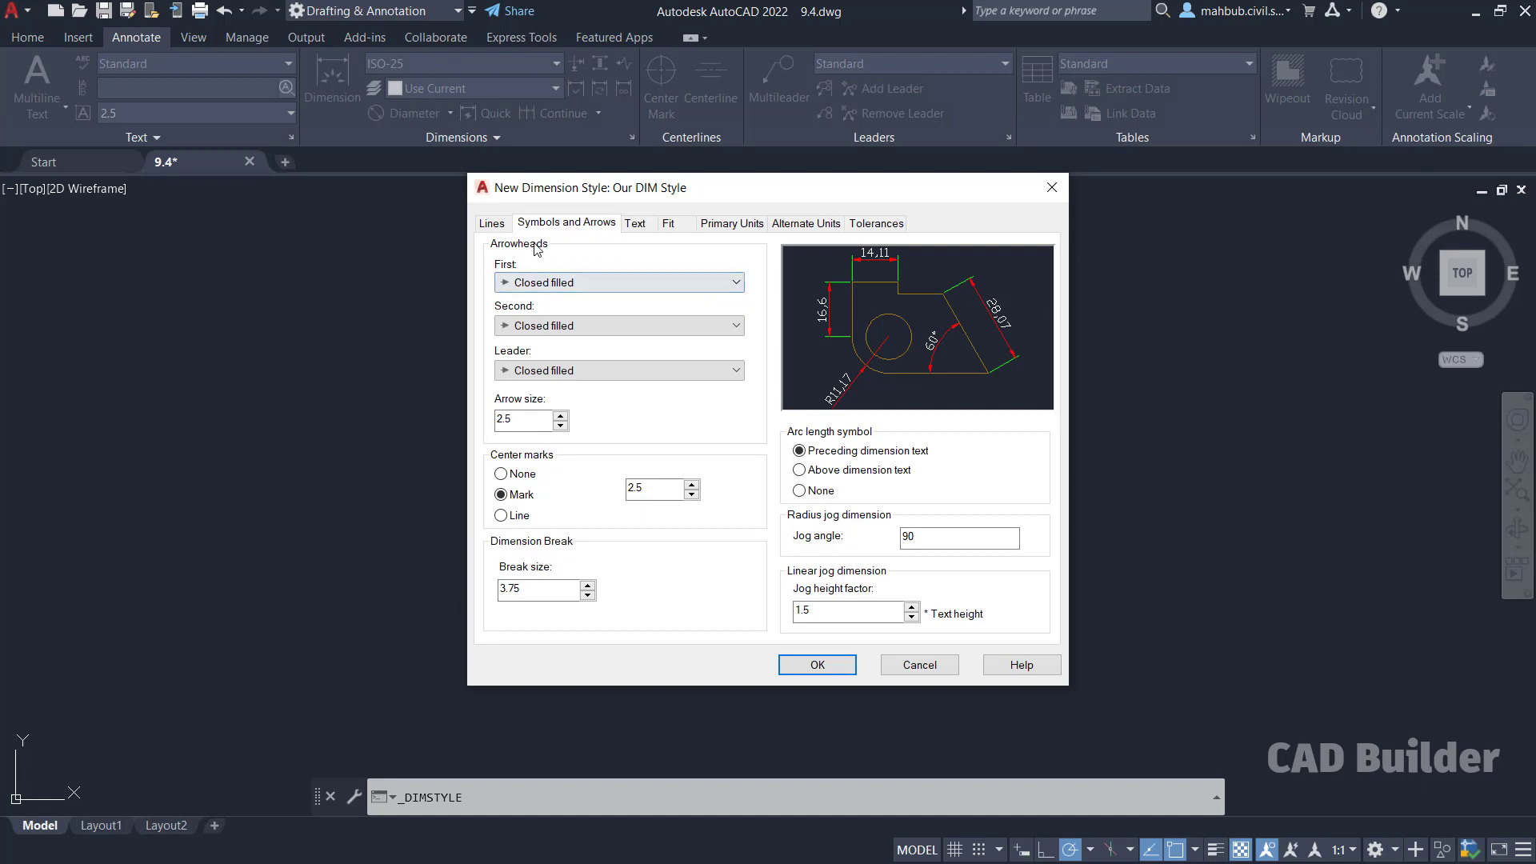
{"action": "left_click", "coordinate": [533, 285]}
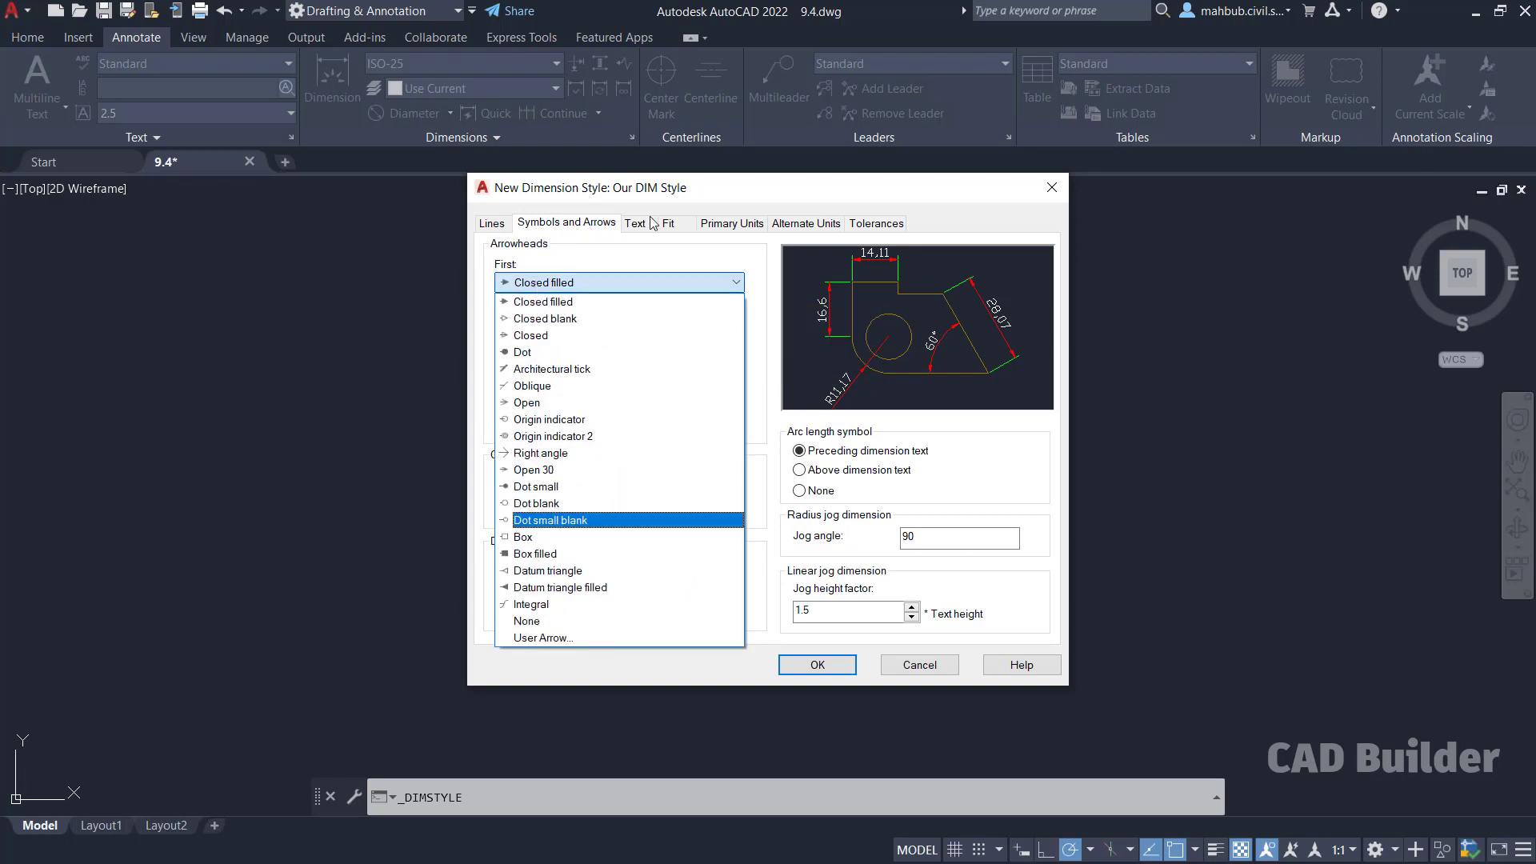
{"action": "left_click", "coordinate": [556, 370]}
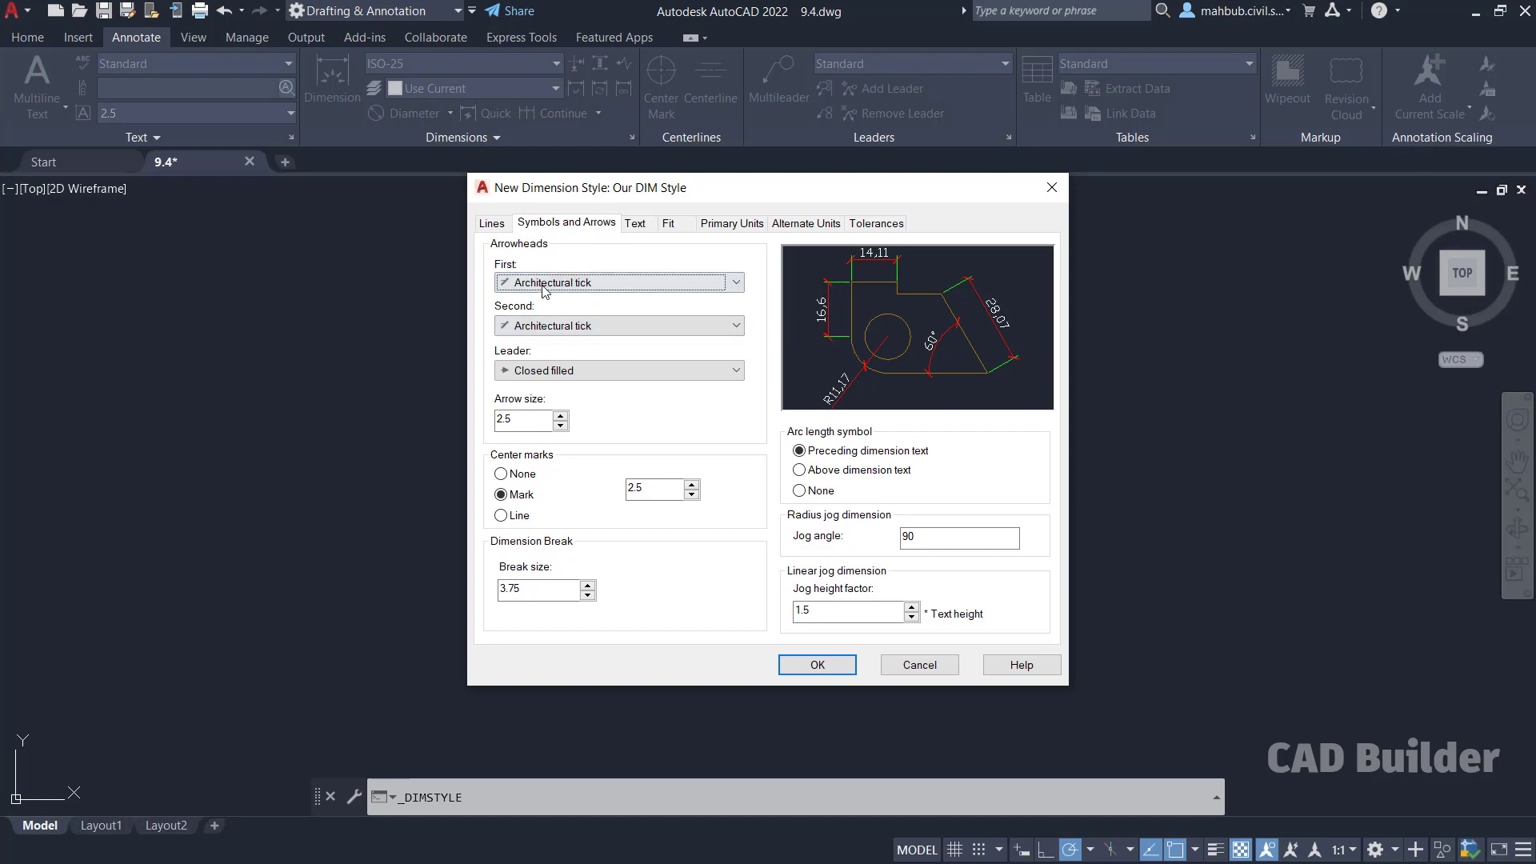
Step: Try Closed blank as the second arrowhead, then restore Architectural tick
{"action": "left_click", "coordinate": [592, 327]}
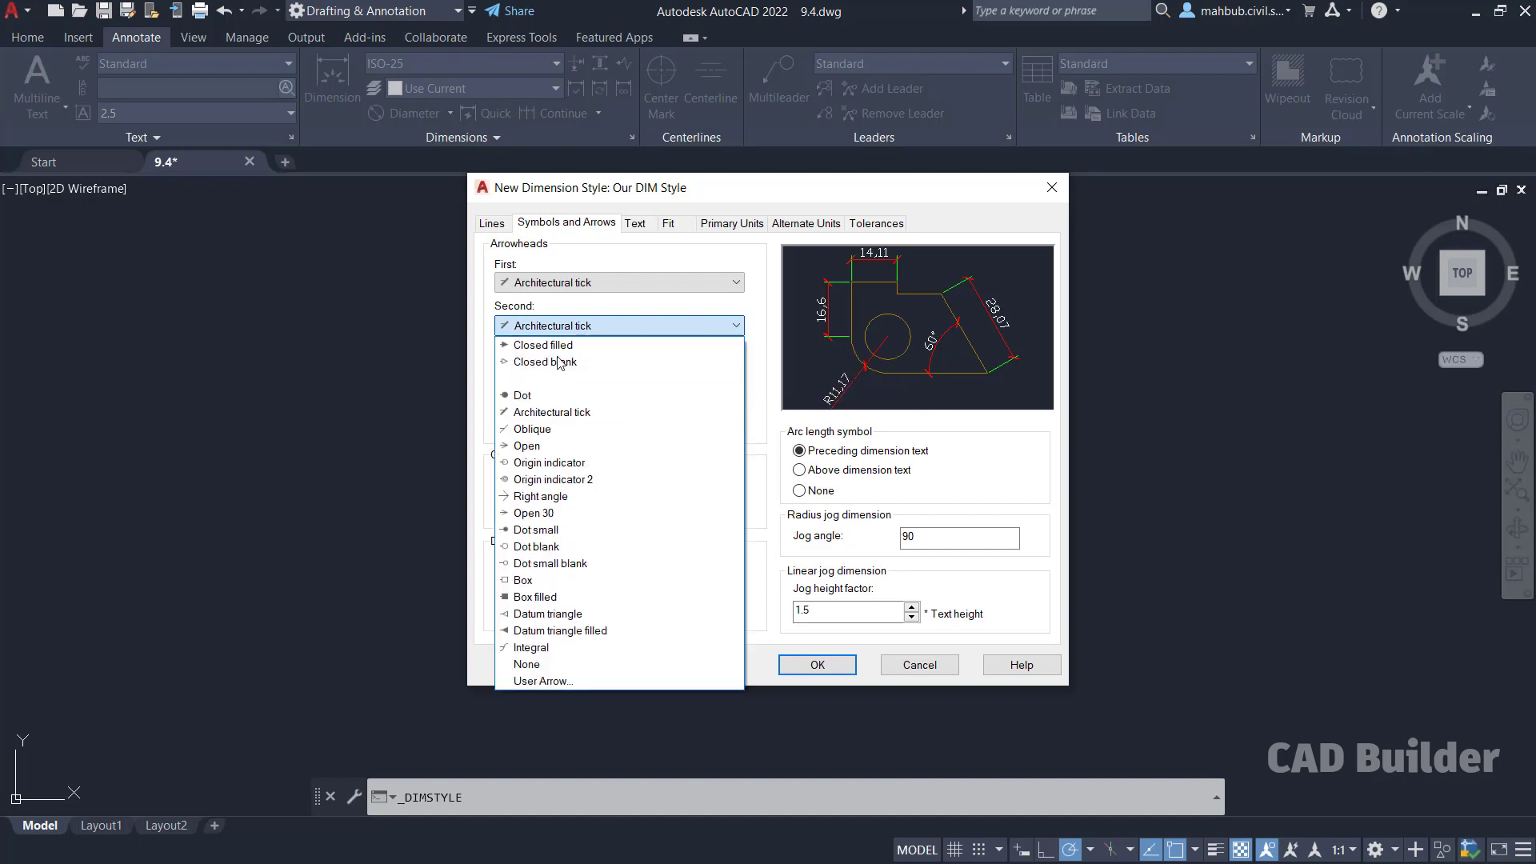
{"action": "left_click", "coordinate": [557, 364]}
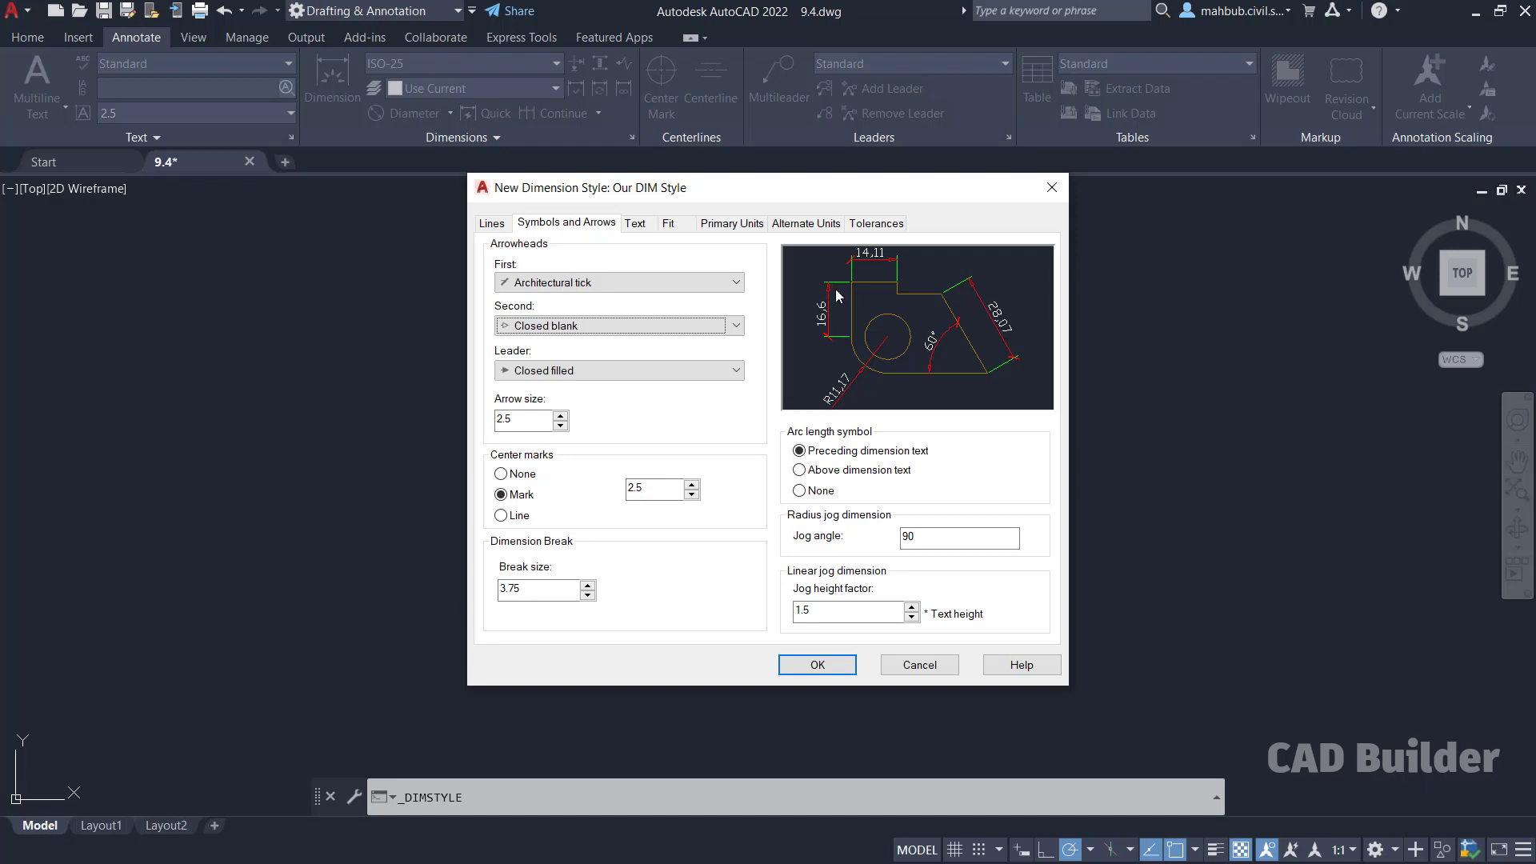
{"action": "left_click", "coordinate": [689, 329]}
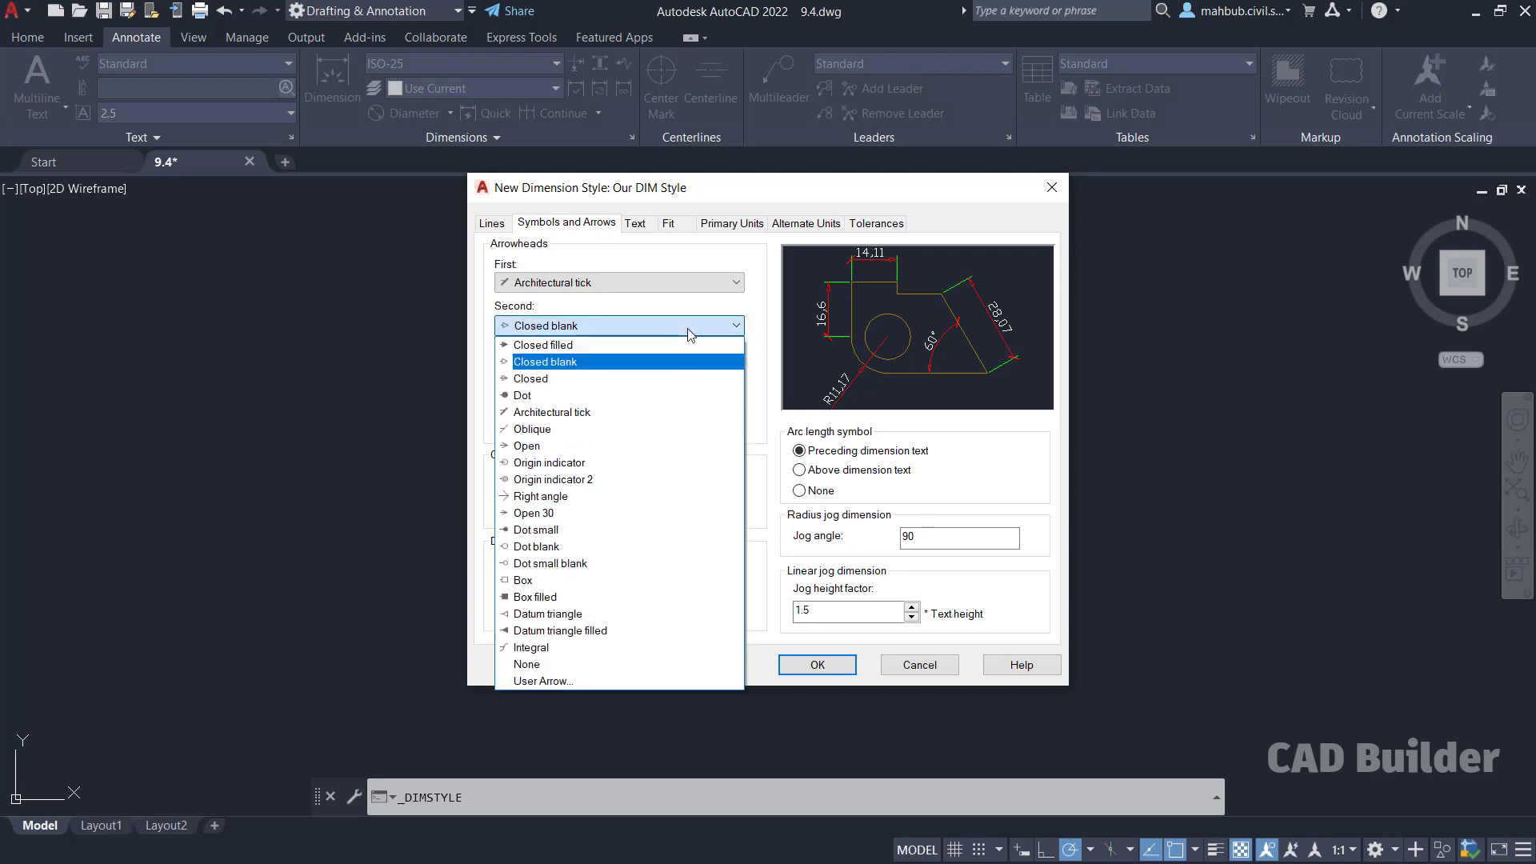
{"action": "left_click", "coordinate": [589, 412]}
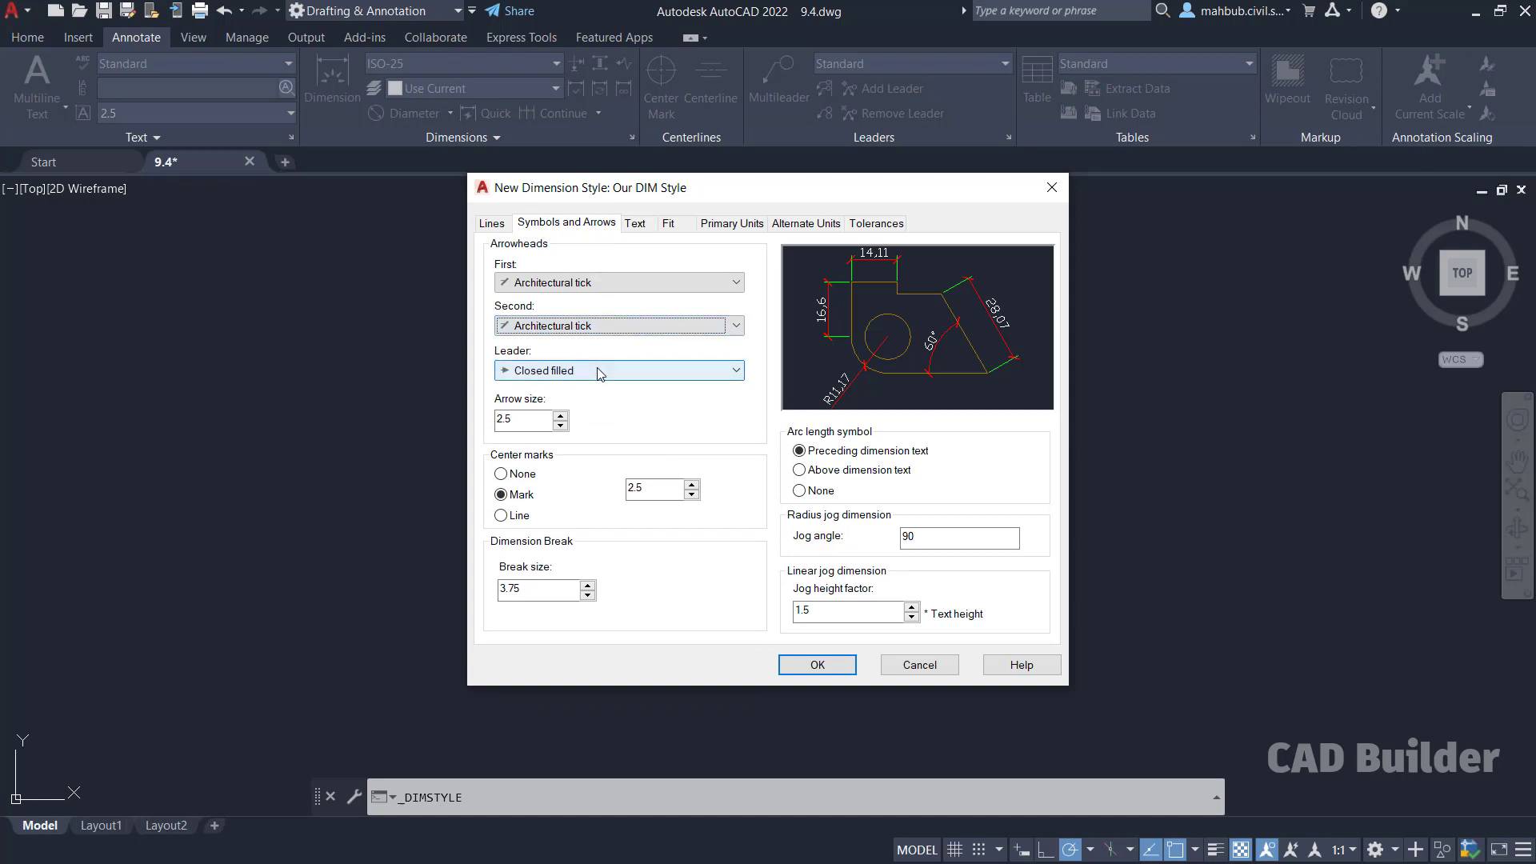
Step: Check the leader arrowhead choices and try the None and Line center marks before restoring Mark
{"action": "left_click", "coordinate": [599, 372]}
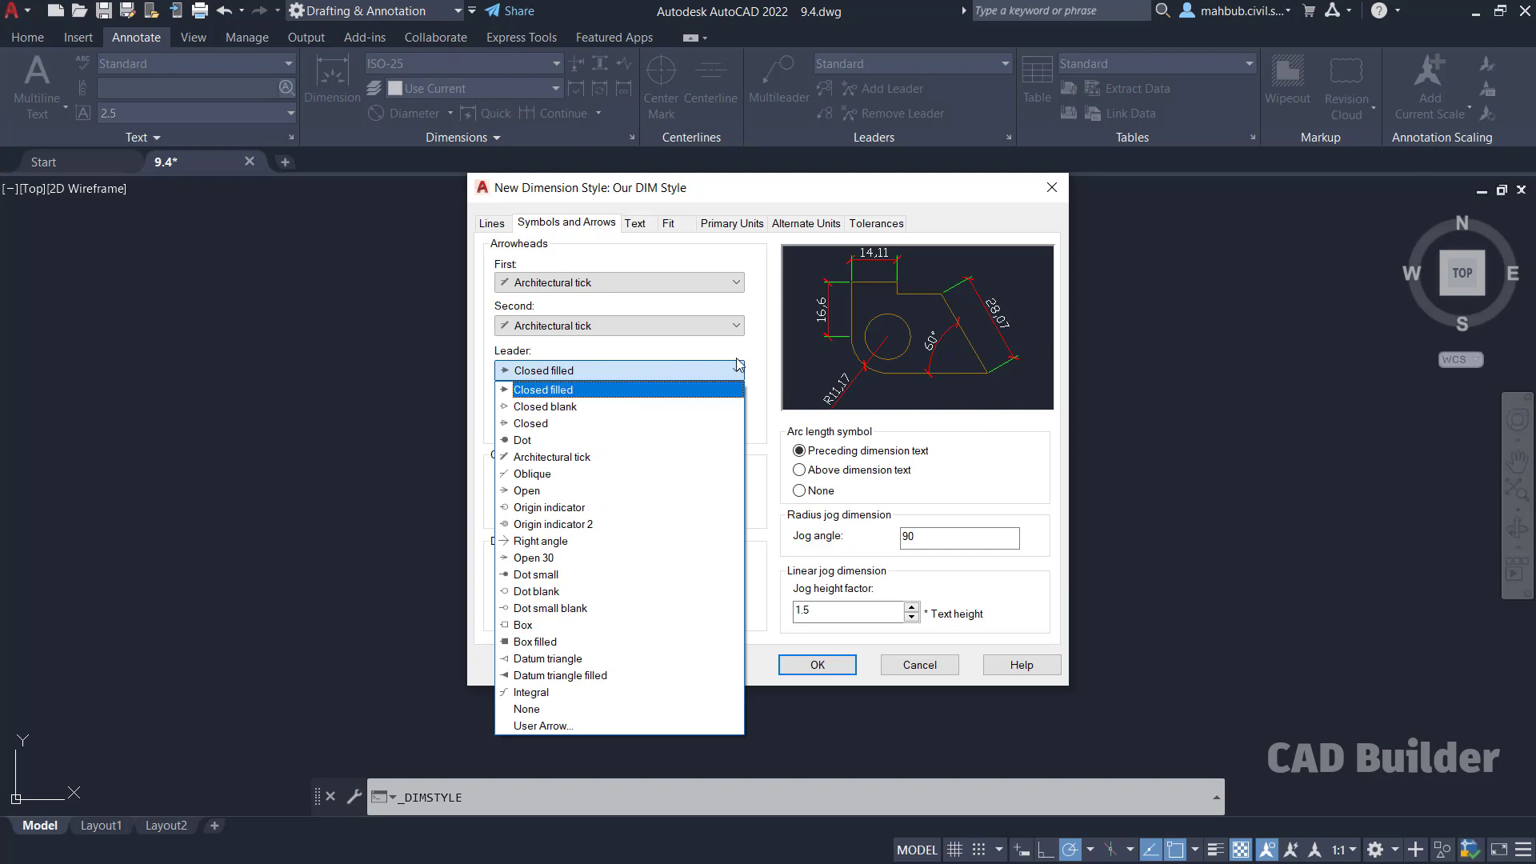
{"action": "left_click", "coordinate": [759, 375]}
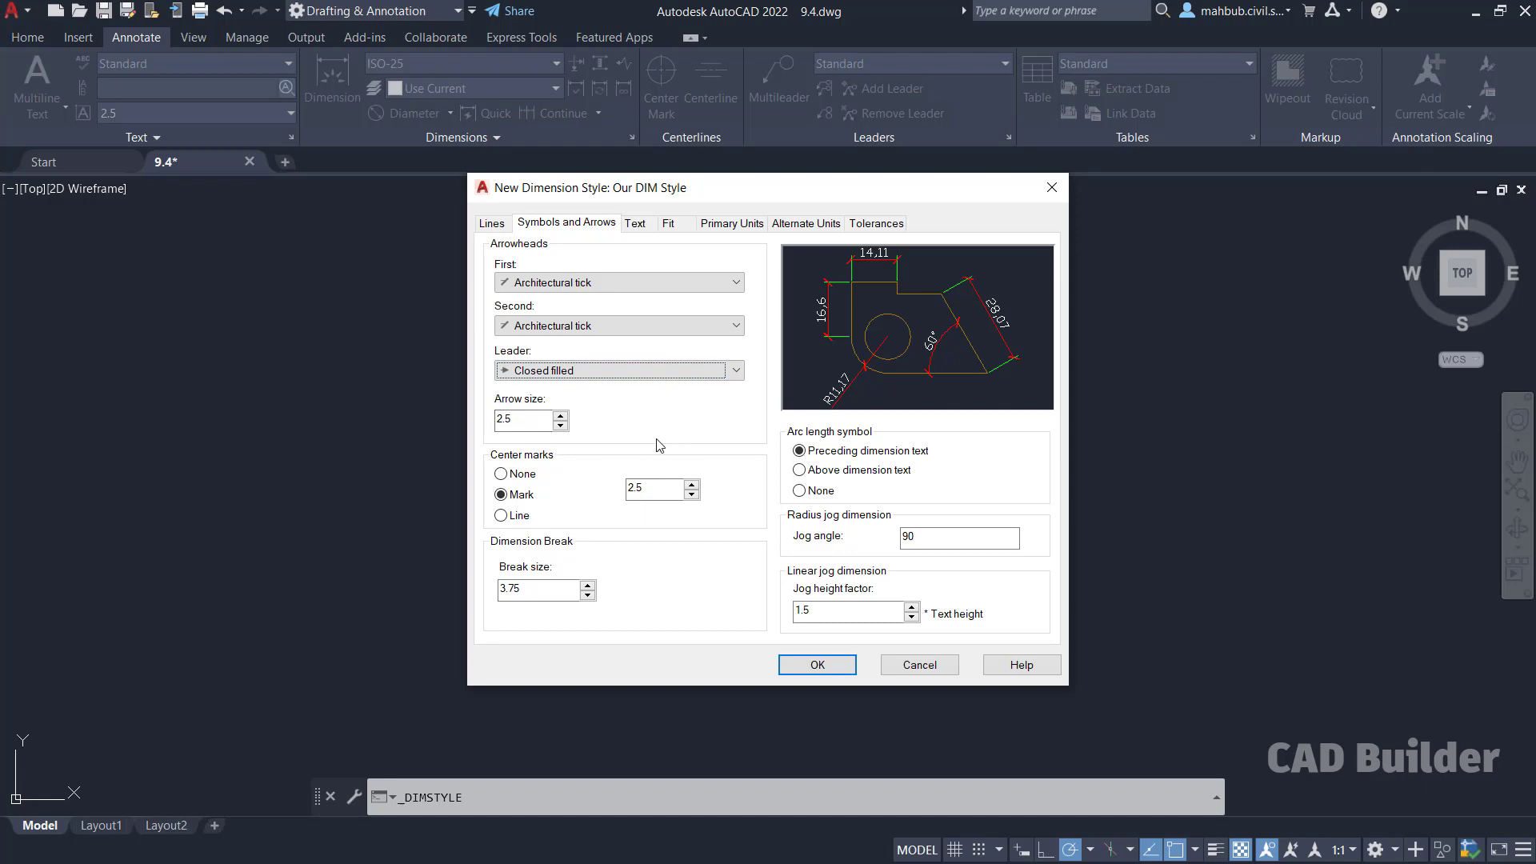
{"action": "left_click", "coordinate": [504, 475]}
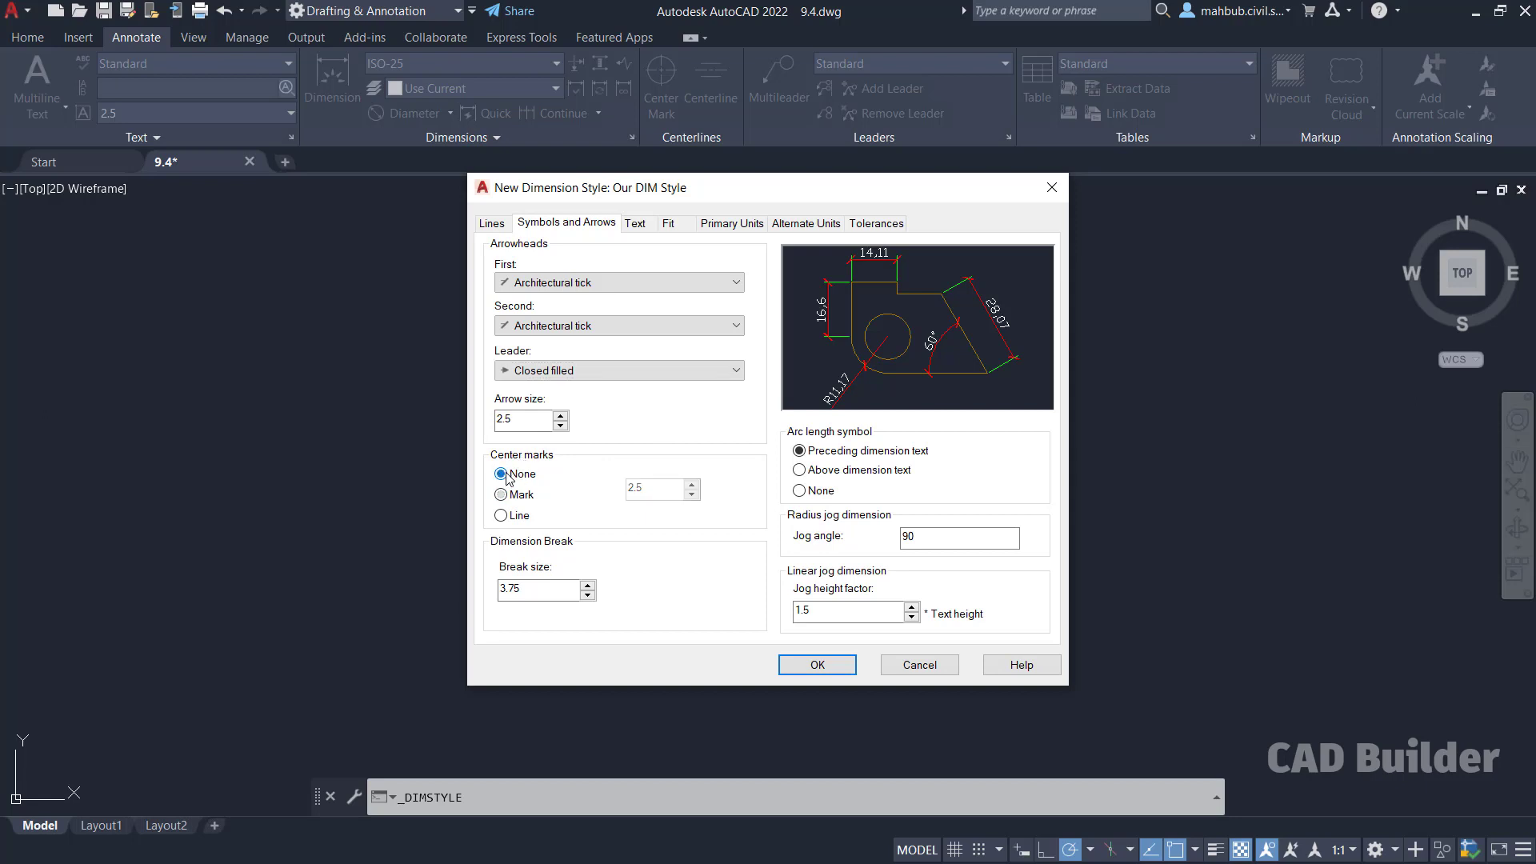
{"action": "left_click", "coordinate": [501, 494]}
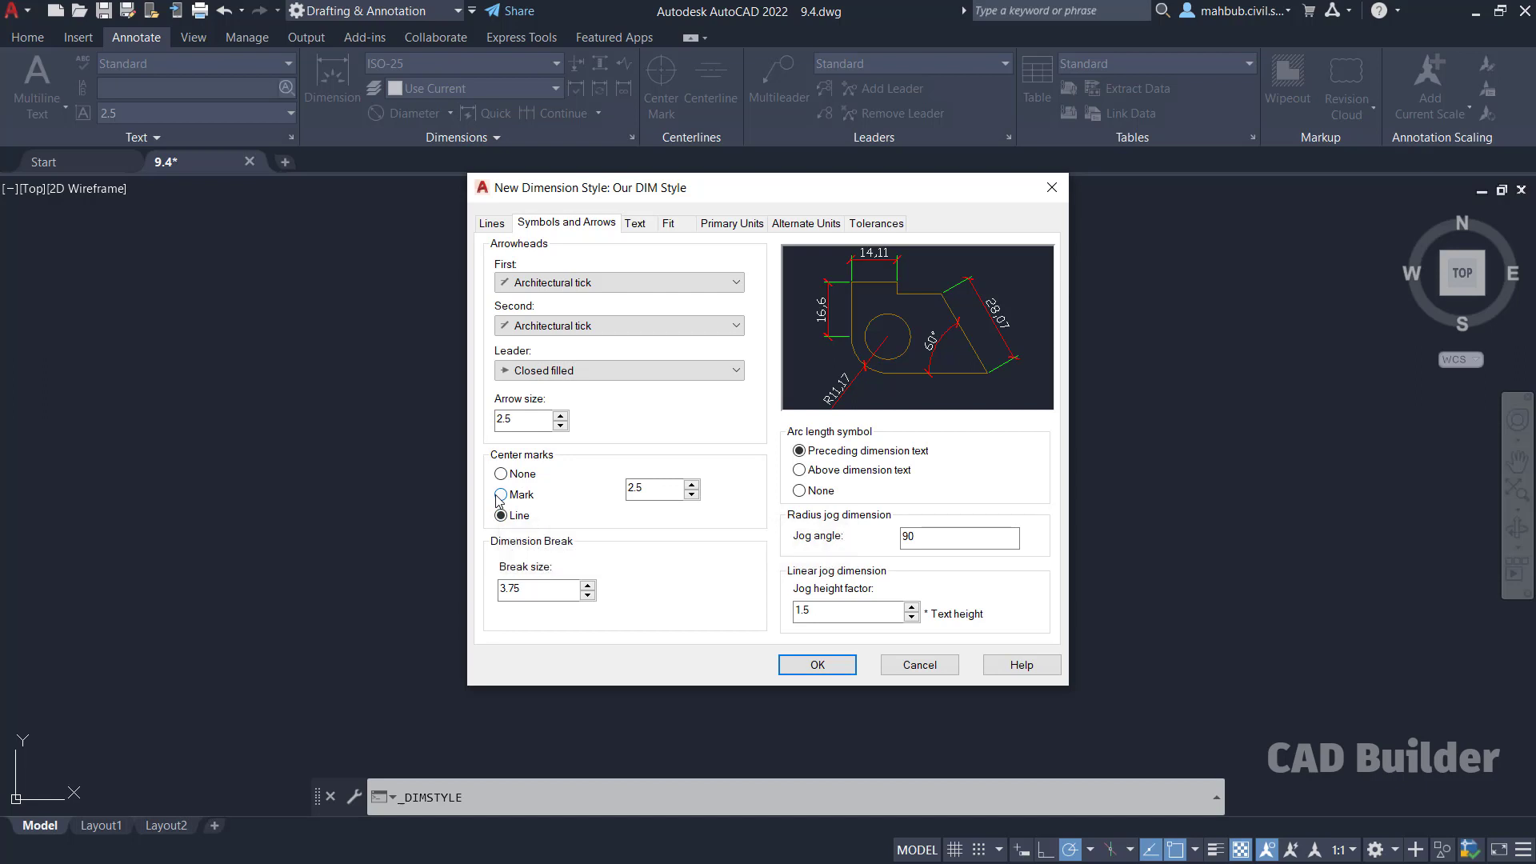
{"action": "left_click", "coordinate": [500, 494]}
Step: Examine the font, size and effect settings of the Standard text style used for dimension text, leaving them as they are
{"action": "left_click", "coordinate": [634, 225]}
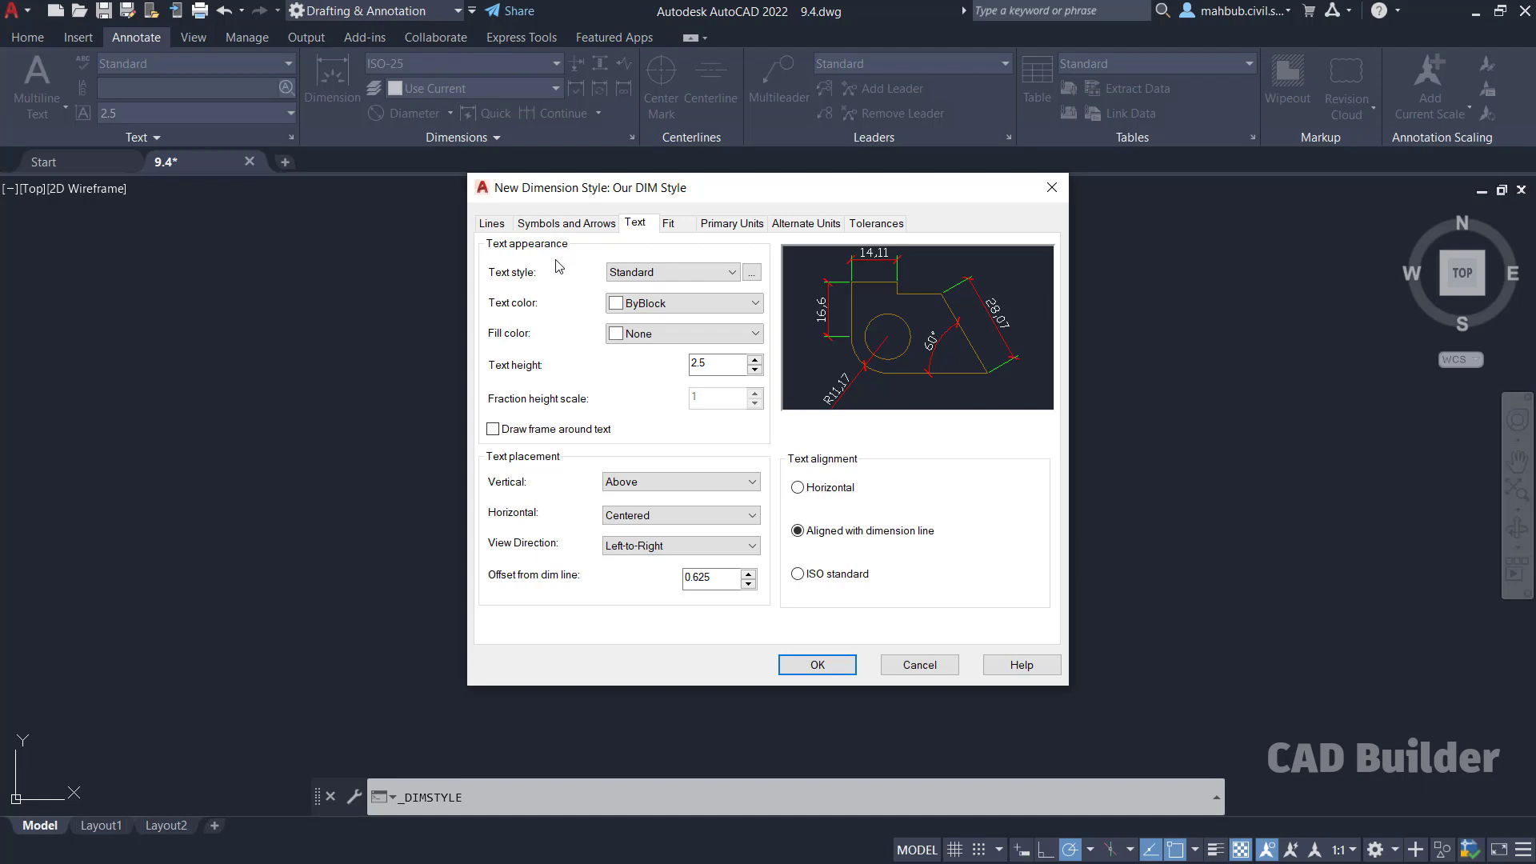
{"action": "left_click", "coordinate": [651, 273]}
{"action": "left_click", "coordinate": [650, 274]}
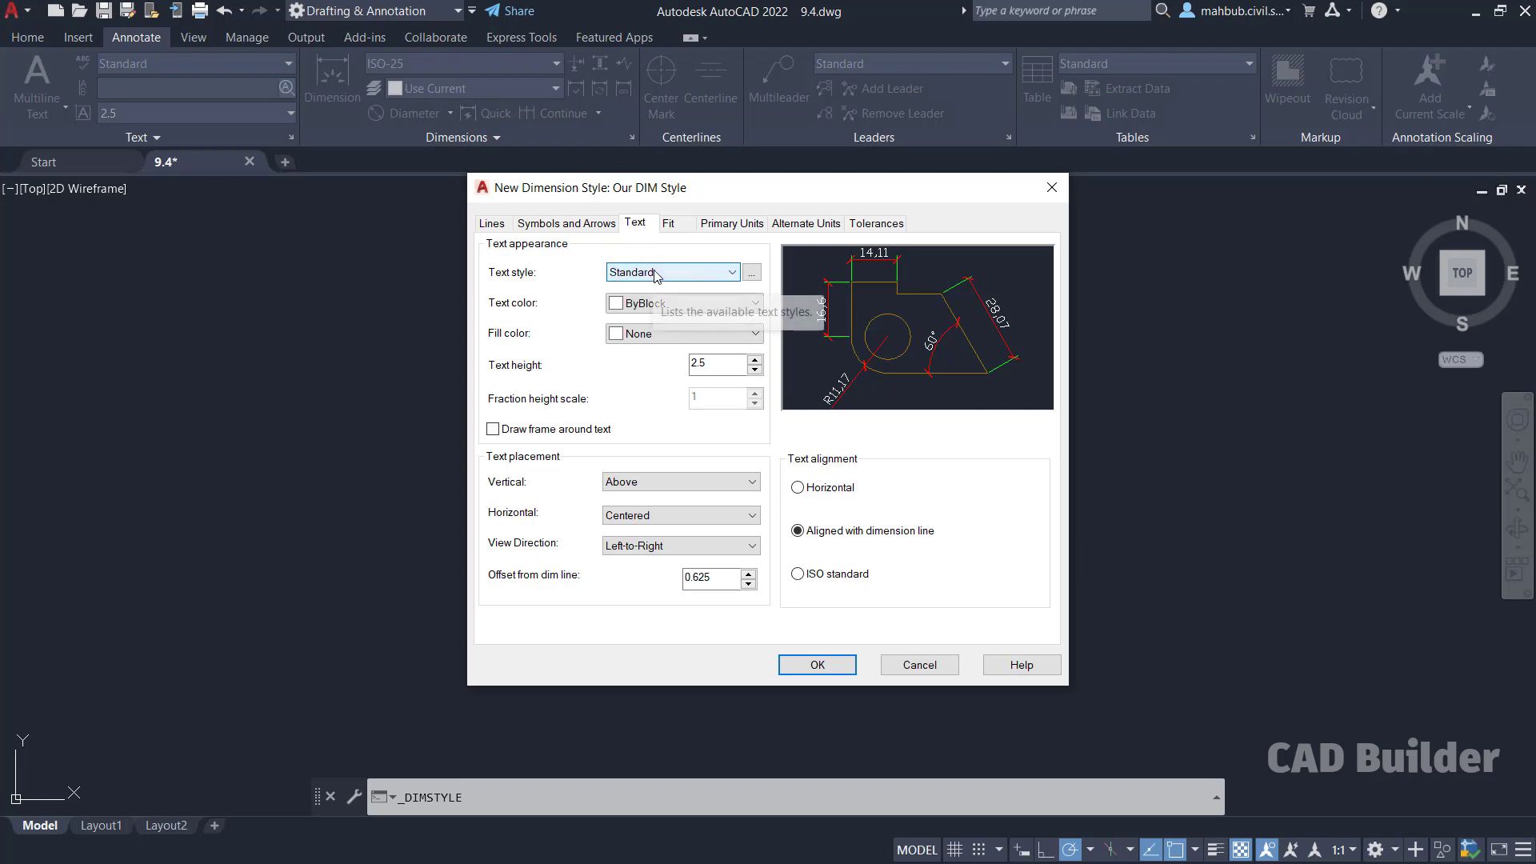
{"action": "left_click", "coordinate": [752, 280]}
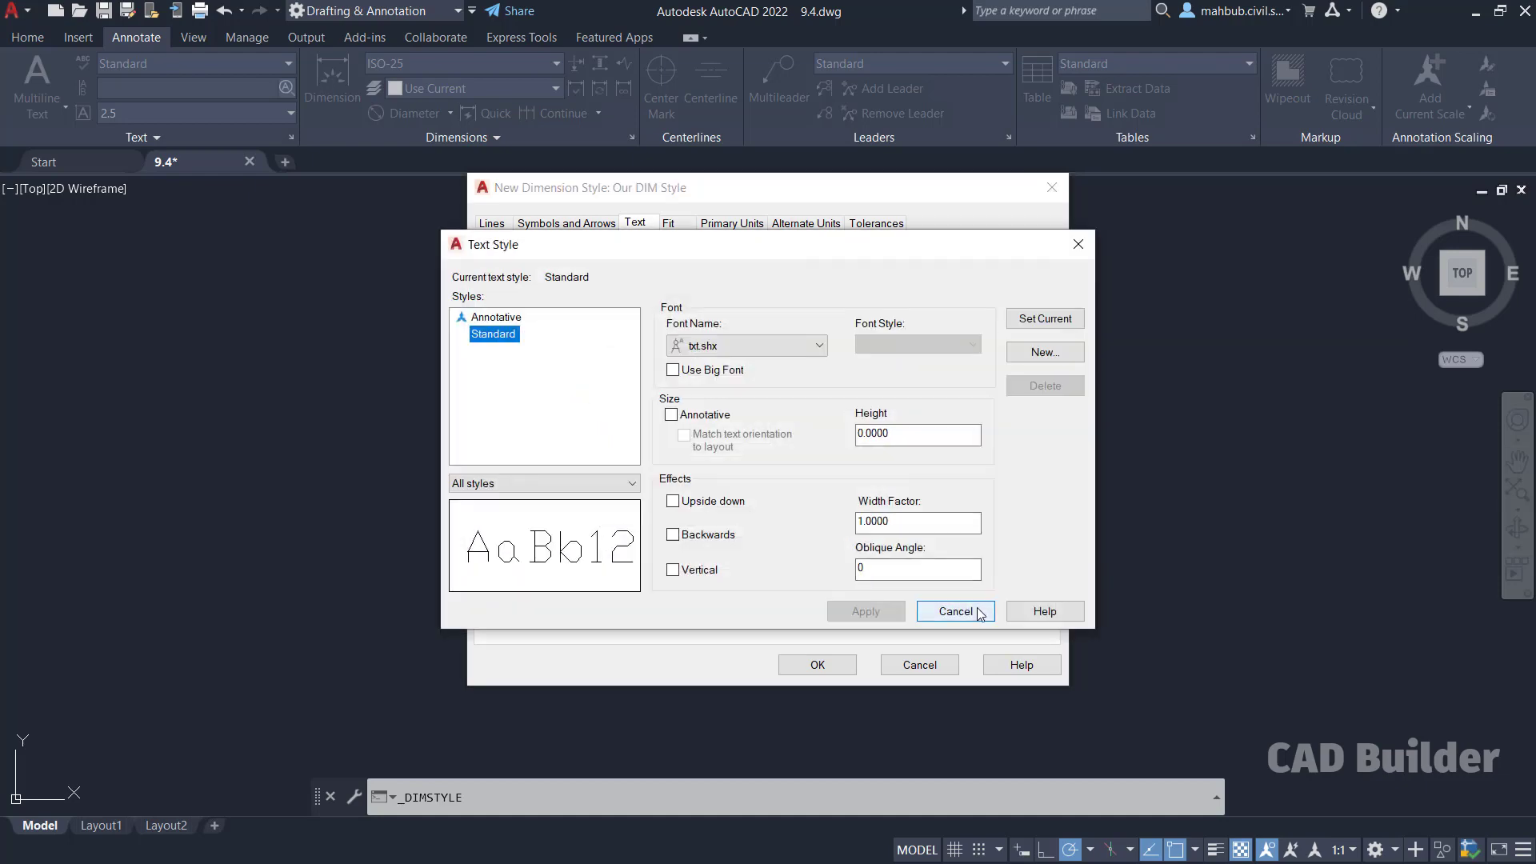
{"action": "left_click", "coordinate": [977, 604]}
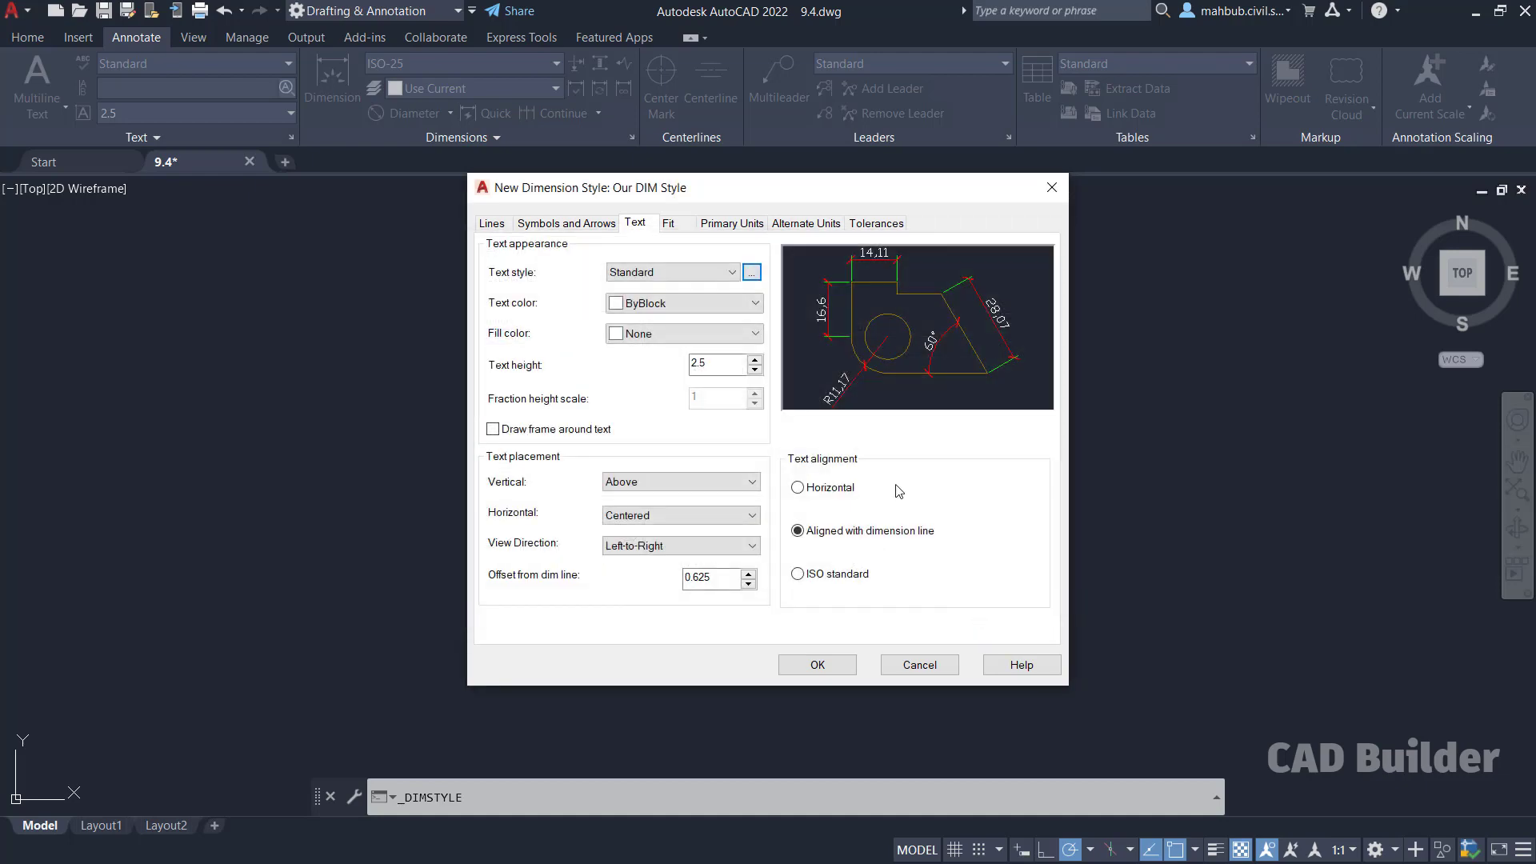
Step: Set the dimension text color to Yellow
{"action": "left_click", "coordinate": [673, 303]}
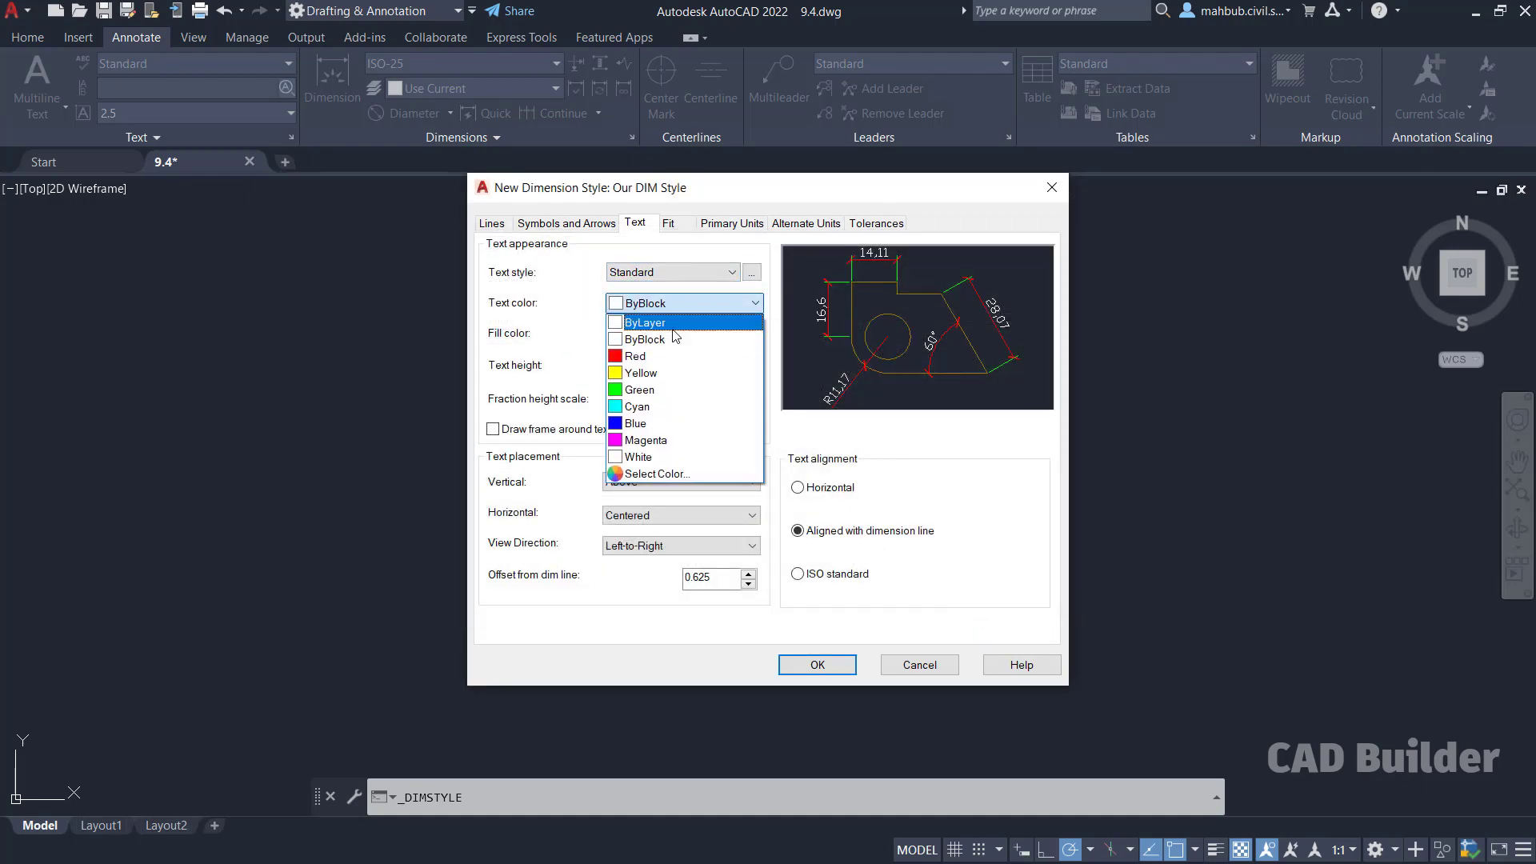
{"action": "left_click", "coordinate": [672, 374]}
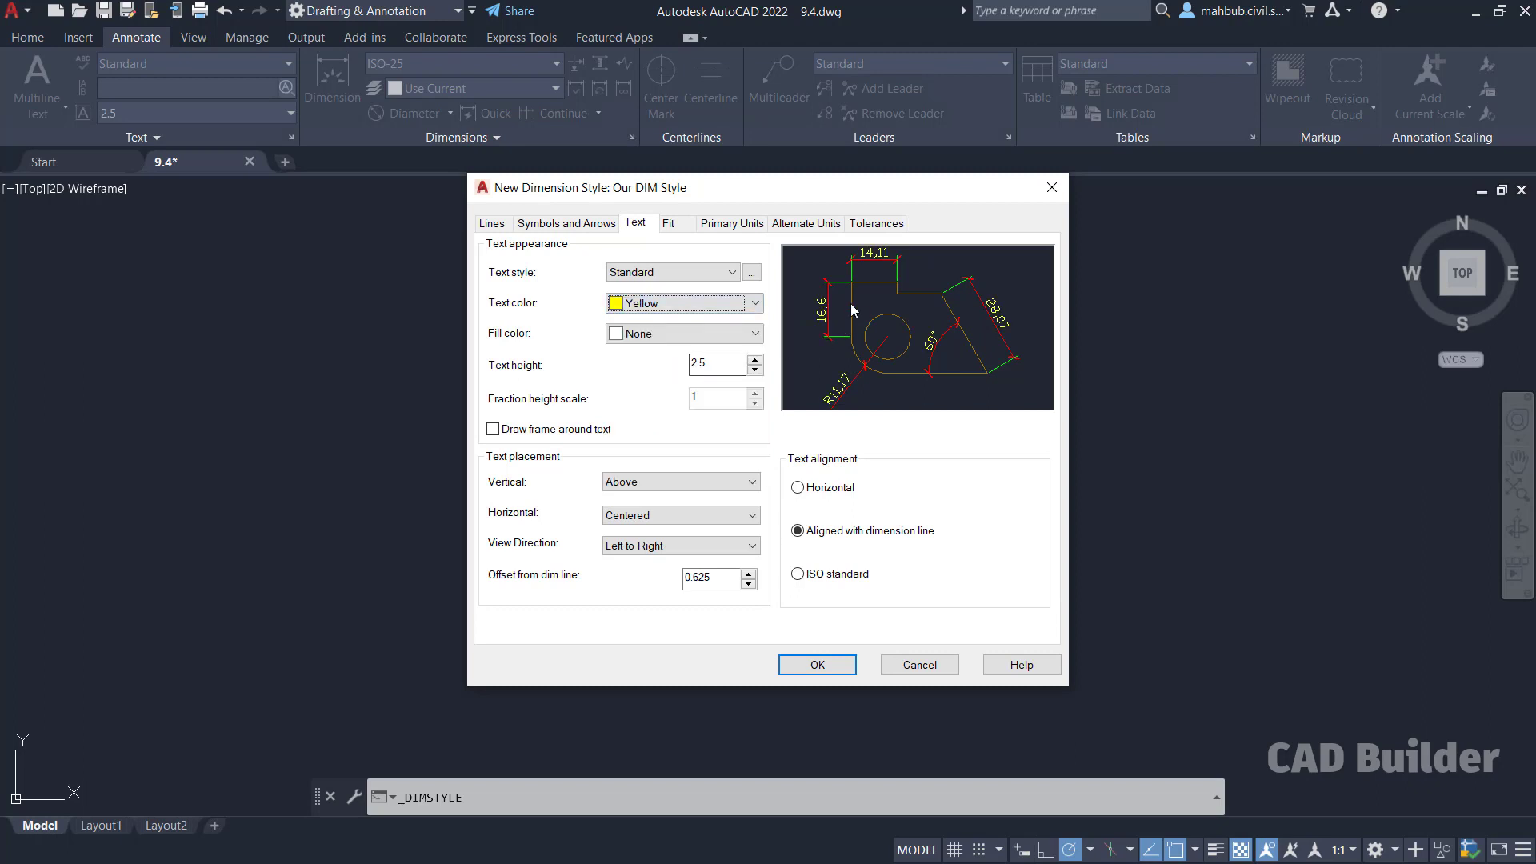
Step: Try a Blue fill and a frame around the dimension text, then restore the fill to None and remove the frame
{"action": "left_click", "coordinate": [685, 333]}
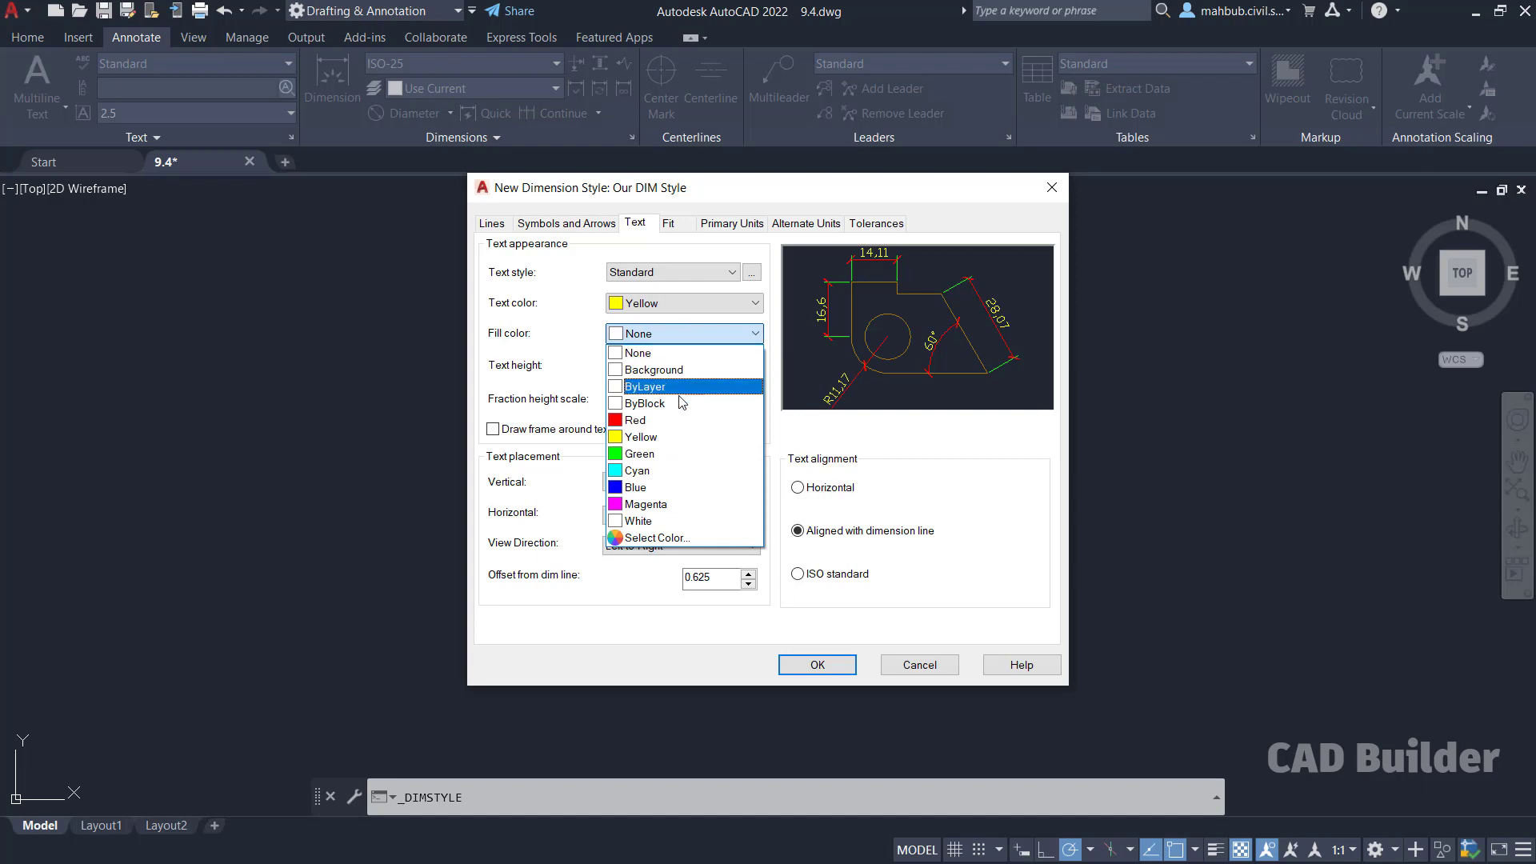
{"action": "left_click", "coordinate": [659, 490]}
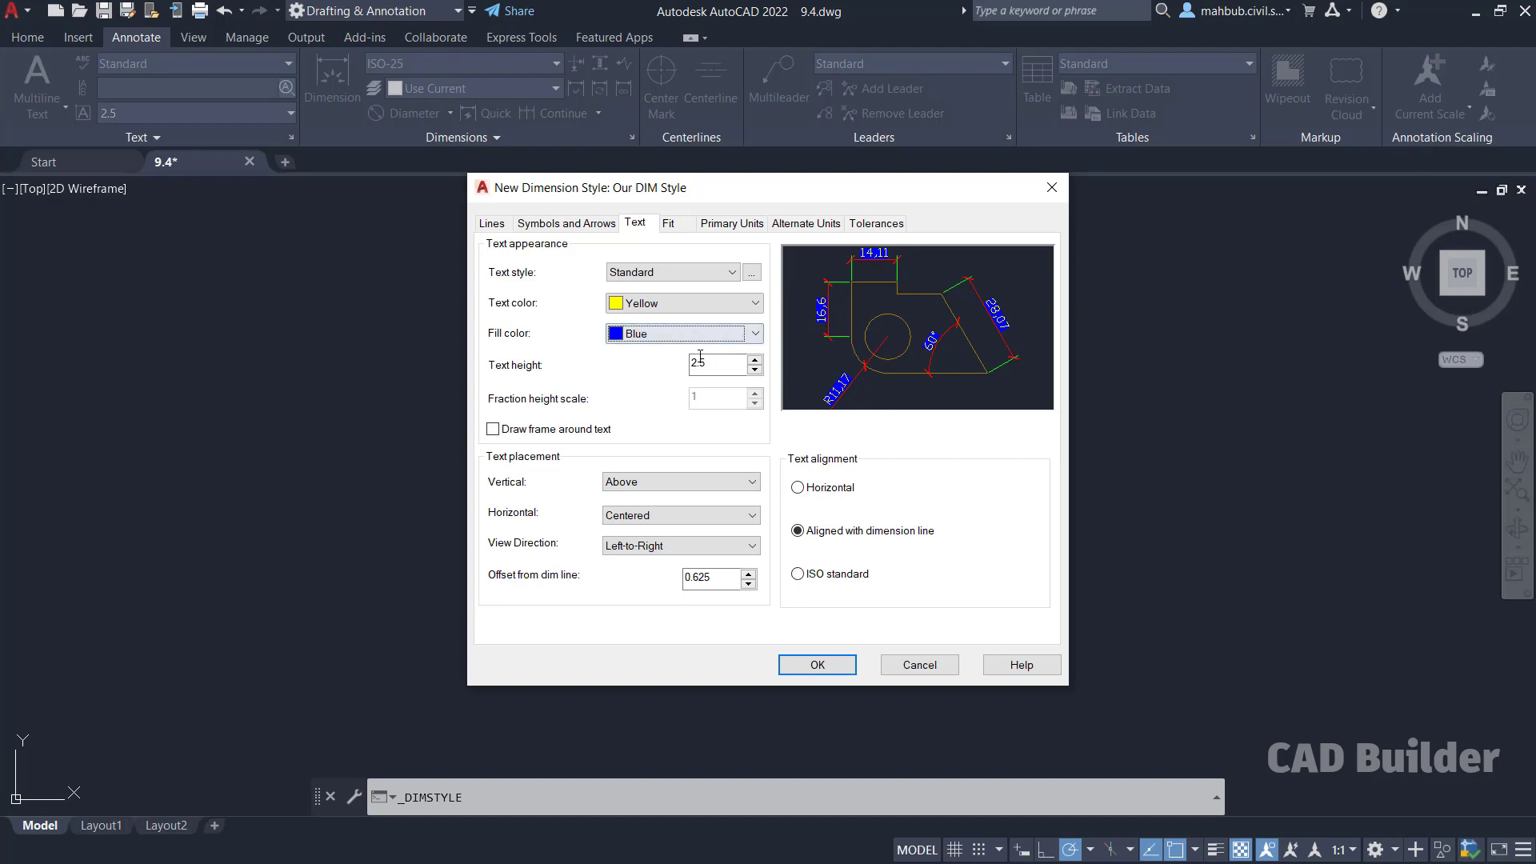
{"action": "left_click", "coordinate": [493, 429]}
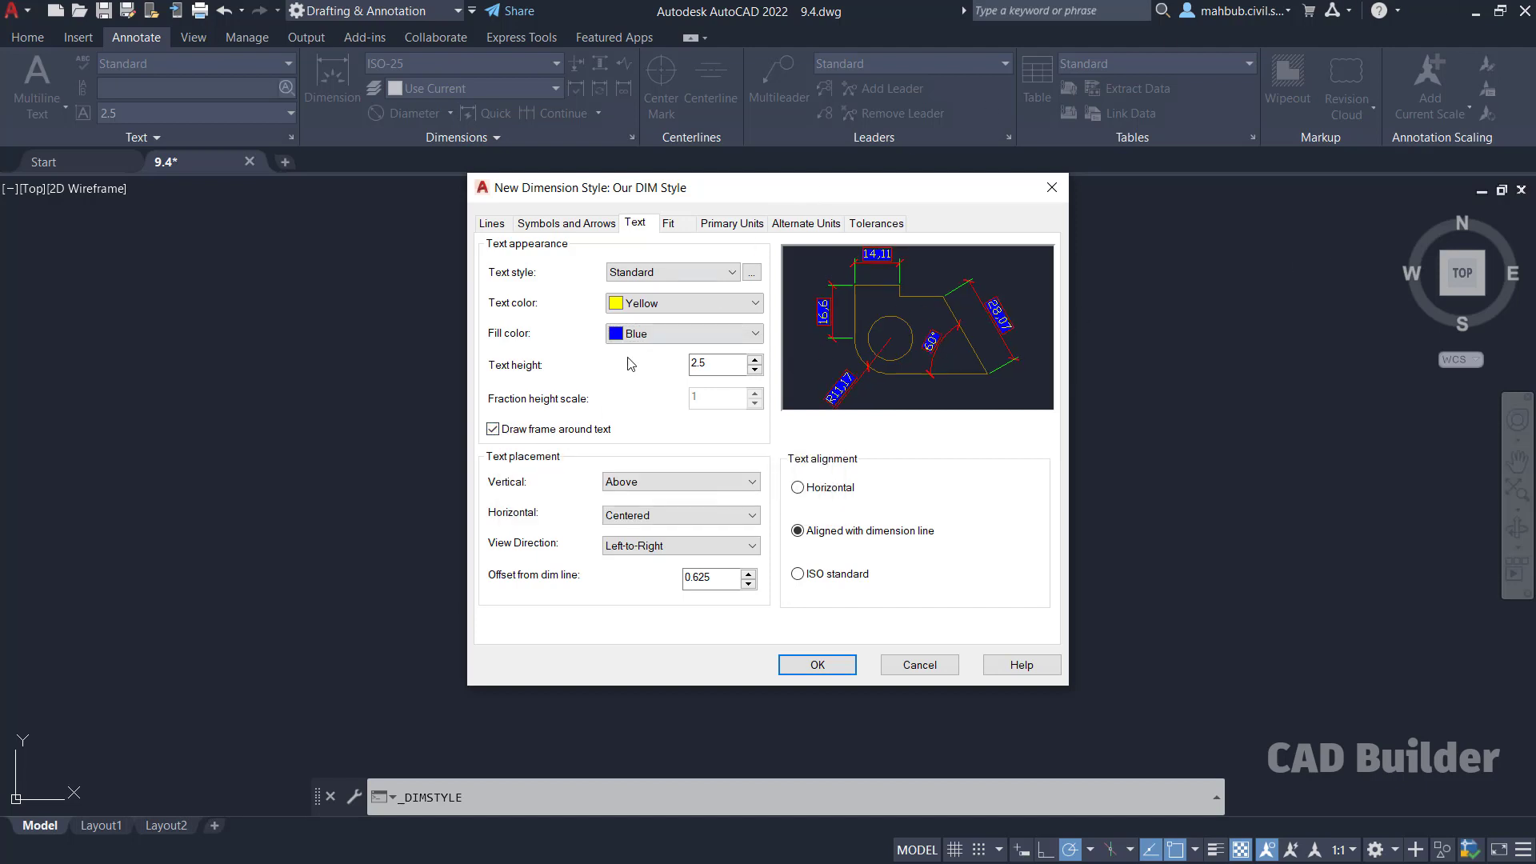
{"action": "left_click", "coordinate": [653, 339]}
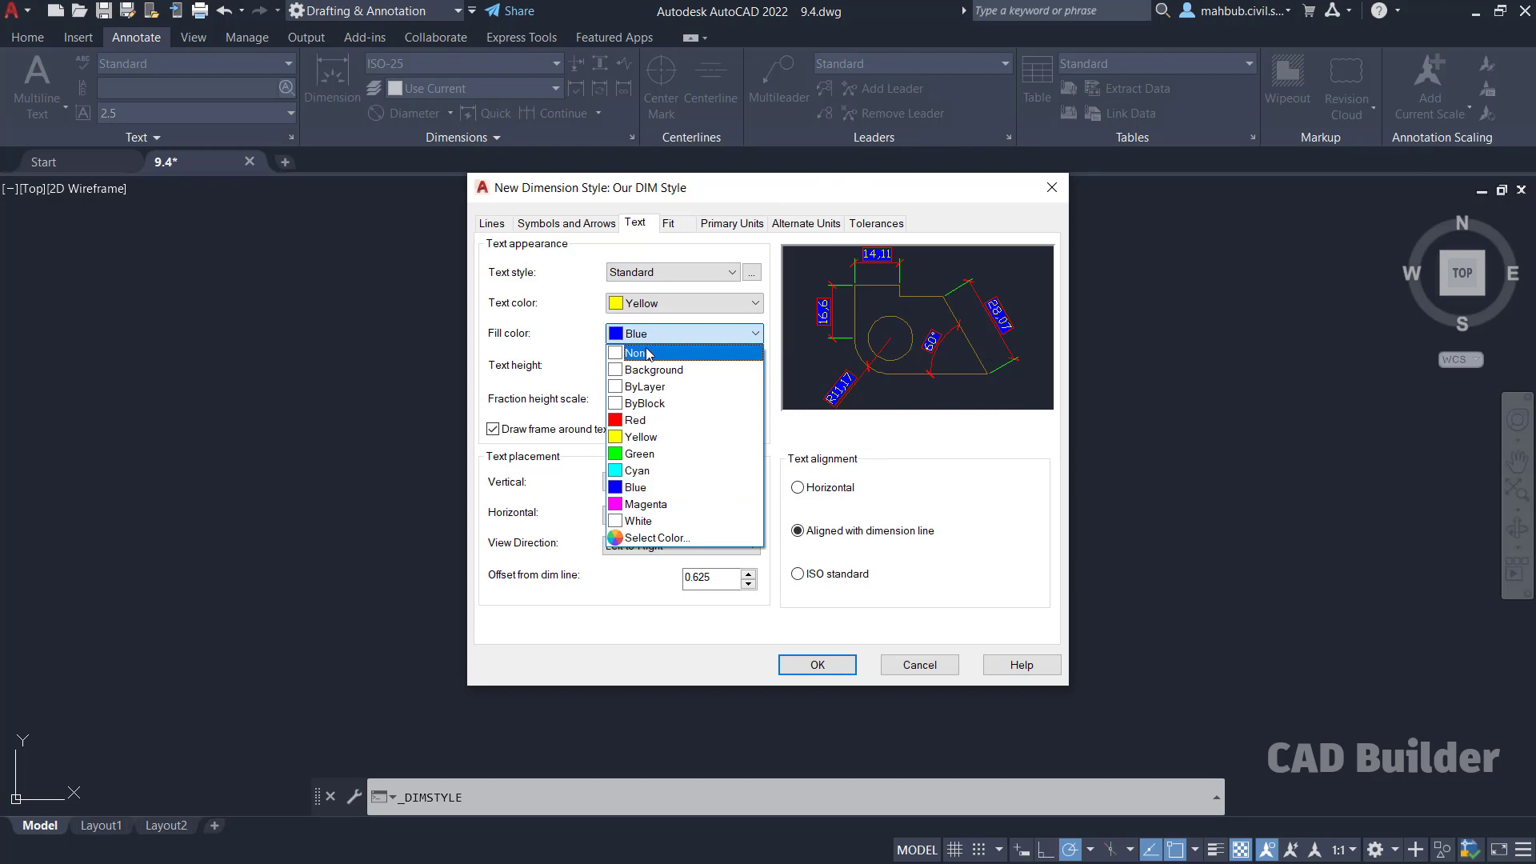
{"action": "left_click", "coordinate": [649, 355]}
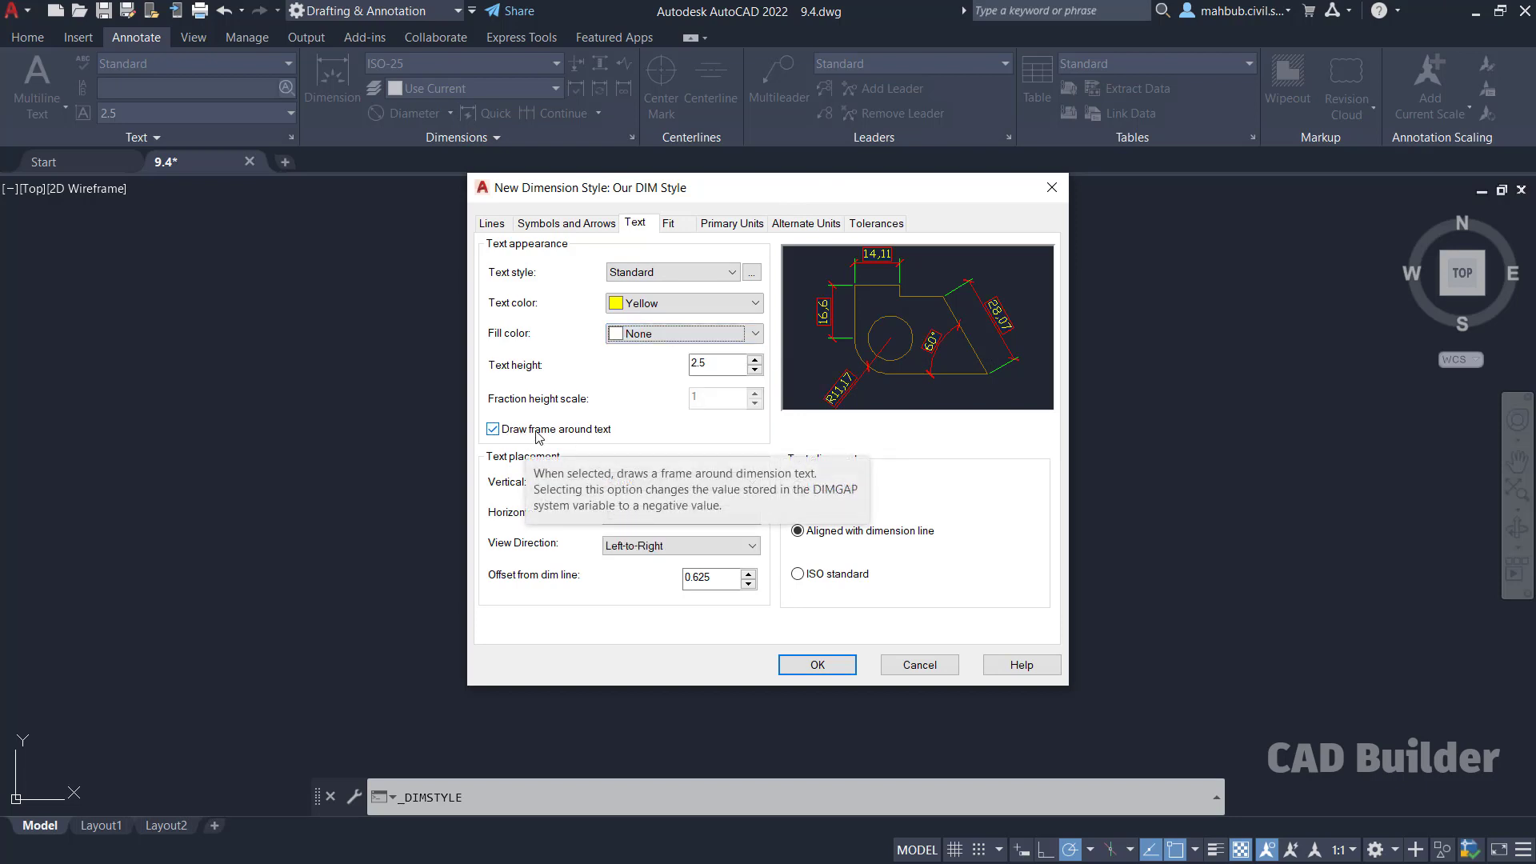
{"action": "left_click", "coordinate": [539, 436]}
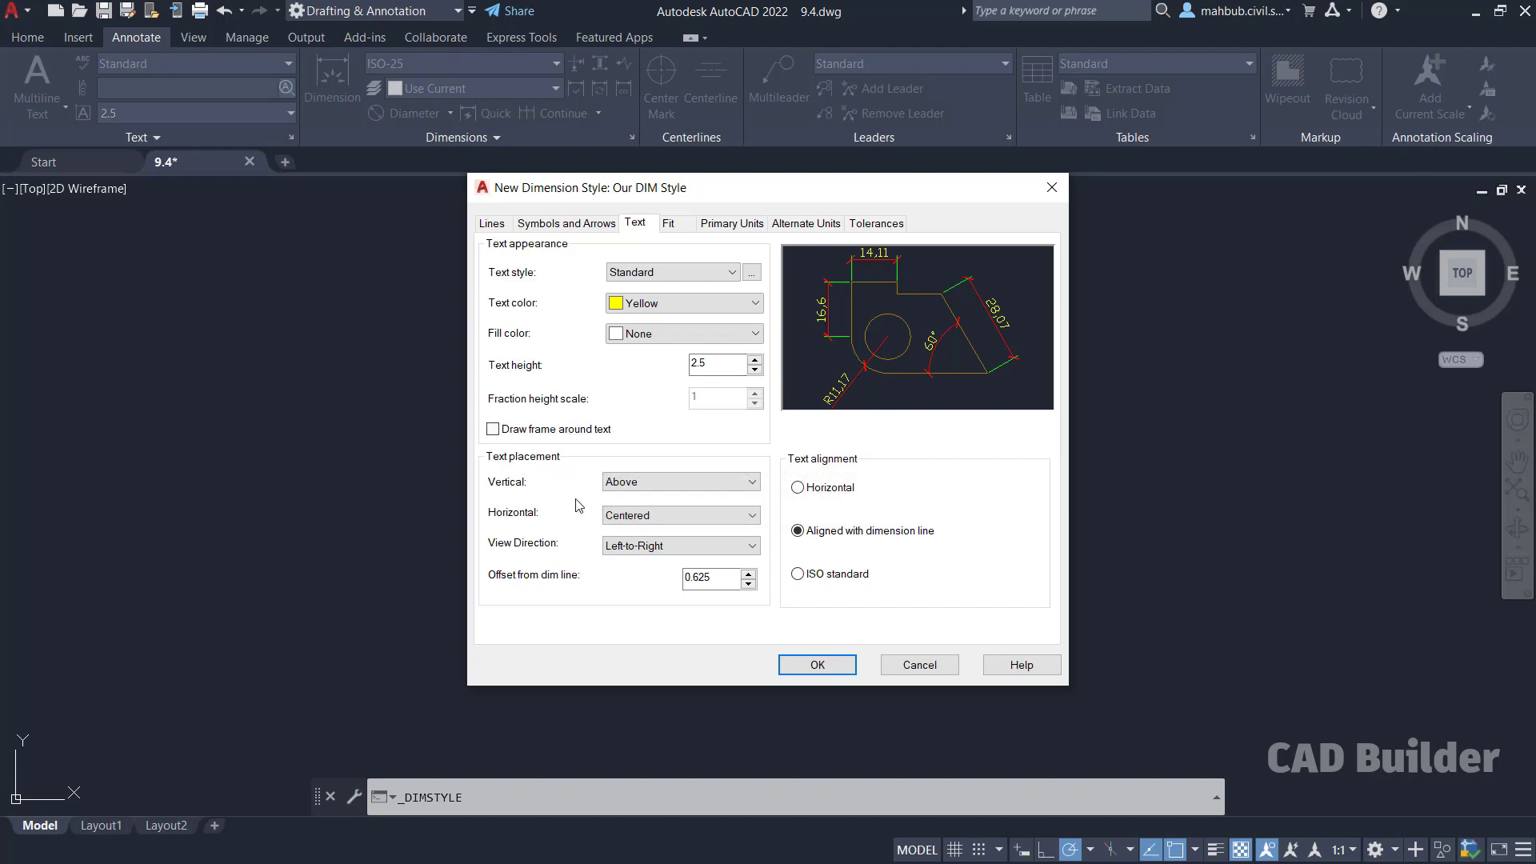
Step: Try Centered vertical text placement, restore Above, and review the horizontal placement choices while keeping Centered
{"action": "left_click", "coordinate": [631, 482]}
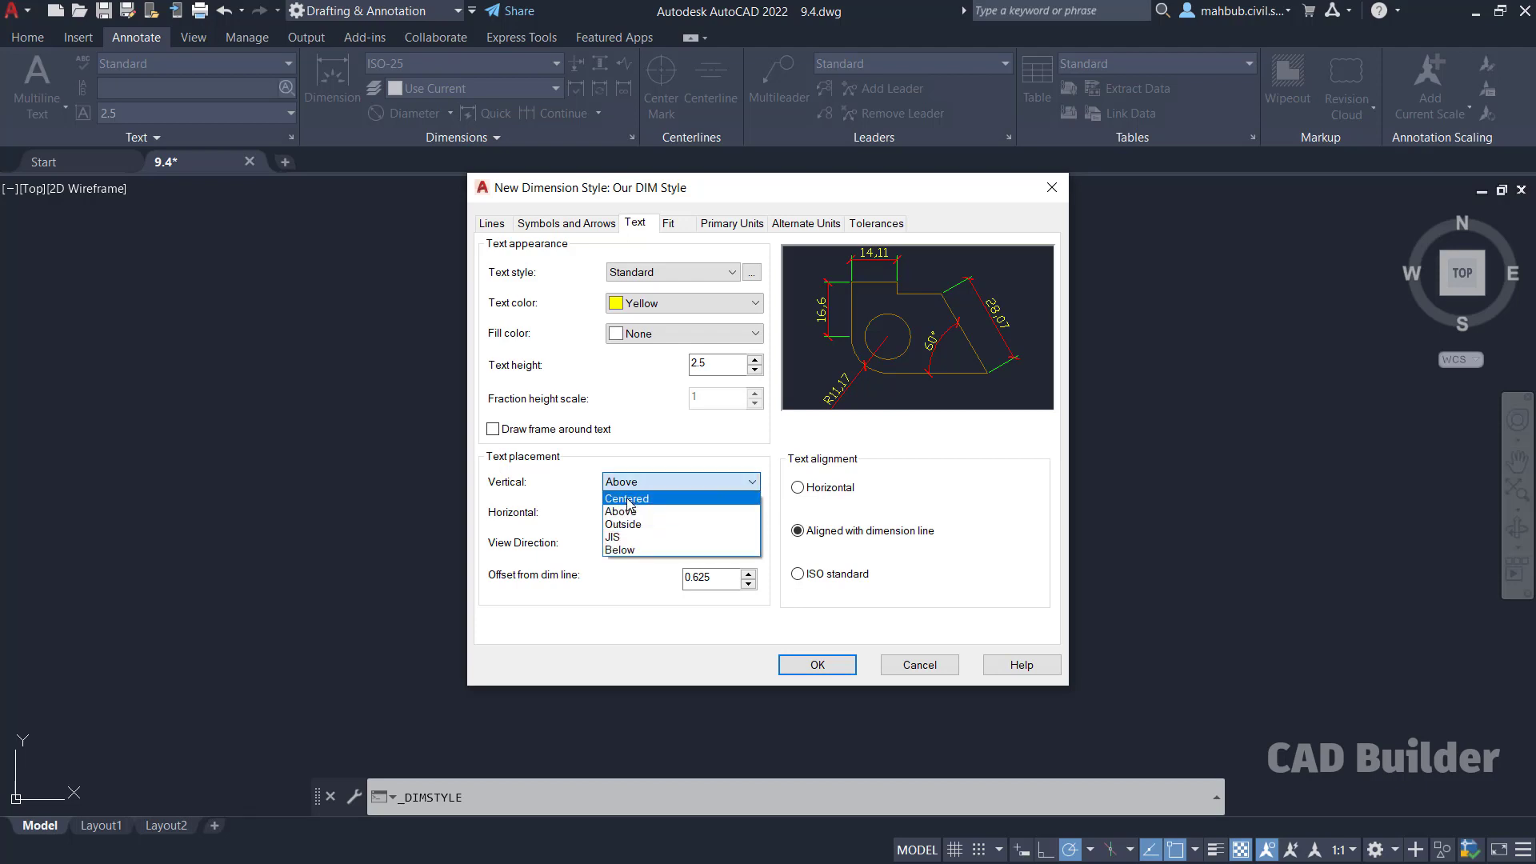
{"action": "left_click", "coordinate": [629, 499]}
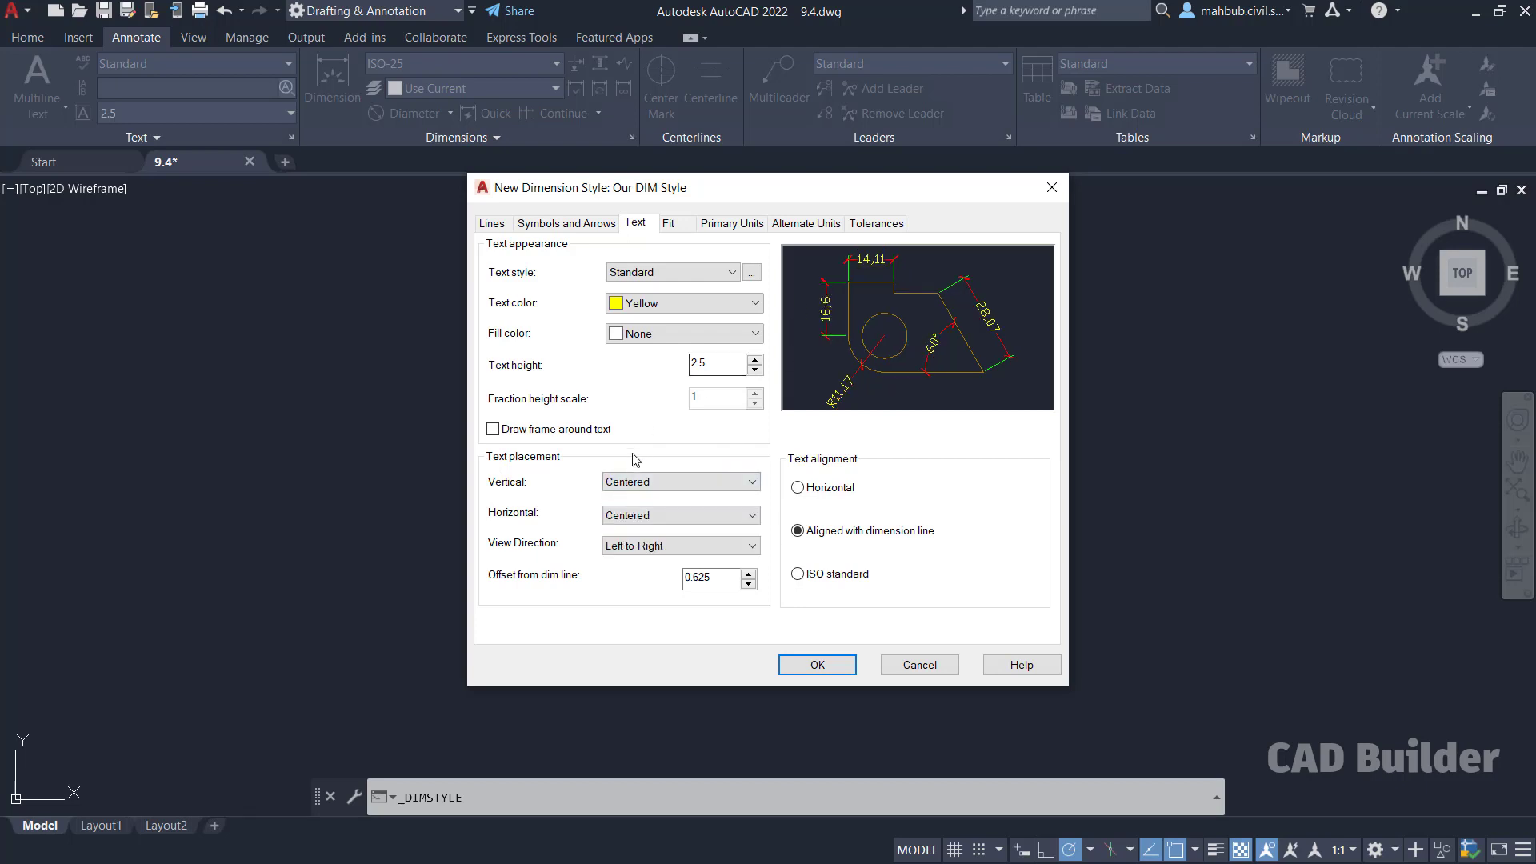
{"action": "left_click", "coordinate": [636, 483]}
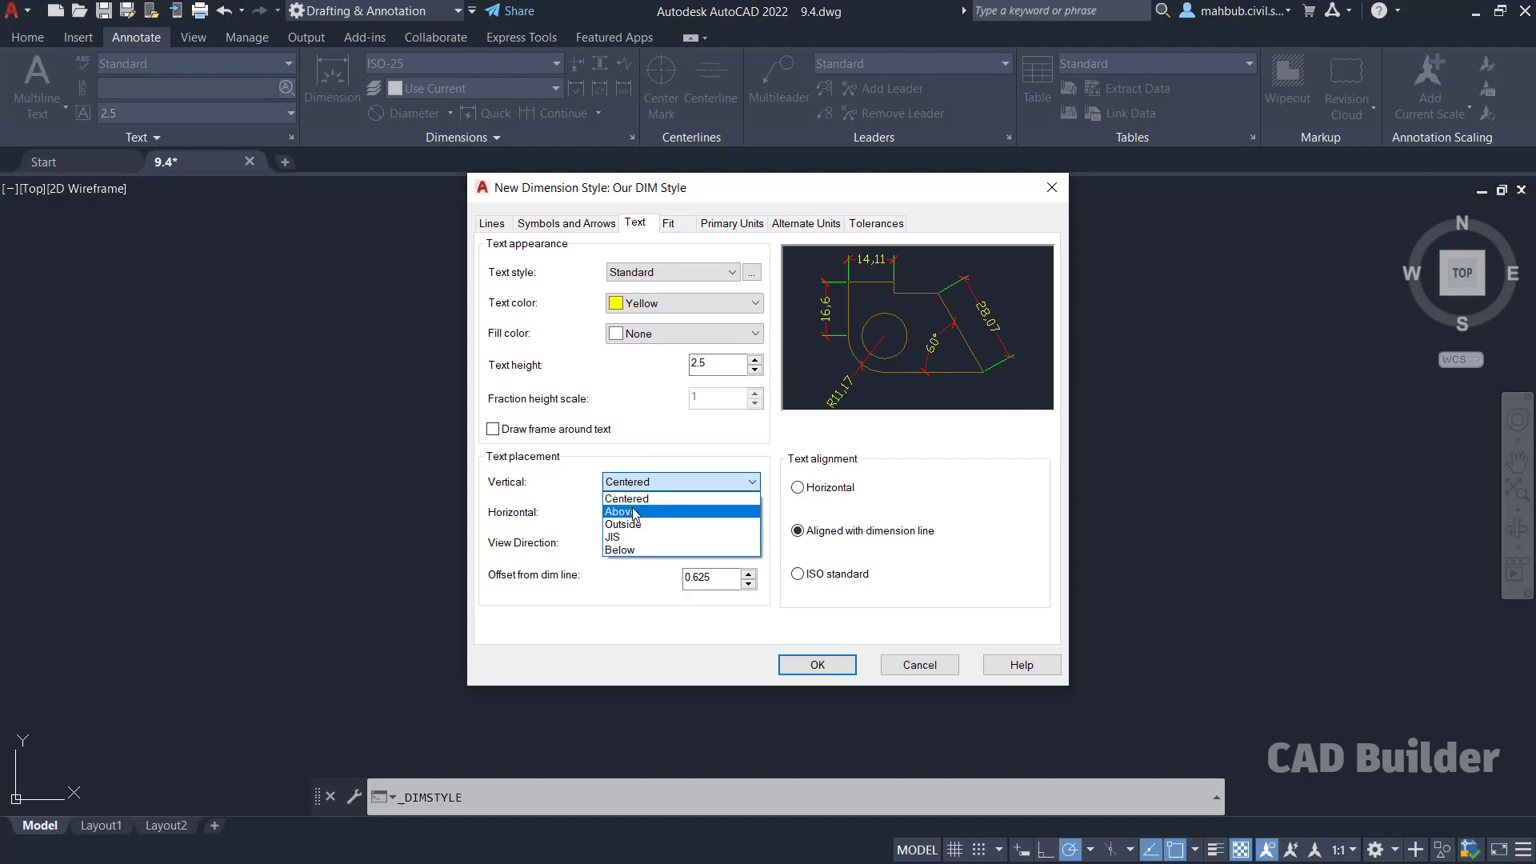
{"action": "left_click", "coordinate": [636, 512]}
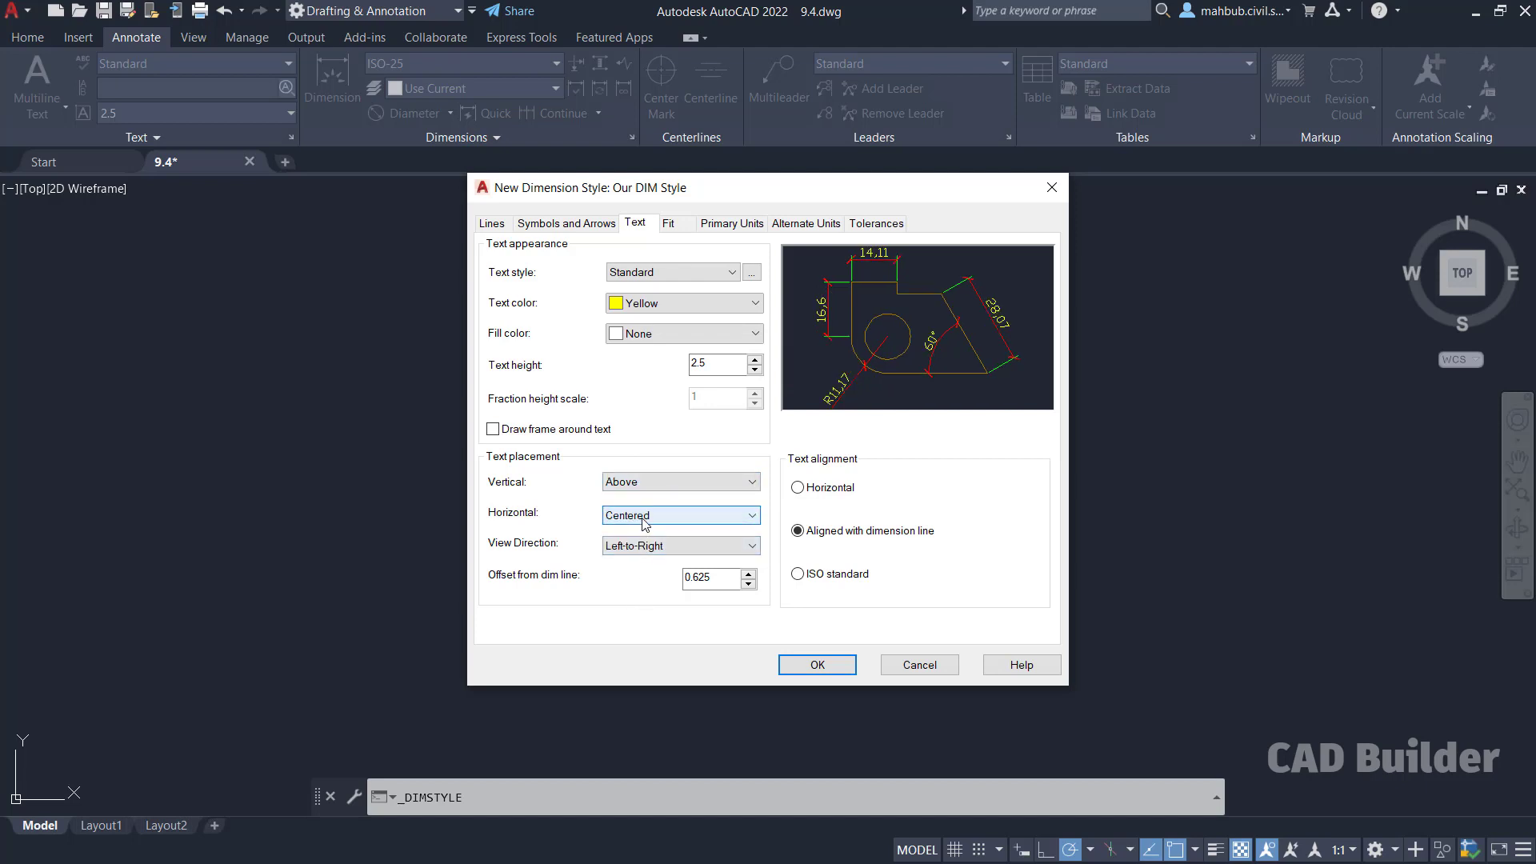
{"action": "left_click", "coordinate": [643, 518]}
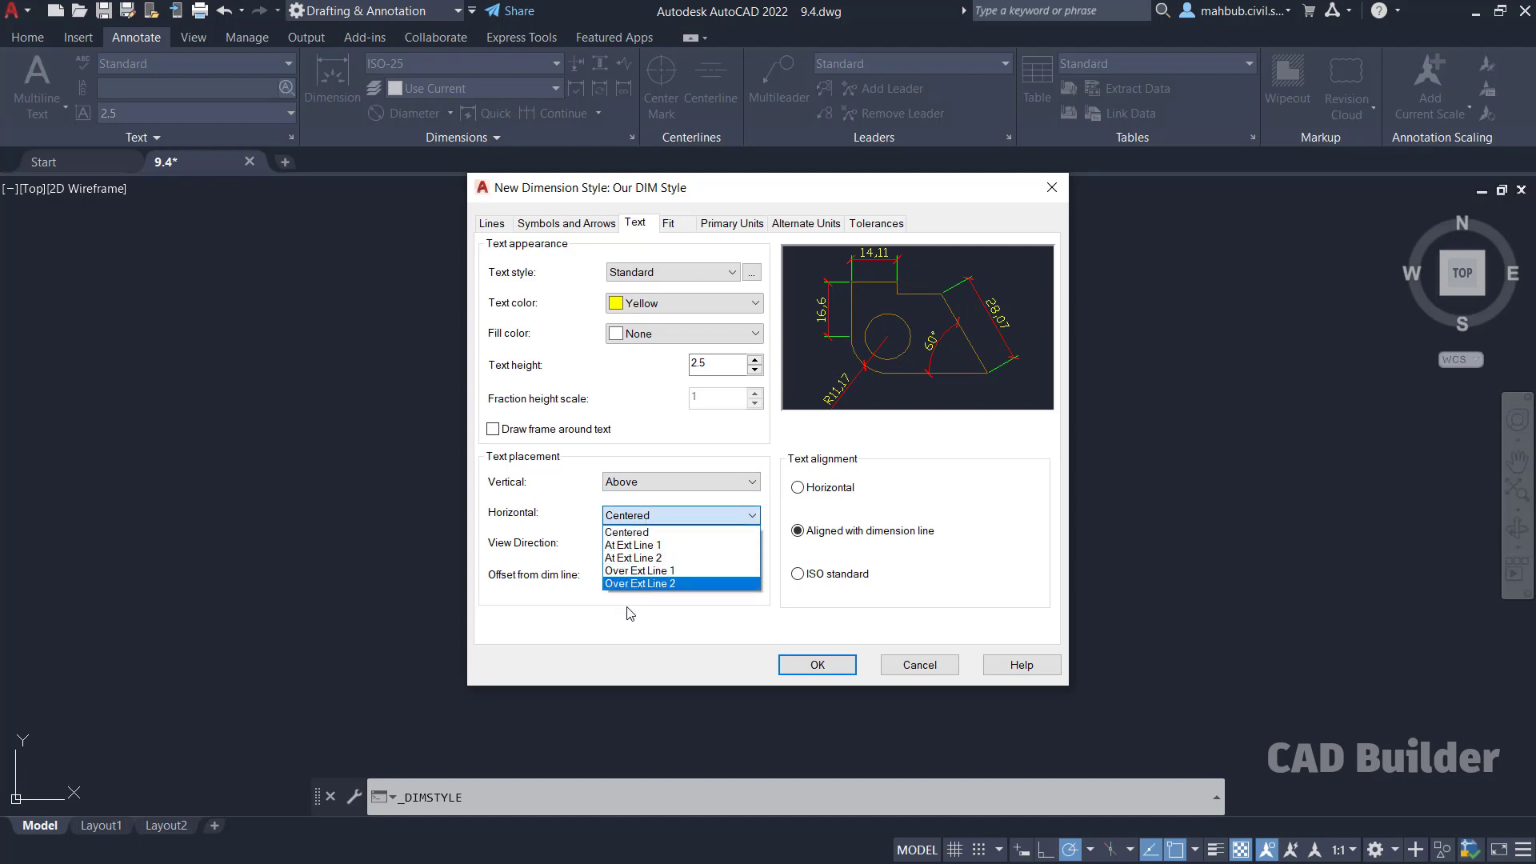
{"action": "left_click", "coordinate": [626, 531]}
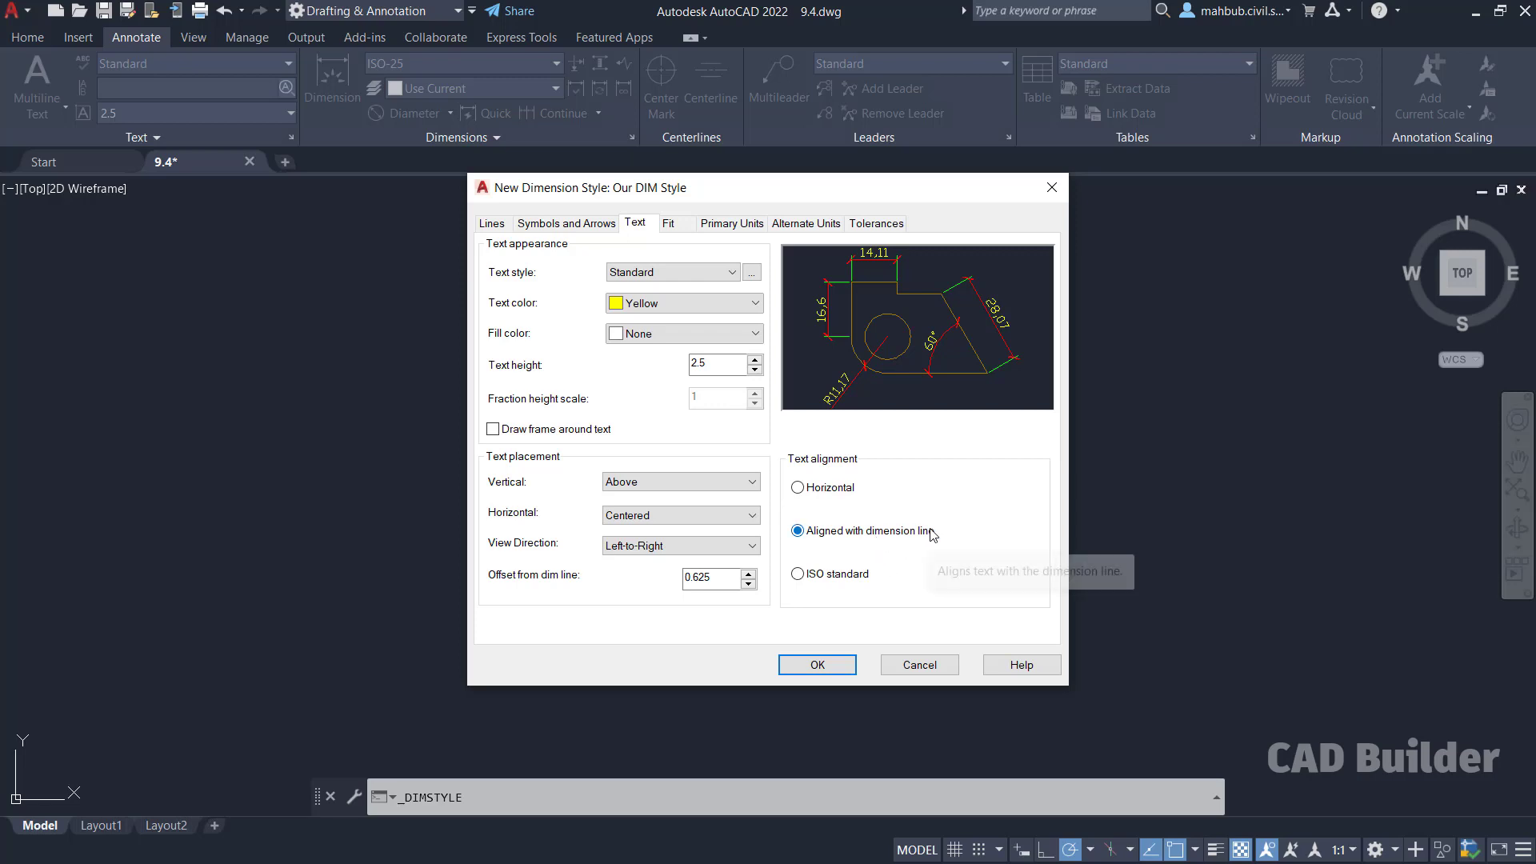
Step: Compare the Horizontal and ISO standard text alignments in the preview and set the alignment to Horizontal
{"action": "left_click", "coordinate": [835, 491]}
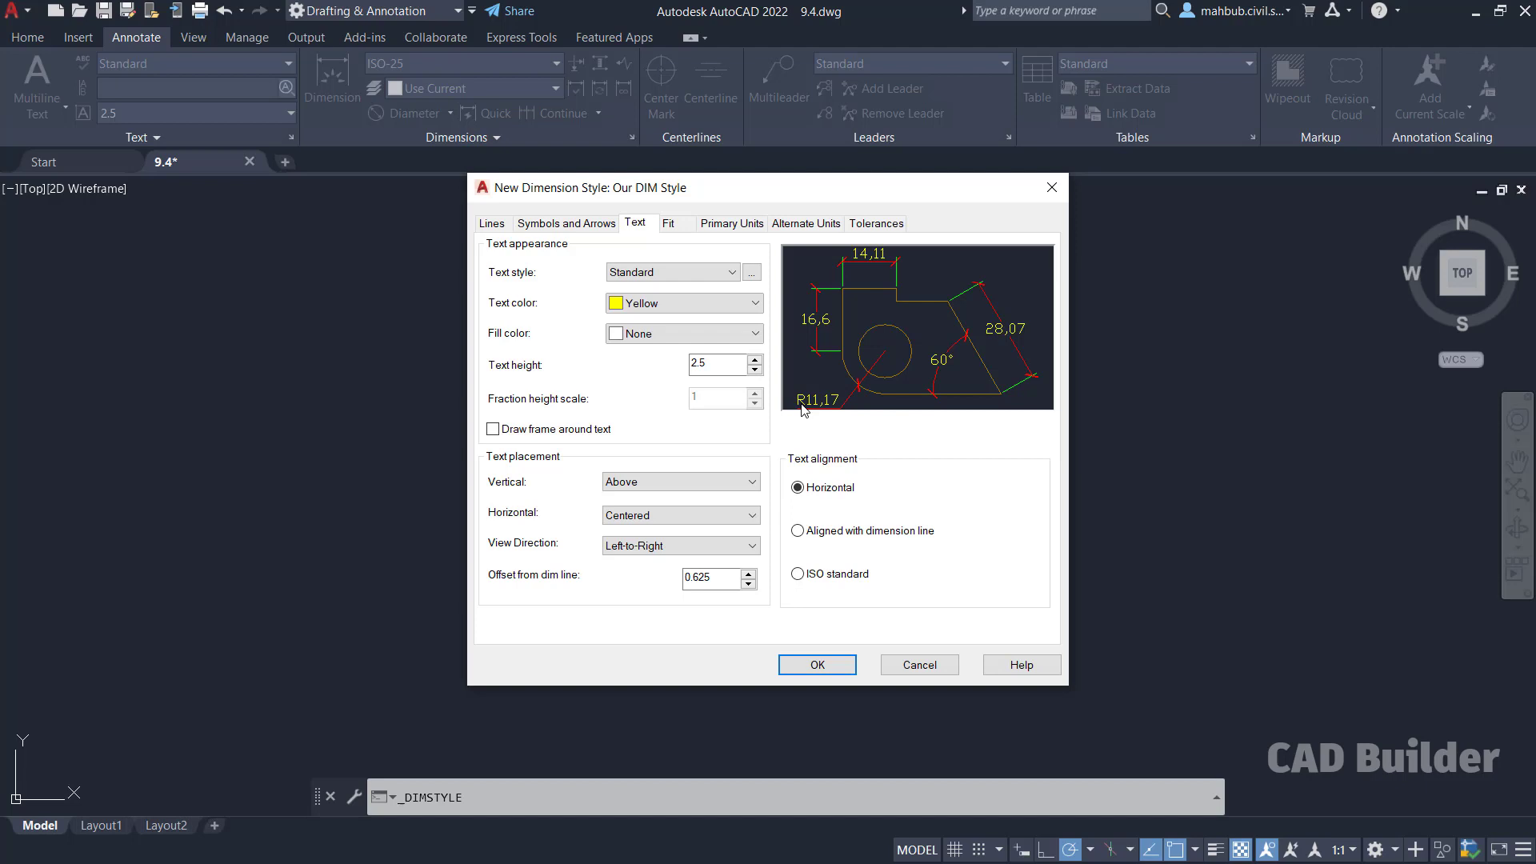
{"action": "left_click", "coordinate": [803, 576]}
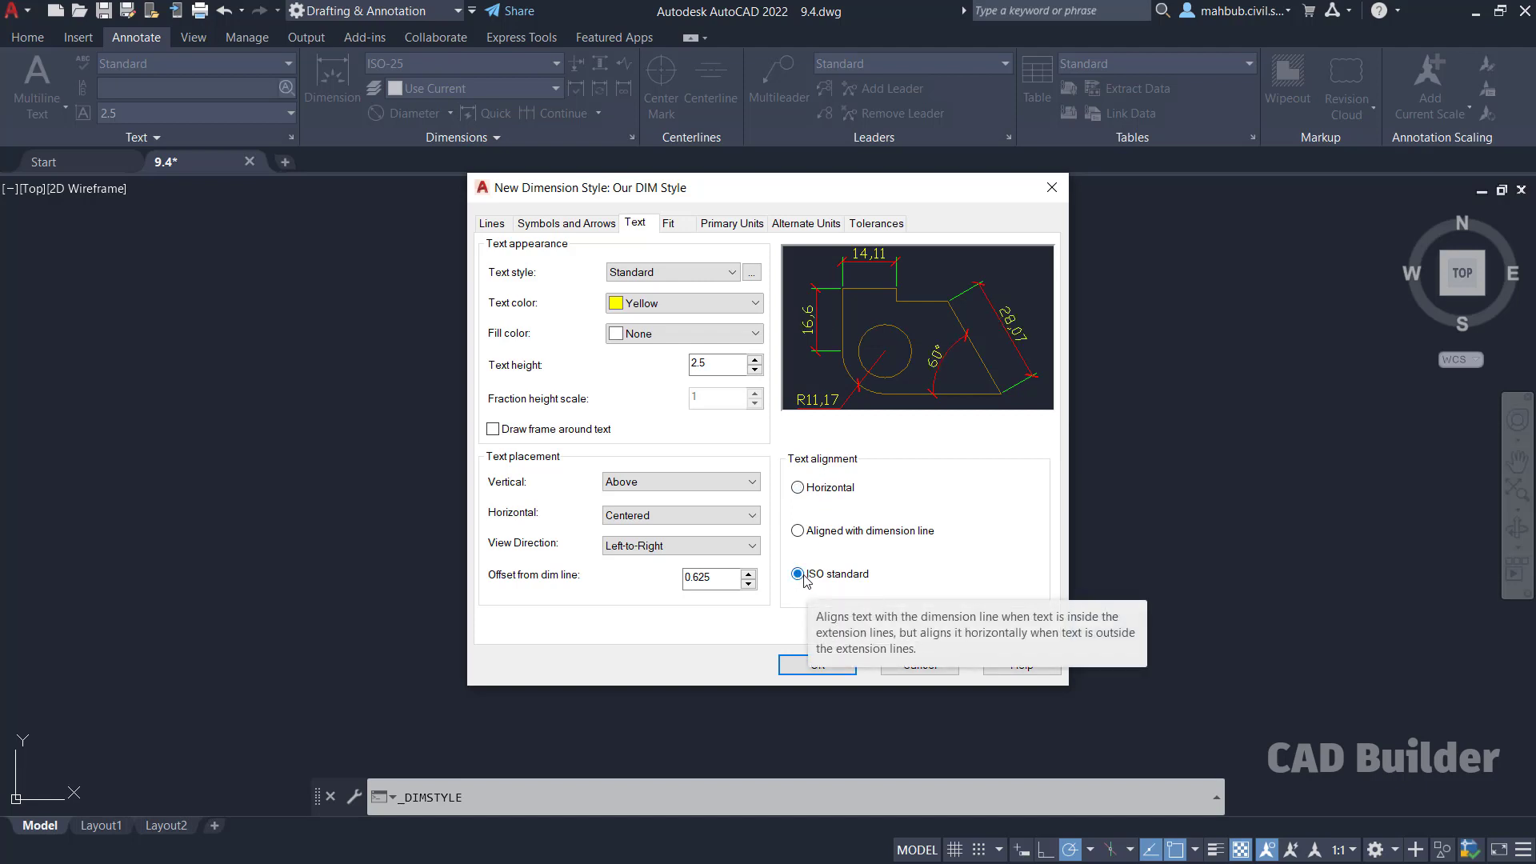
{"action": "left_click", "coordinate": [799, 488]}
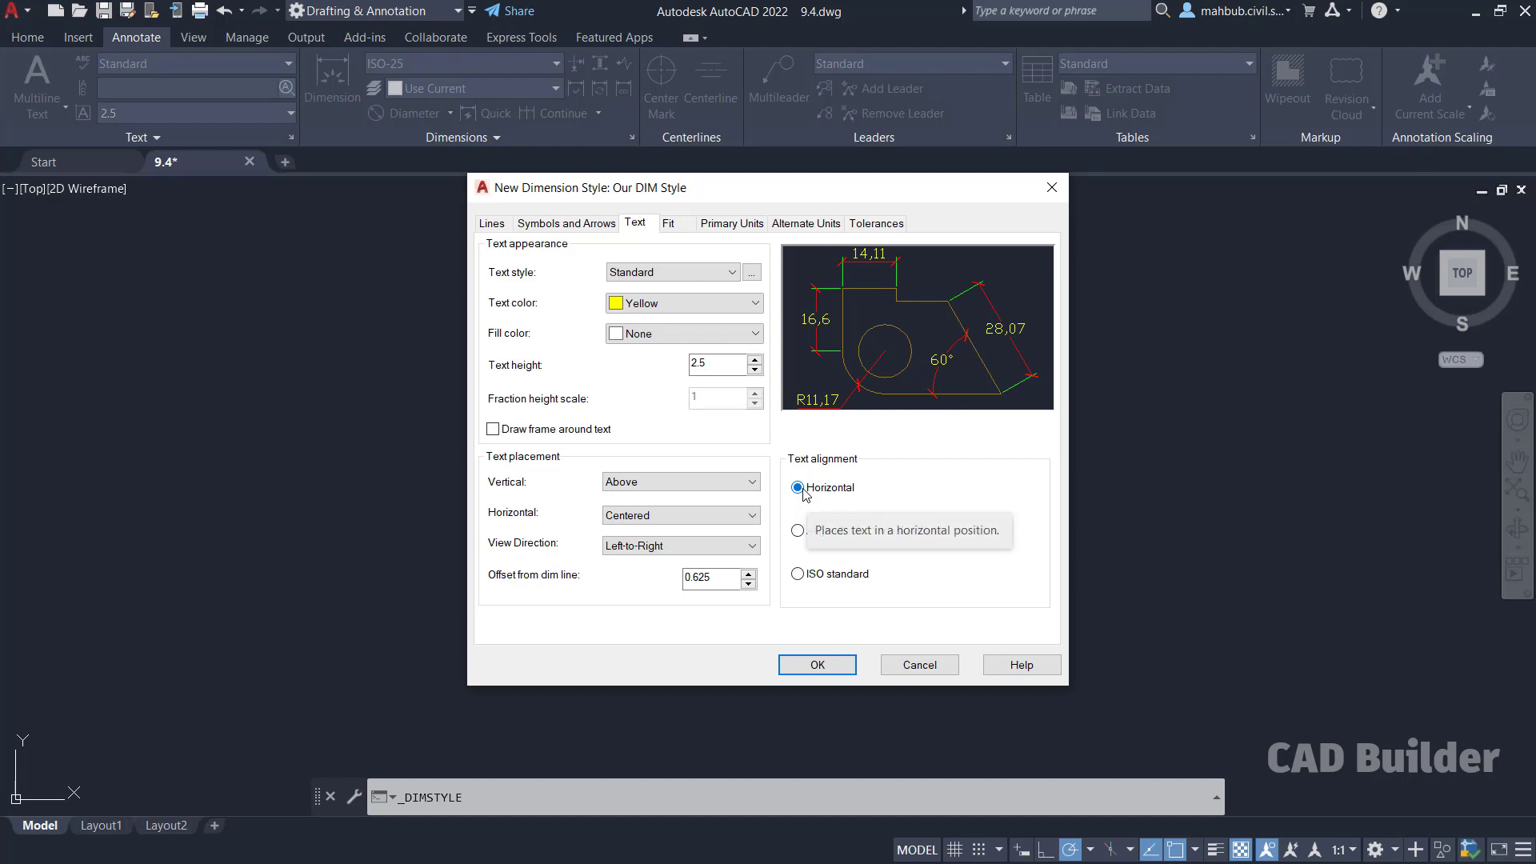
Step: Try the Arrows fit option, then restore Either text or arrows (best fit)
{"action": "left_click", "coordinate": [673, 230]}
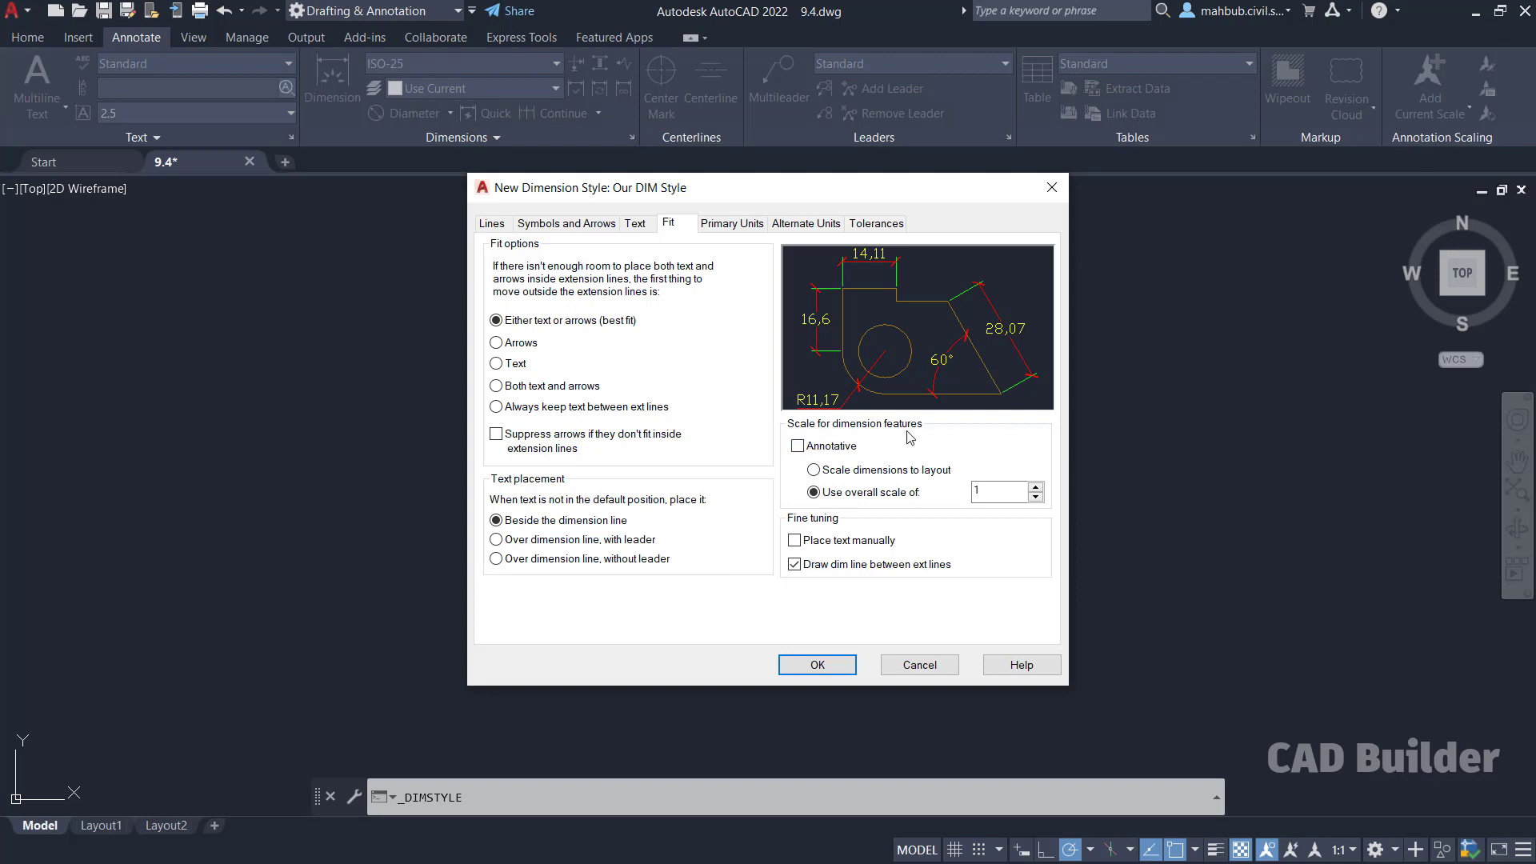
{"action": "left_click", "coordinate": [496, 363]}
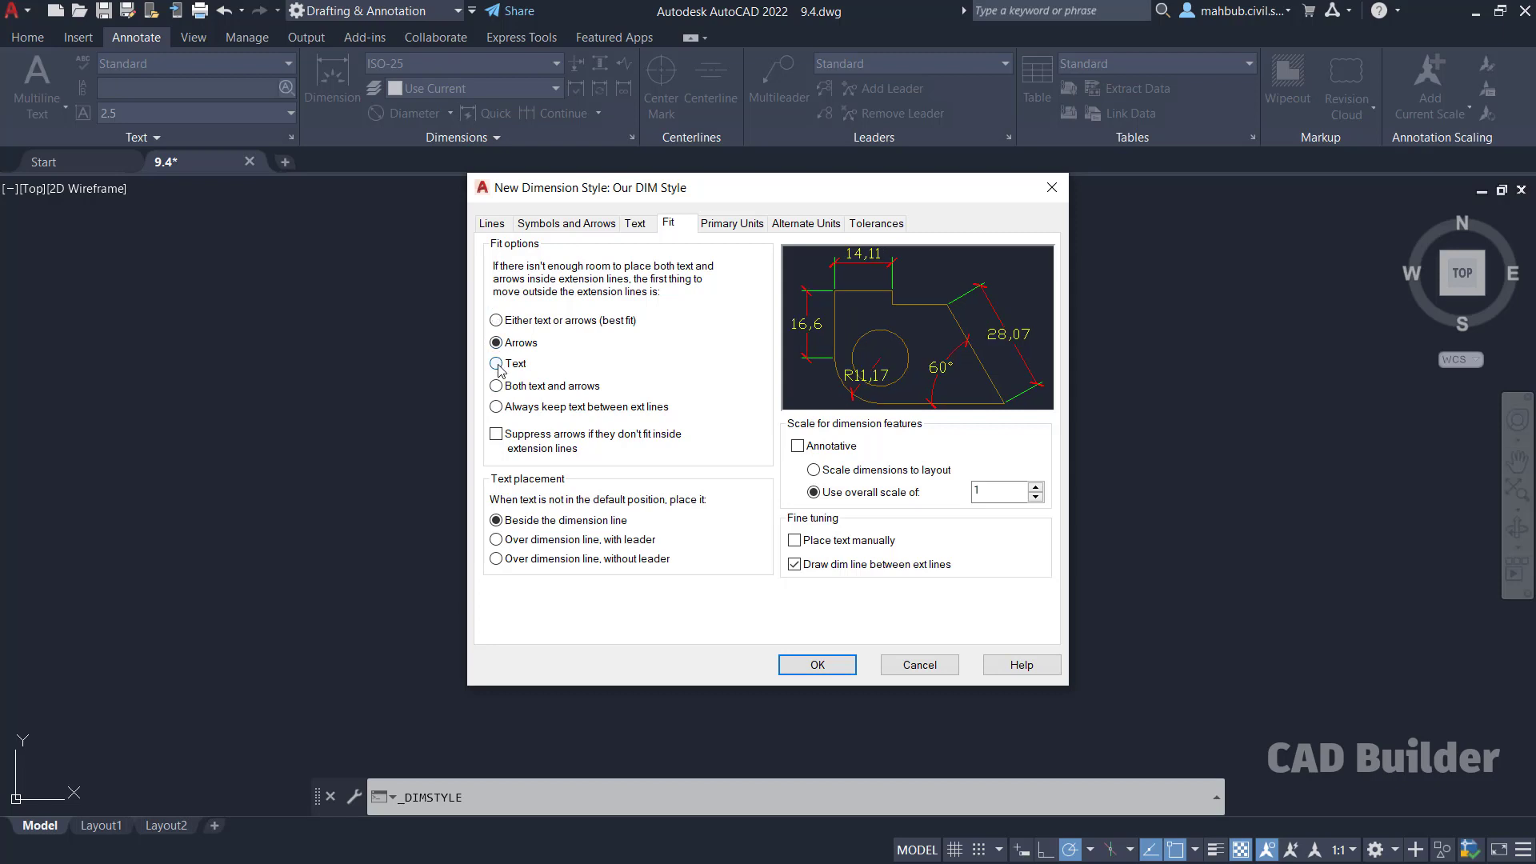
{"action": "left_click", "coordinate": [497, 320]}
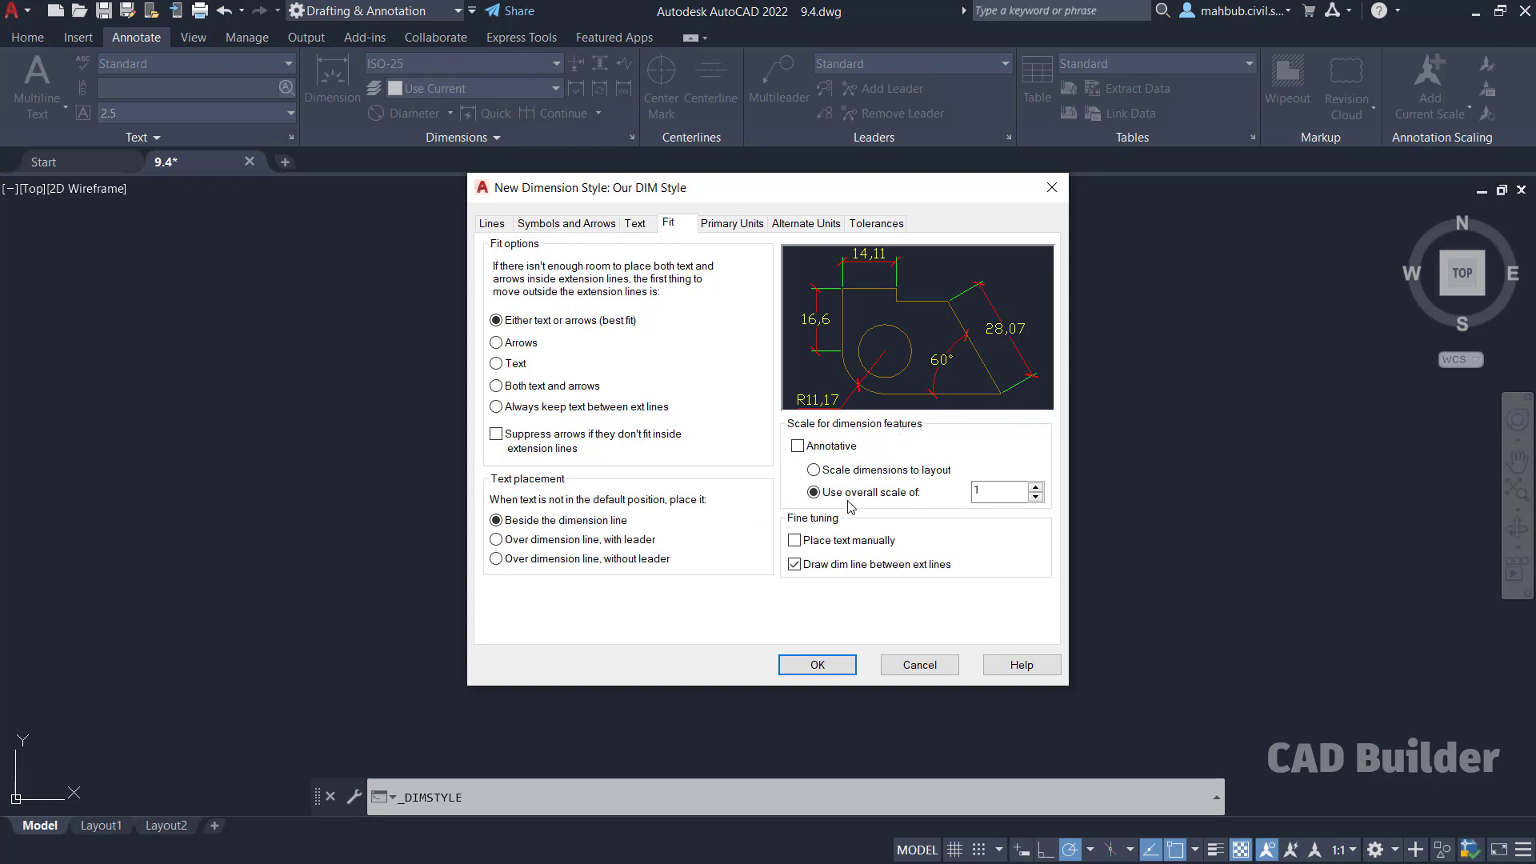
Step: Try the Annotative scale option for the dimension features, then restore the overall scale of 1
{"action": "left_click", "coordinate": [977, 493]}
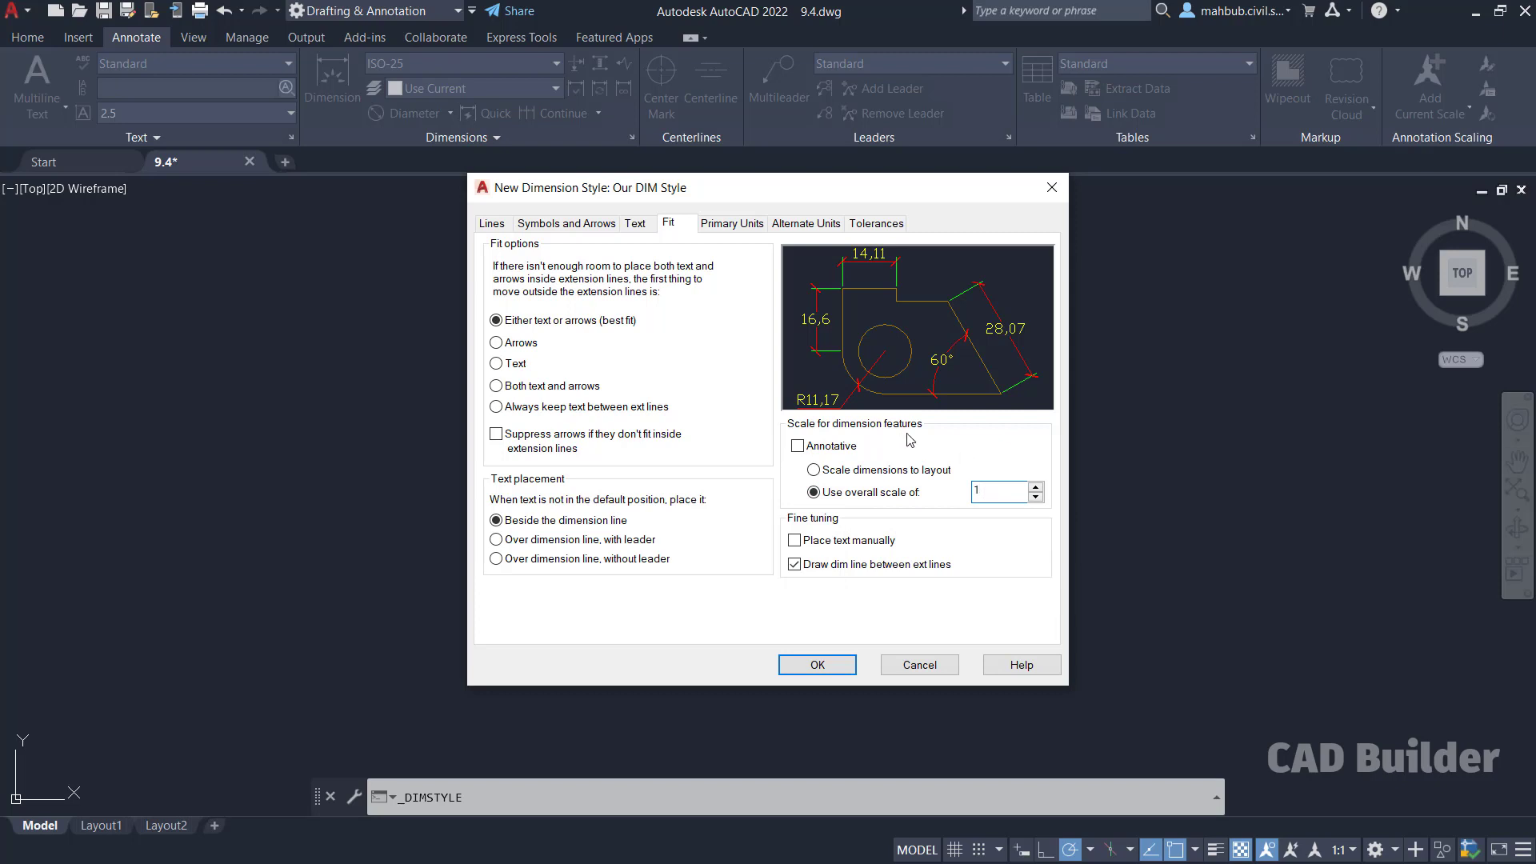
{"action": "left_click", "coordinate": [827, 453]}
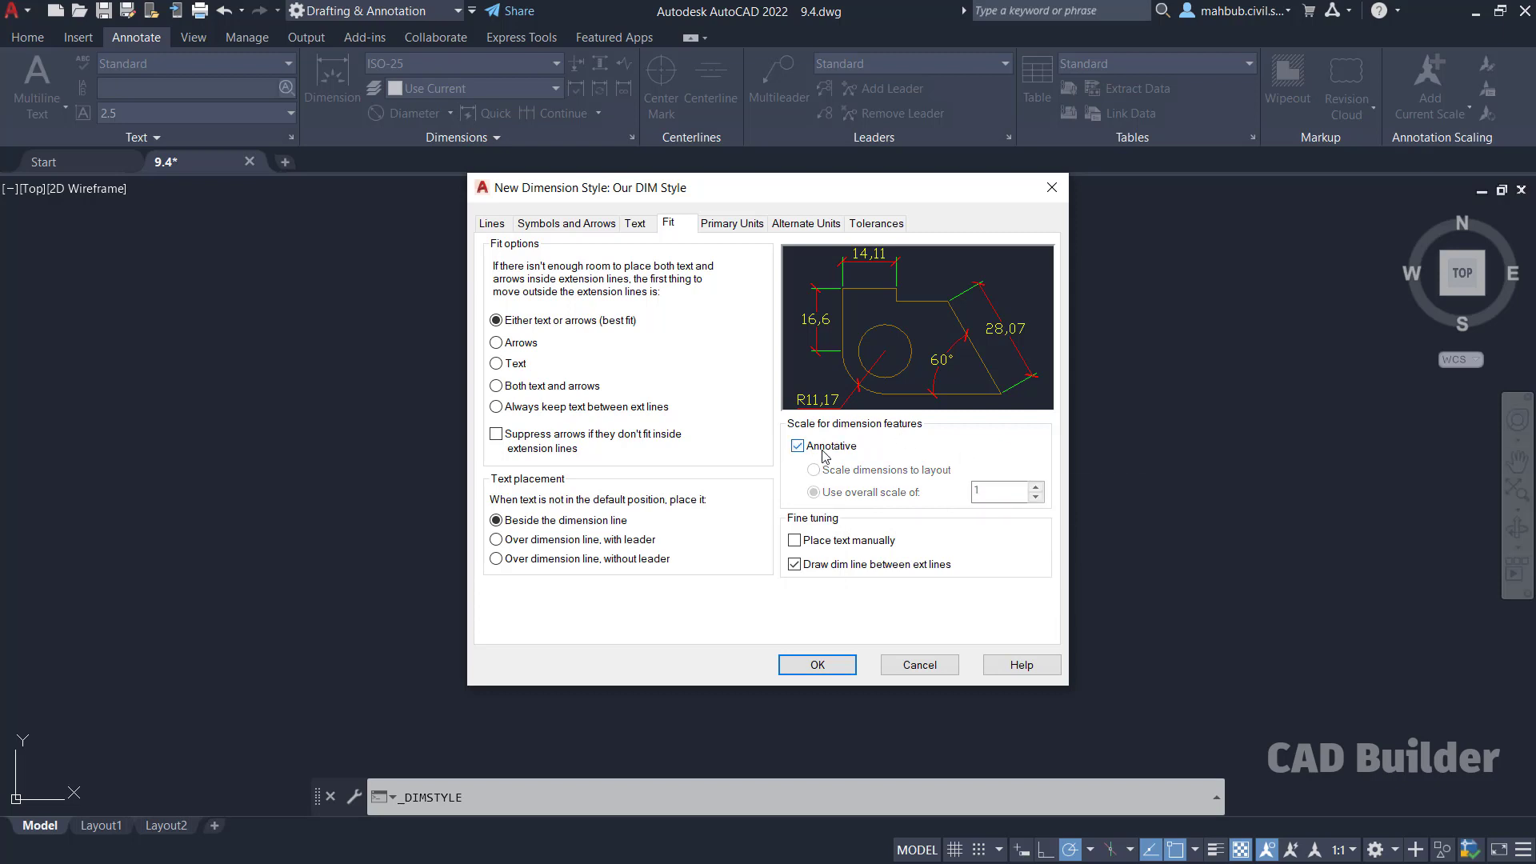
{"action": "left_click", "coordinate": [862, 454]}
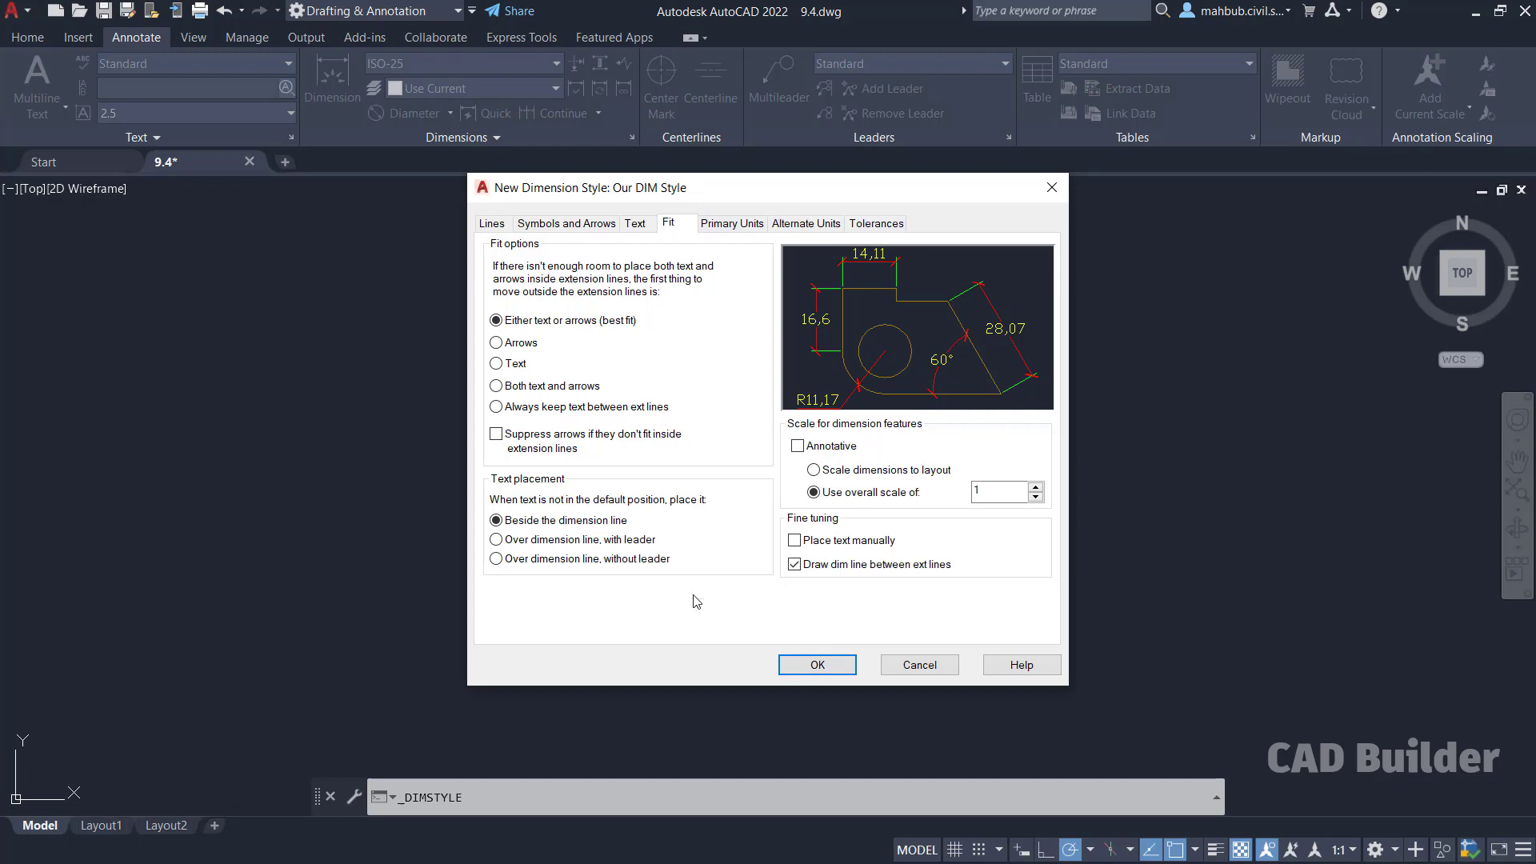
Step: Save the Our DIM Style settings, close the style manager and choose Our DIM Style as the current dimension style
{"action": "left_click", "coordinate": [823, 666]}
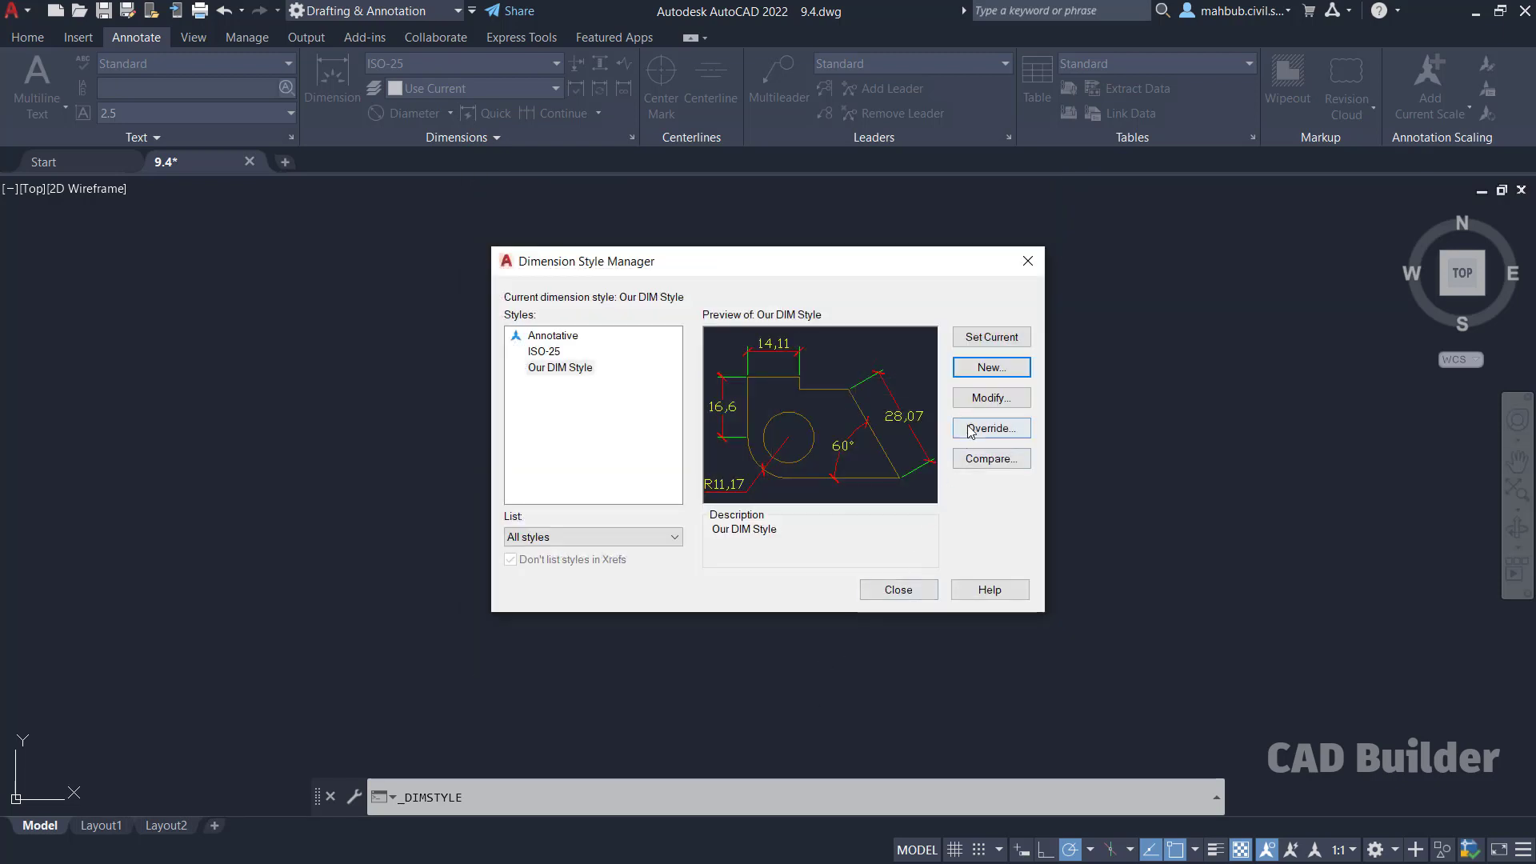
{"action": "left_click", "coordinate": [924, 588]}
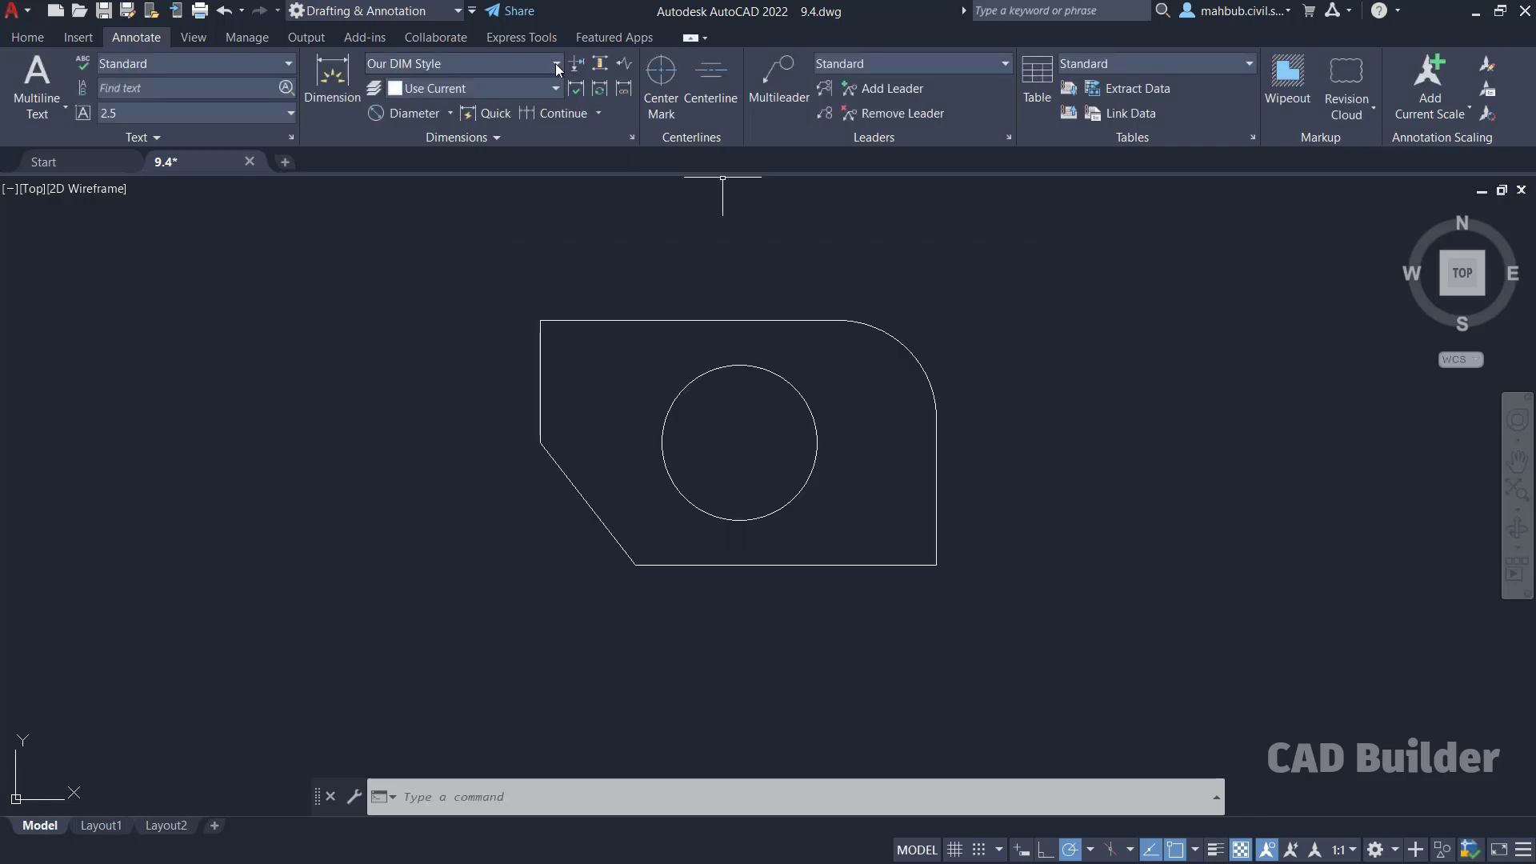
{"action": "left_click", "coordinate": [556, 63]}
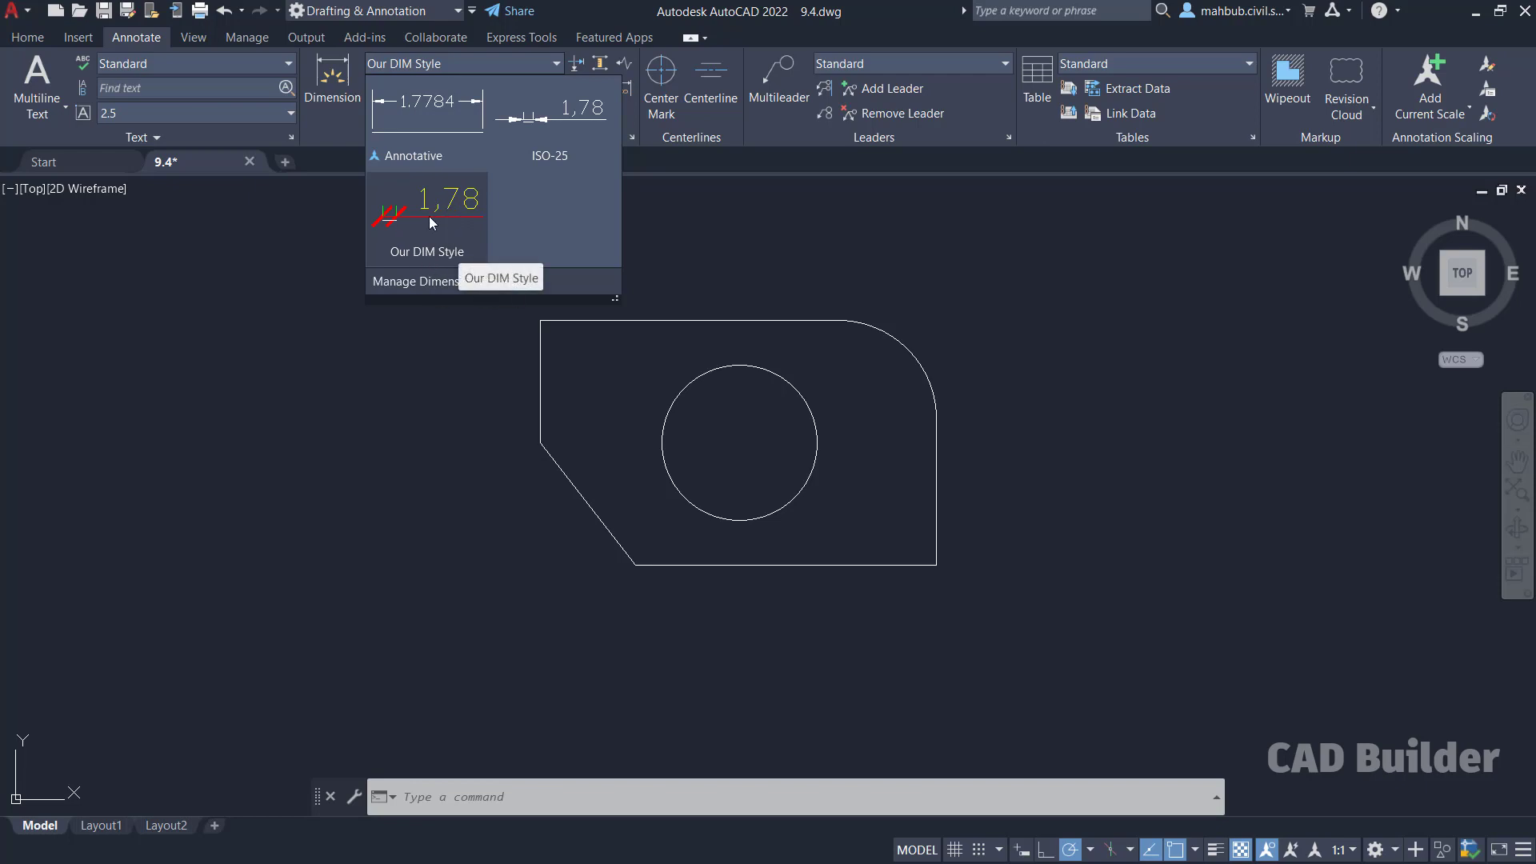
{"action": "left_click", "coordinate": [702, 168]}
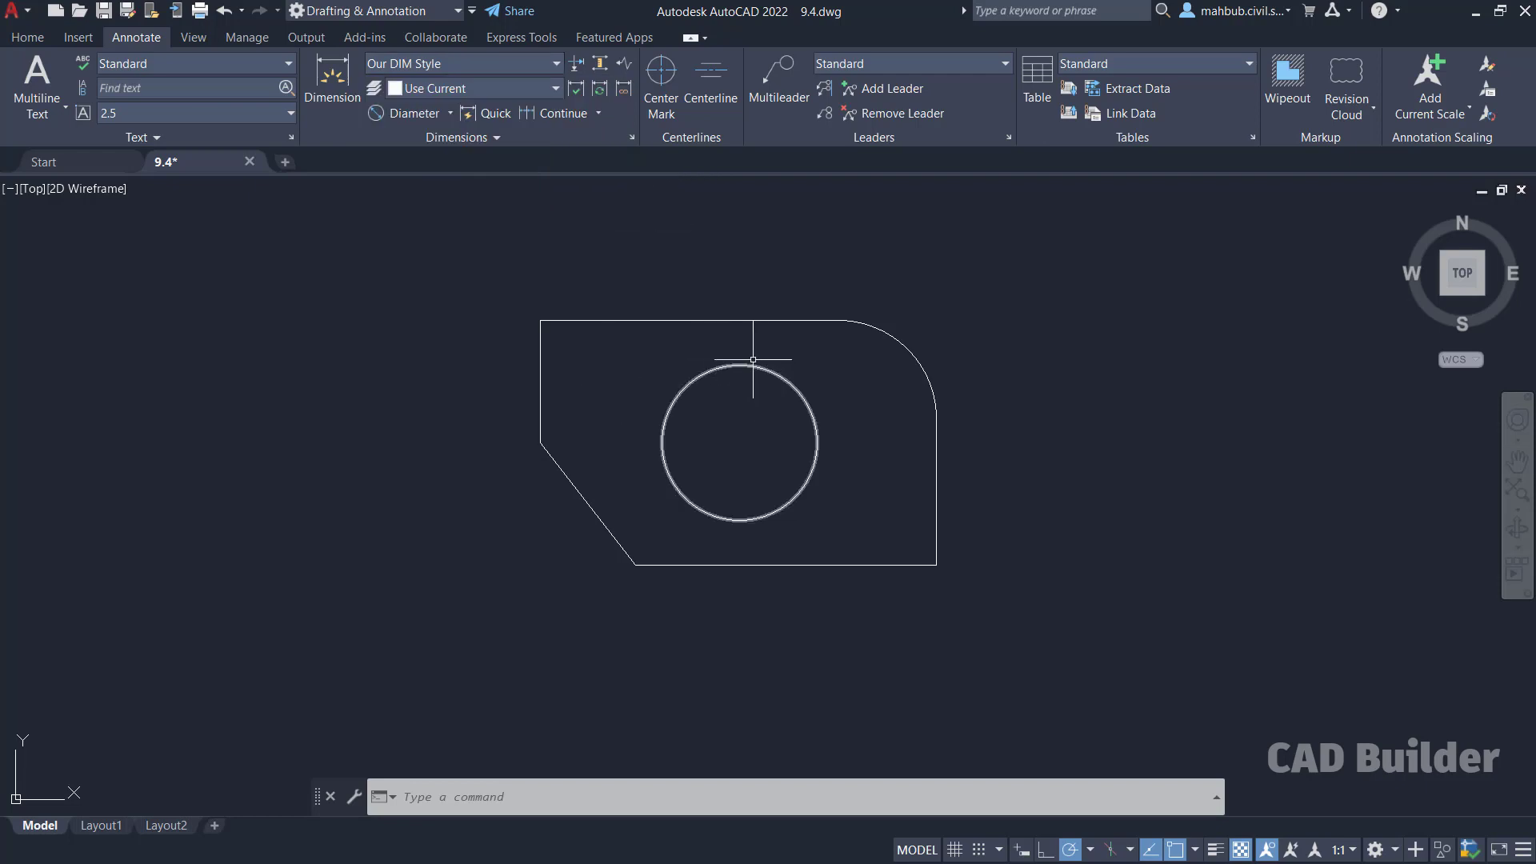
{"action": "left_click", "coordinate": [470, 60]}
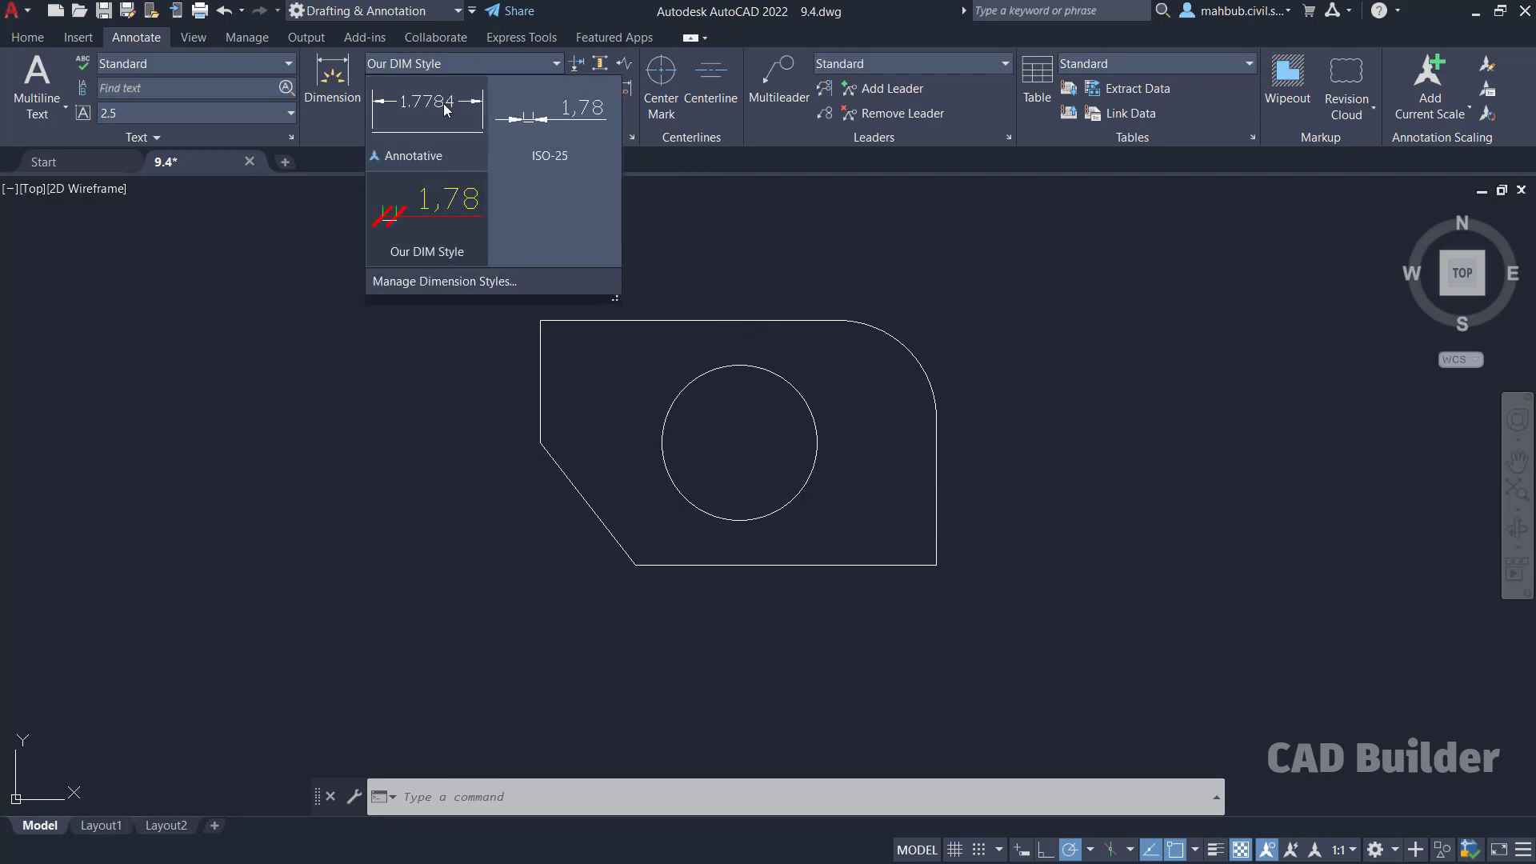
{"action": "left_click", "coordinate": [433, 229]}
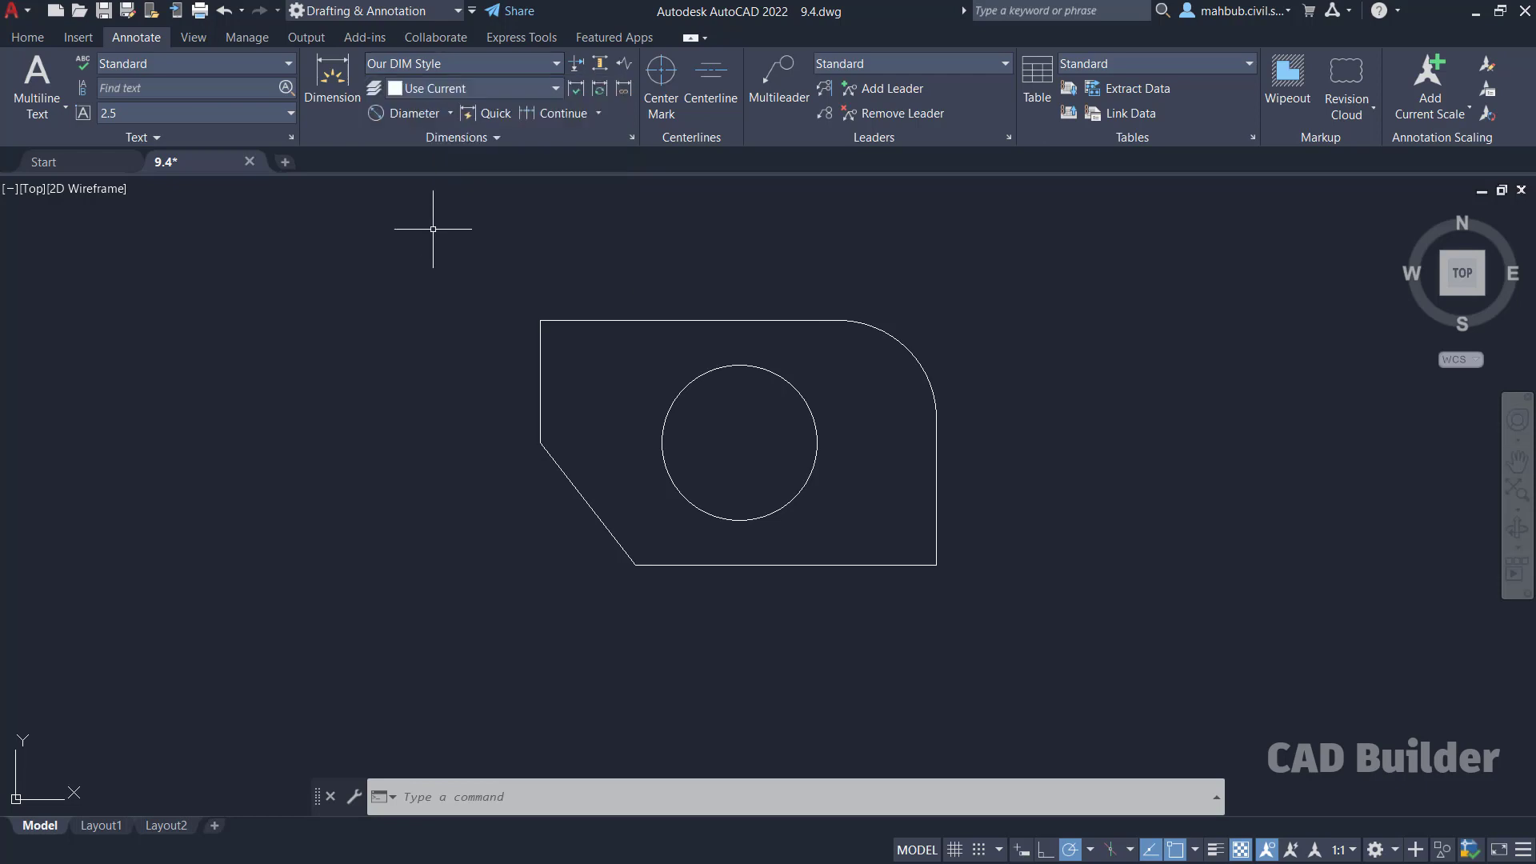
Step: Add a linear dimension above the straight top edge of the profile, from its corner to the start of the arc
{"action": "left_click", "coordinate": [451, 113]}
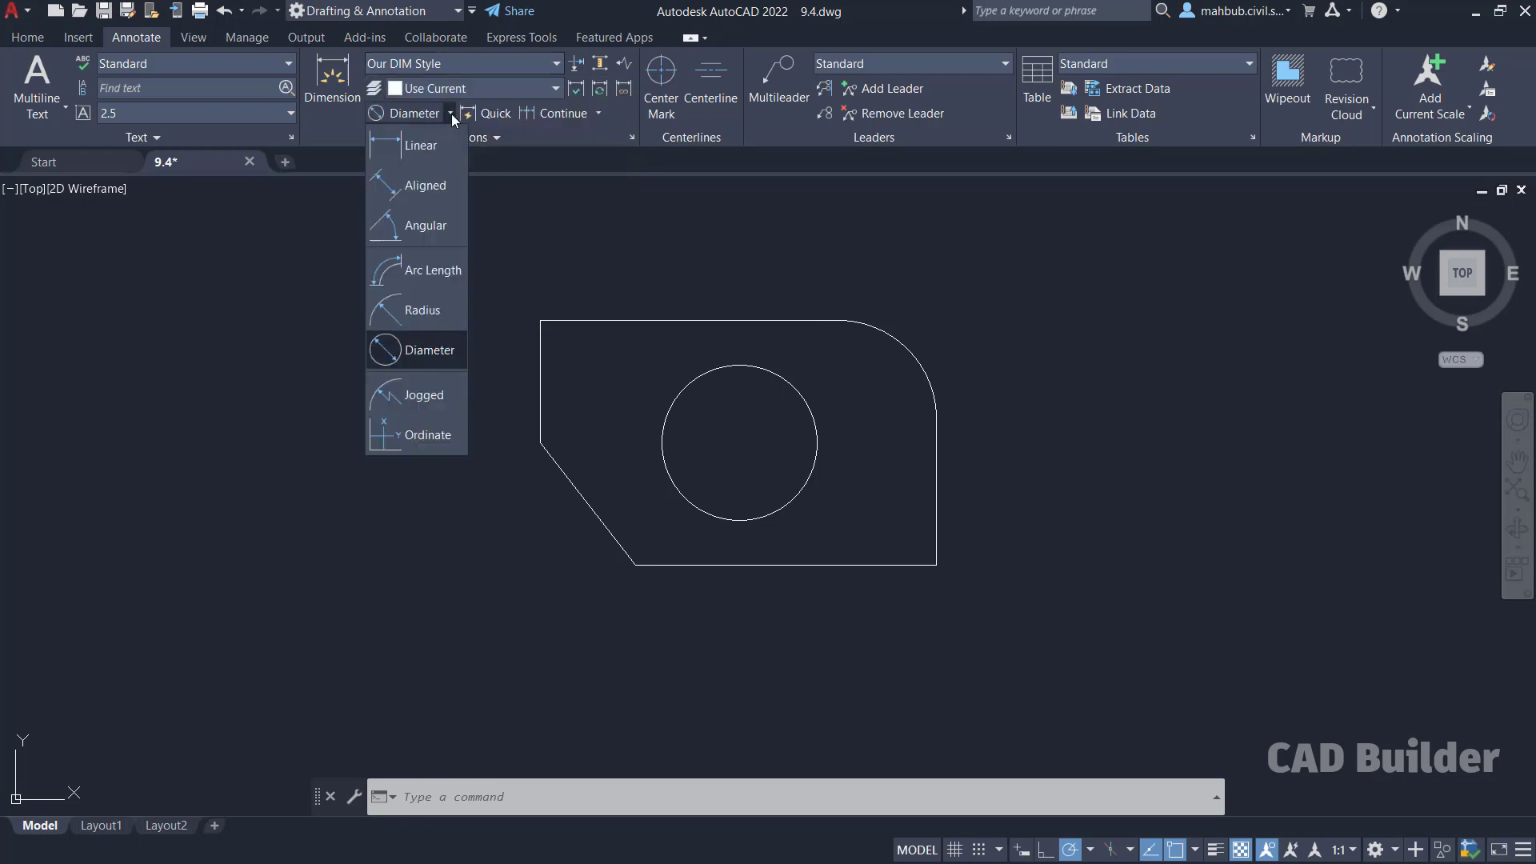
{"action": "left_click", "coordinate": [423, 146]}
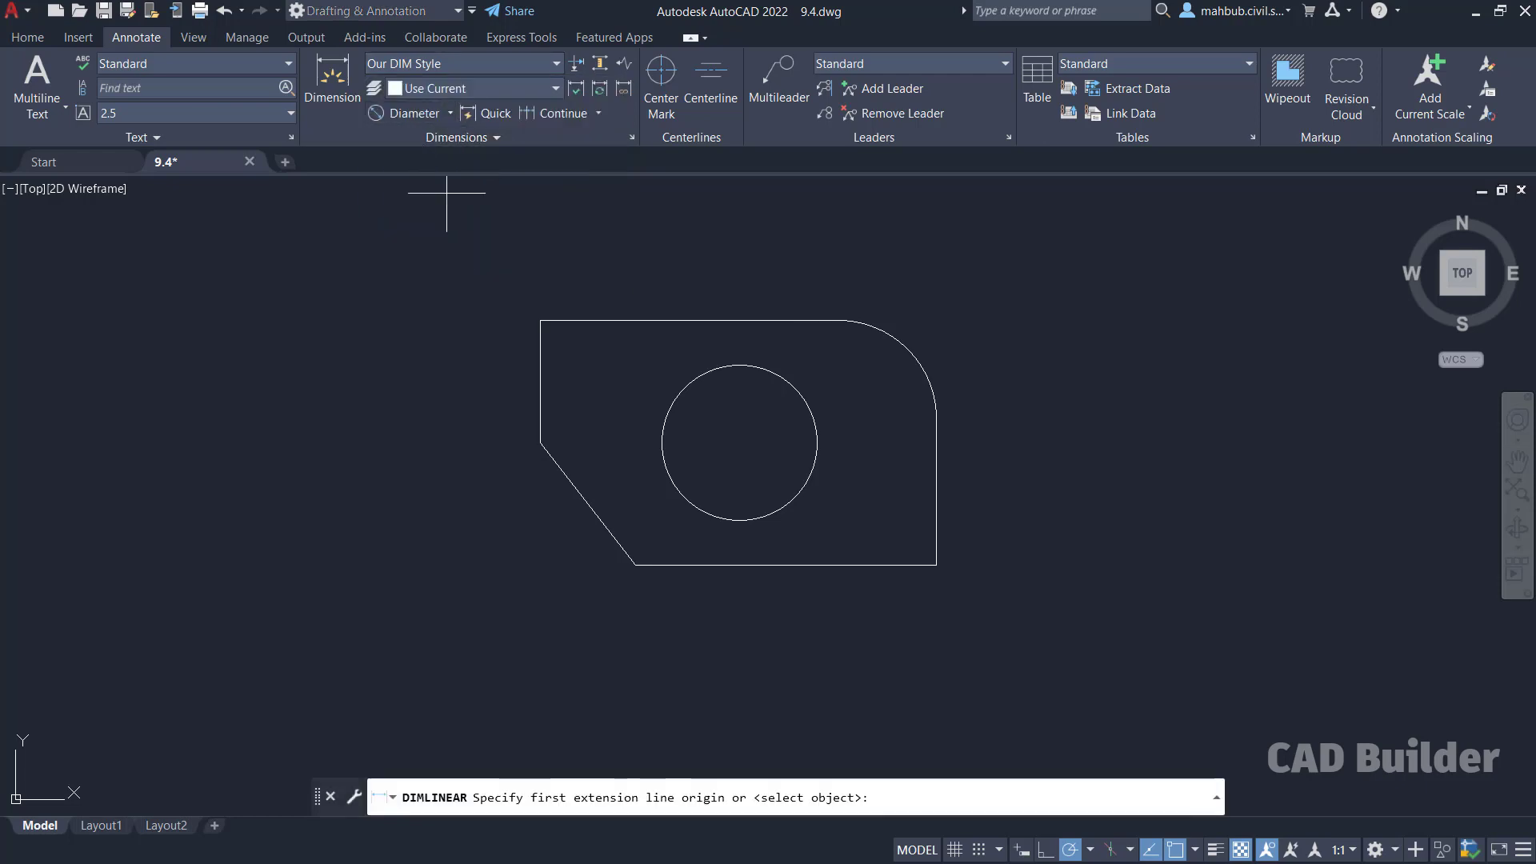
{"action": "left_click", "coordinate": [540, 320]}
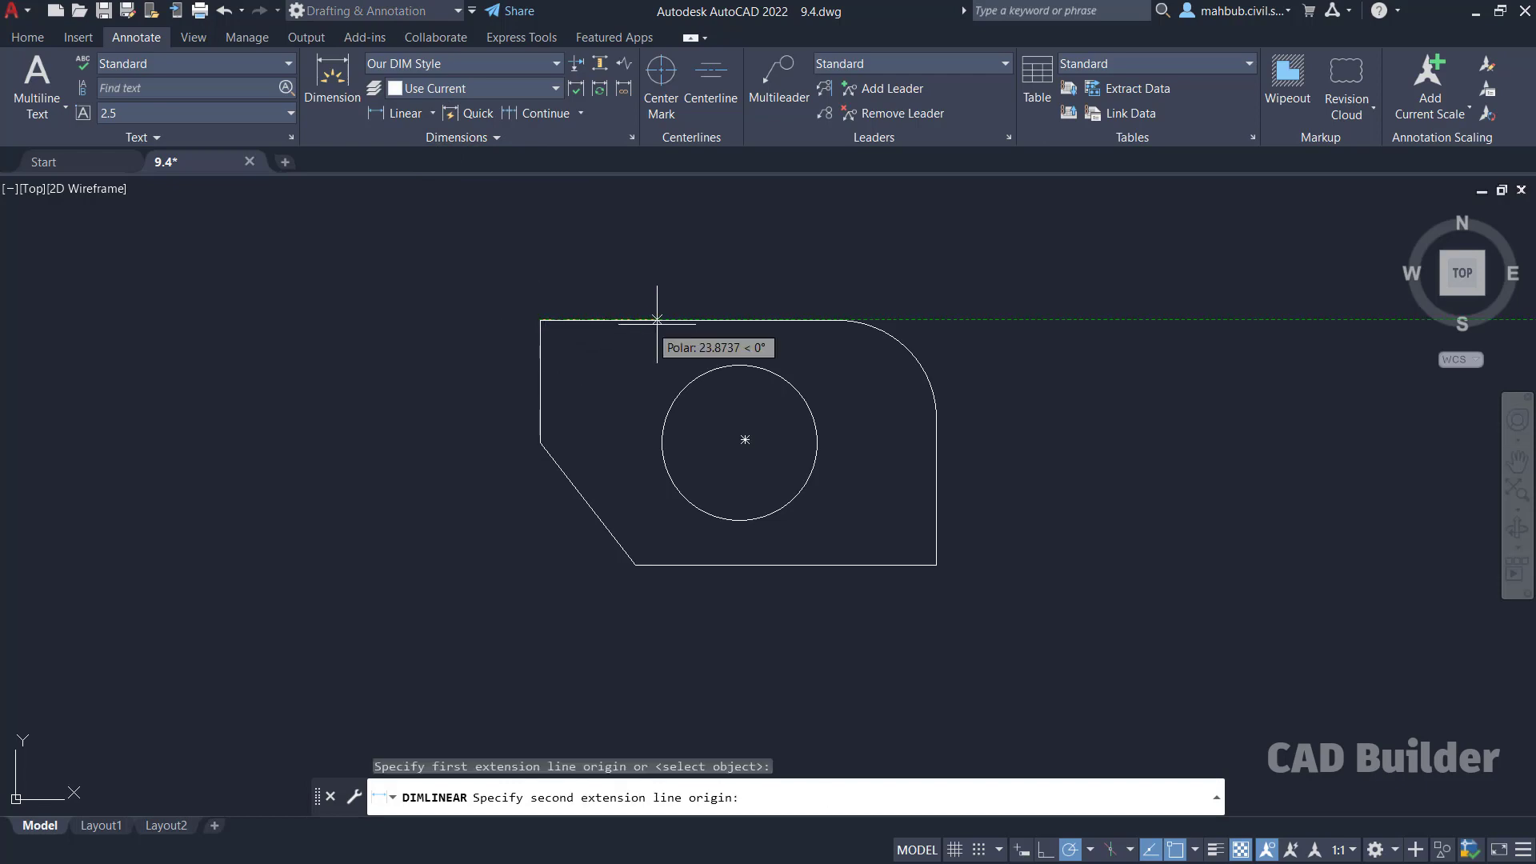
{"action": "left_click", "coordinate": [838, 320]}
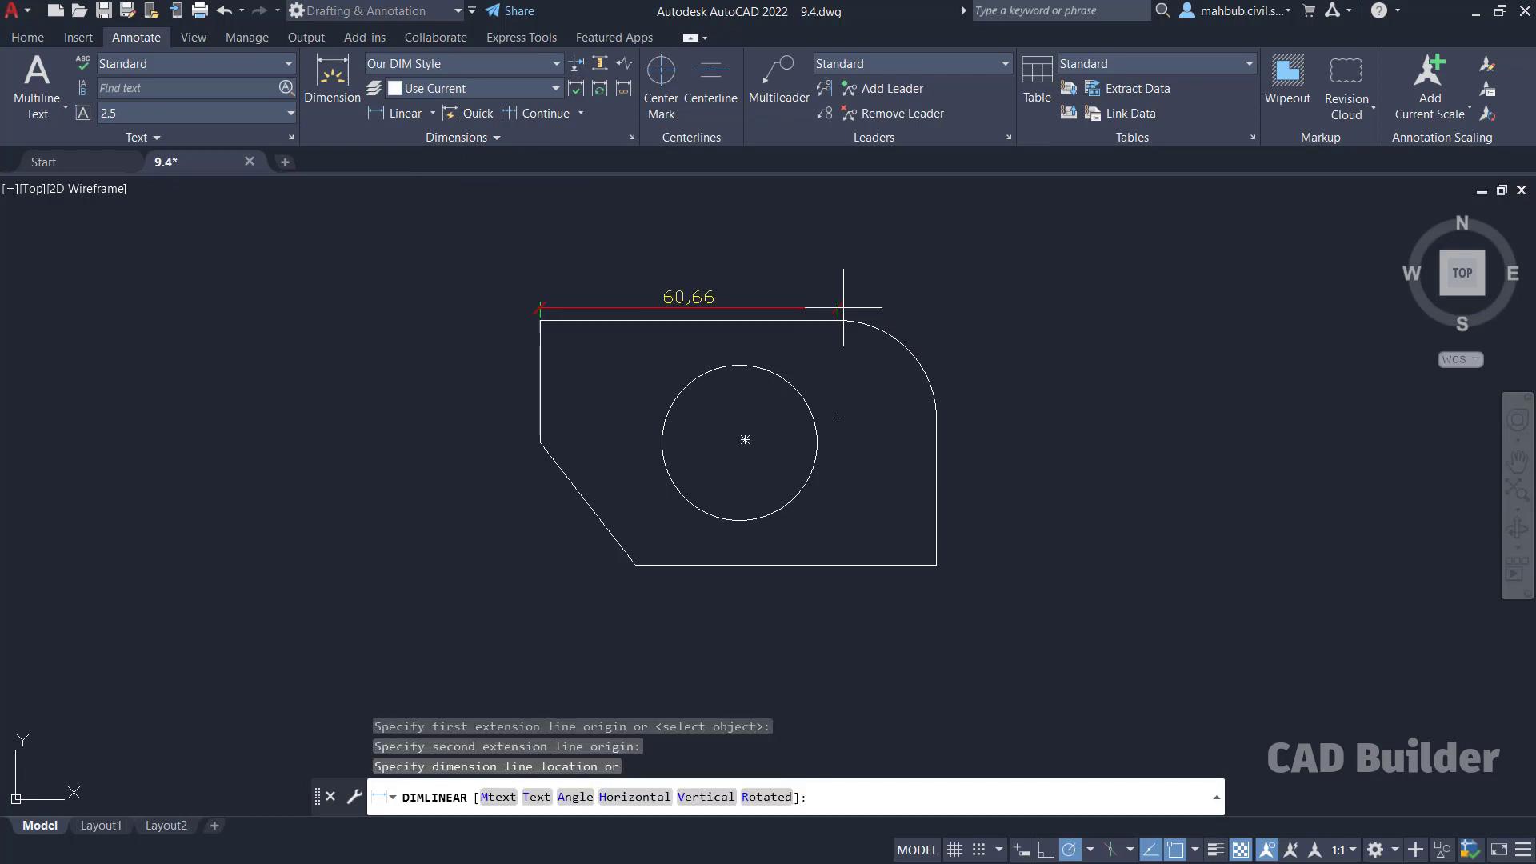
{"action": "left_click", "coordinate": [838, 265]}
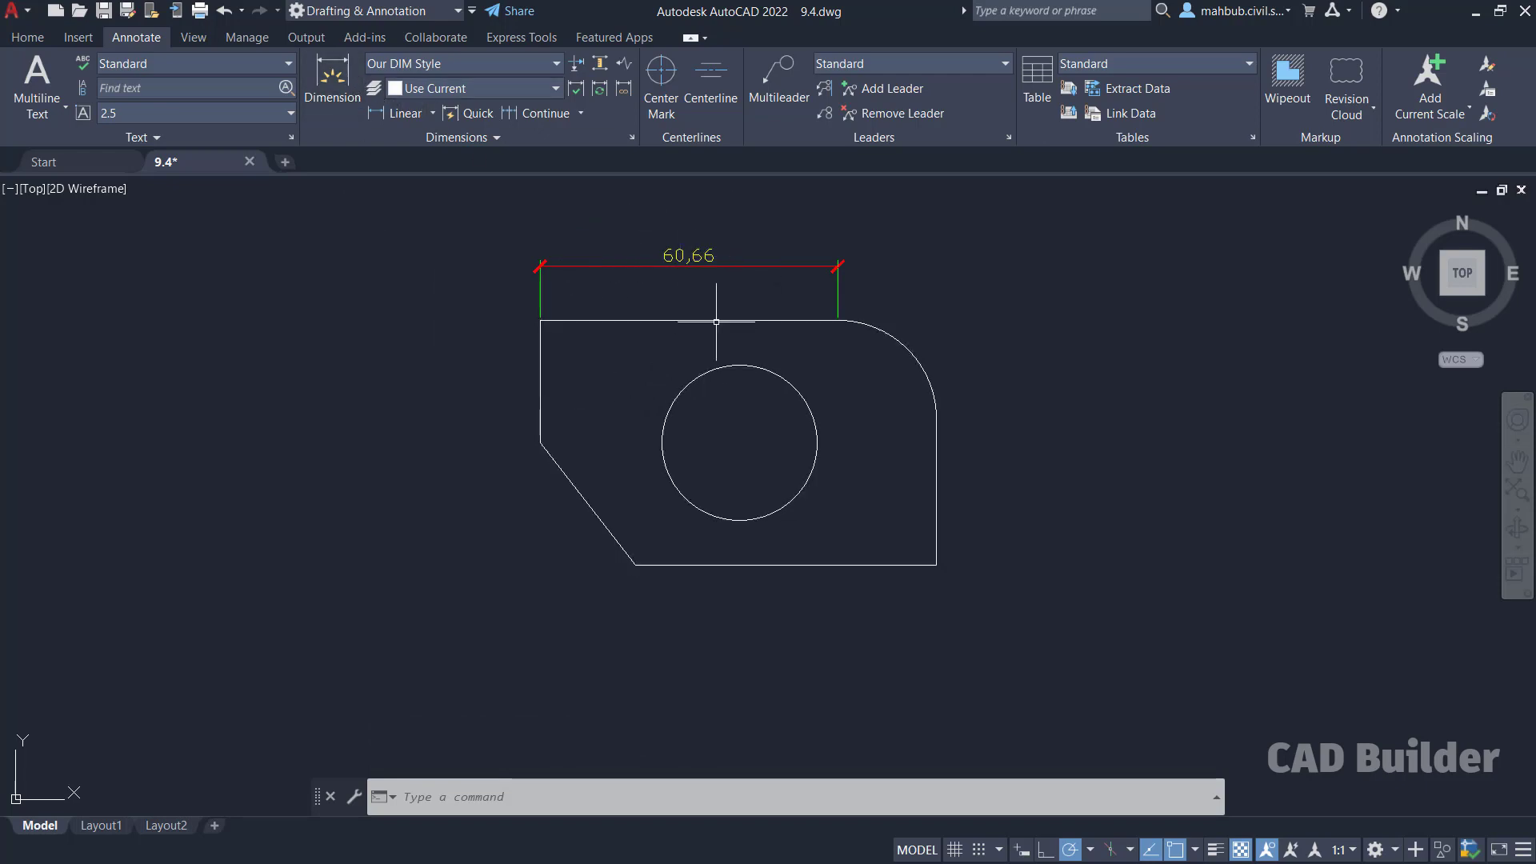
Step: Add an angular dimension inside the profile between the sloped edge and the bottom edge
{"action": "left_click", "coordinate": [436, 116]}
{"action": "left_click", "coordinate": [415, 215]}
{"action": "left_click", "coordinate": [616, 535]}
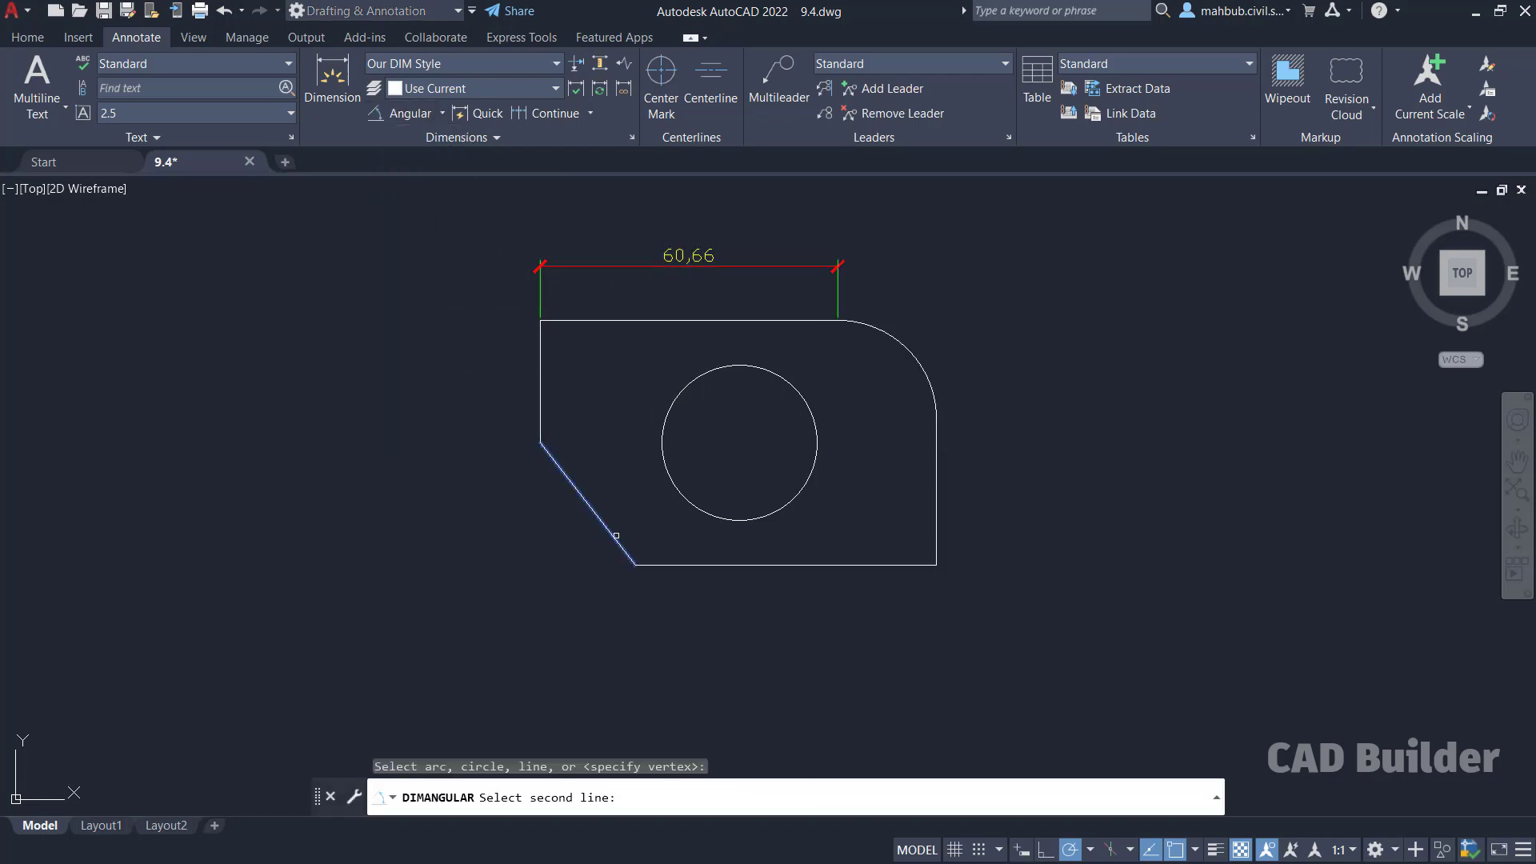
{"action": "left_click", "coordinate": [651, 564]}
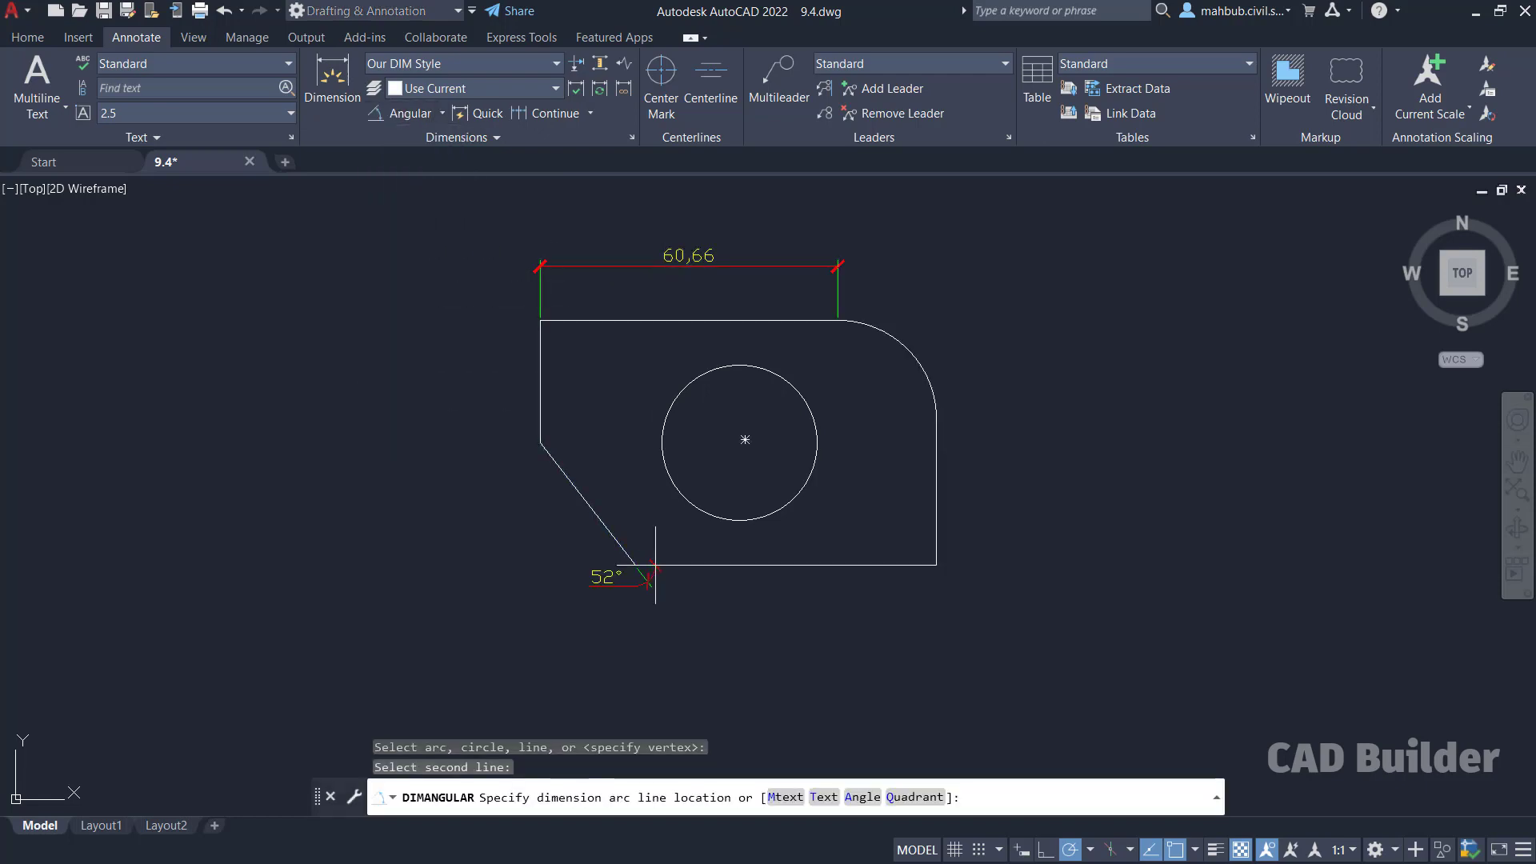
{"action": "left_click", "coordinate": [656, 518]}
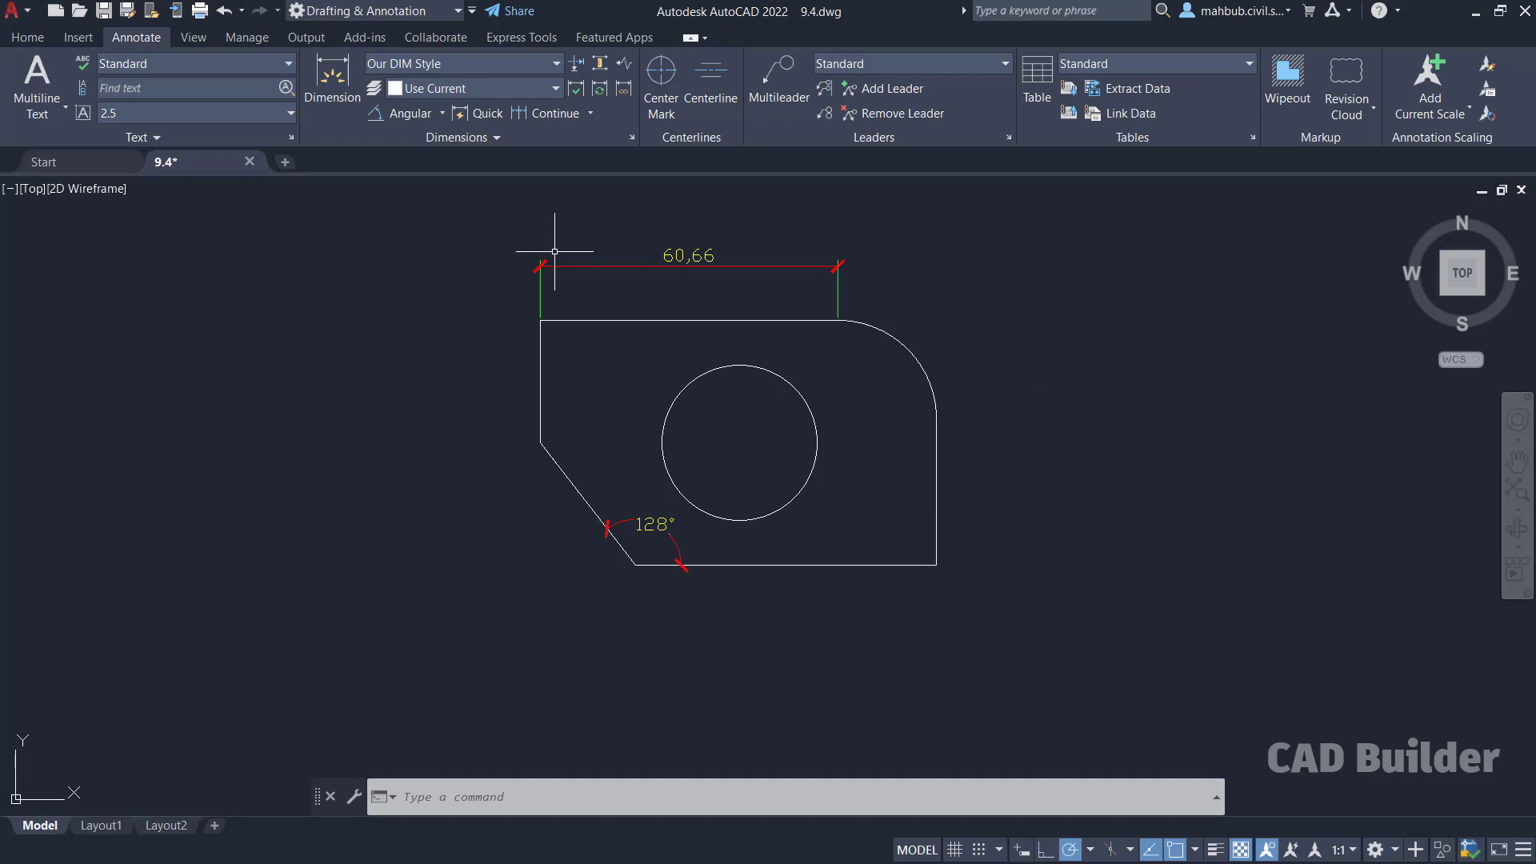
Step: Create a new dimension style named Our DIM Style 1 based on Our DIM Style and continue to its settings
{"action": "left_click", "coordinate": [545, 70]}
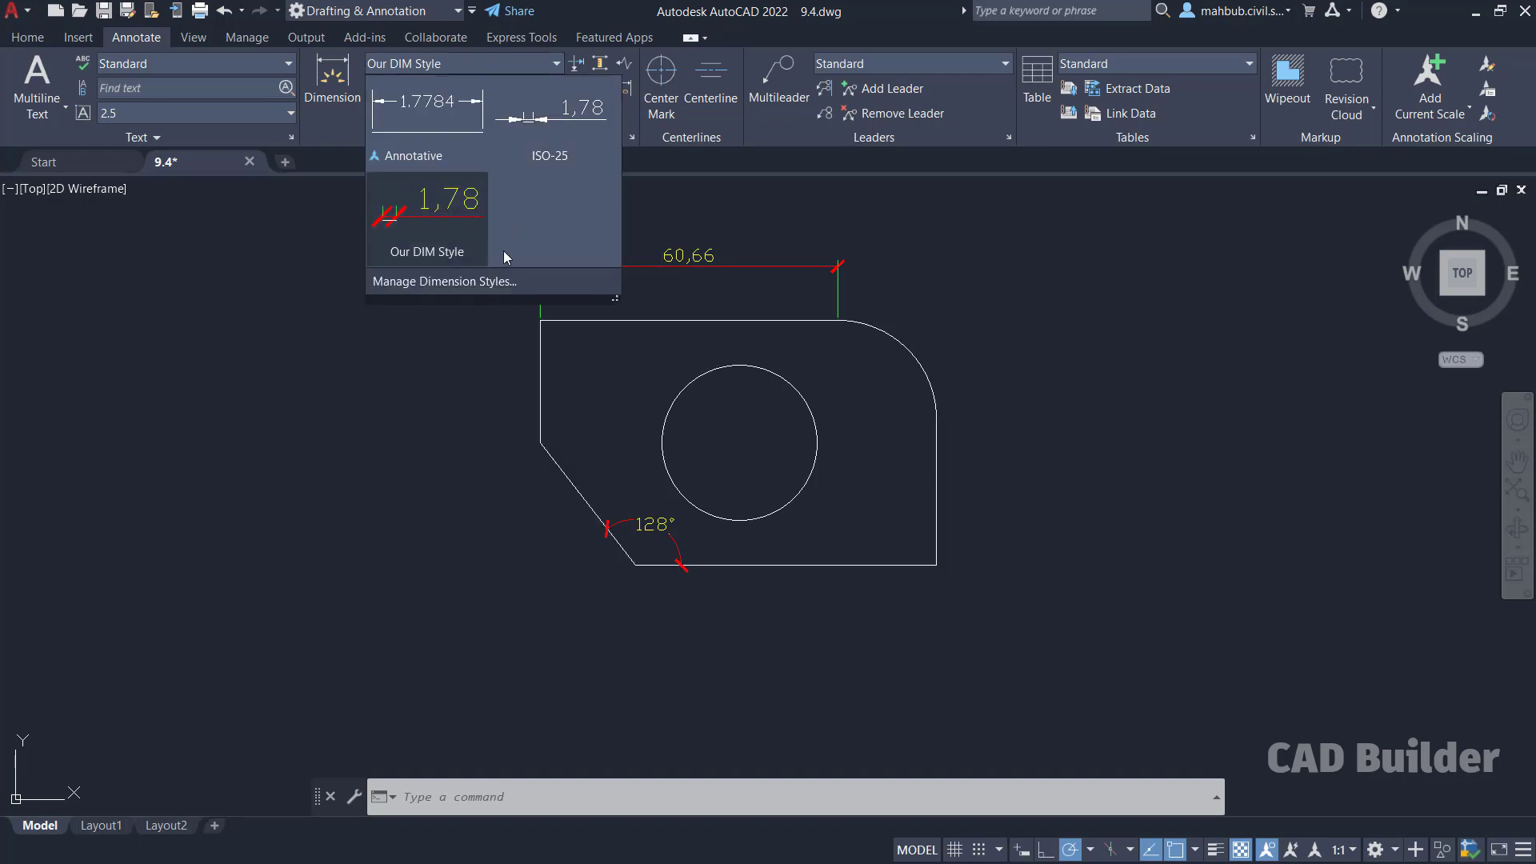
{"action": "left_click", "coordinate": [442, 281]}
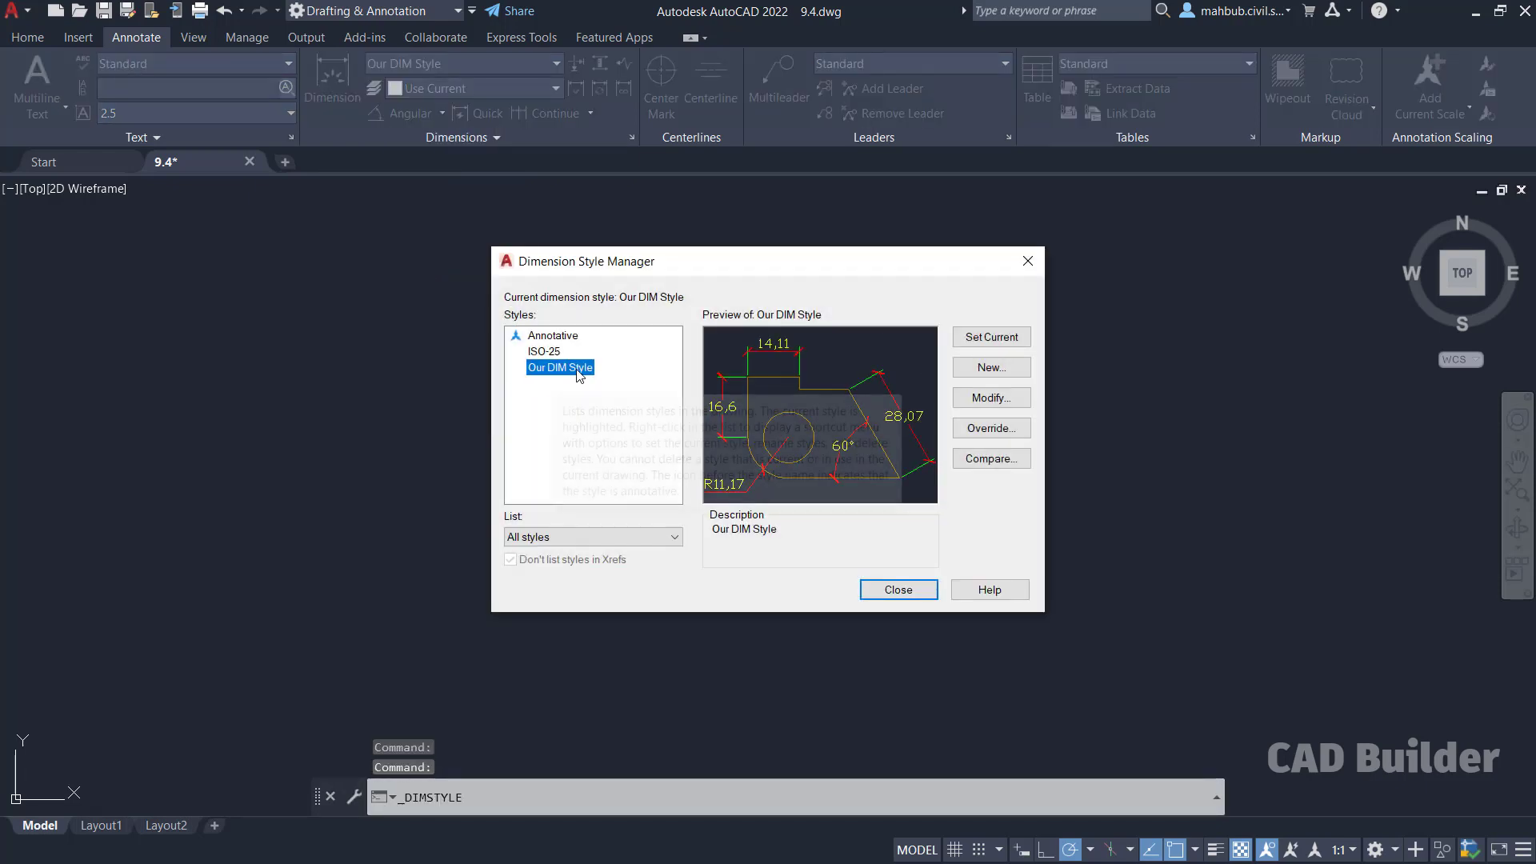
{"action": "left_click", "coordinate": [991, 367]}
{"action": "left_click", "coordinate": [618, 388]}
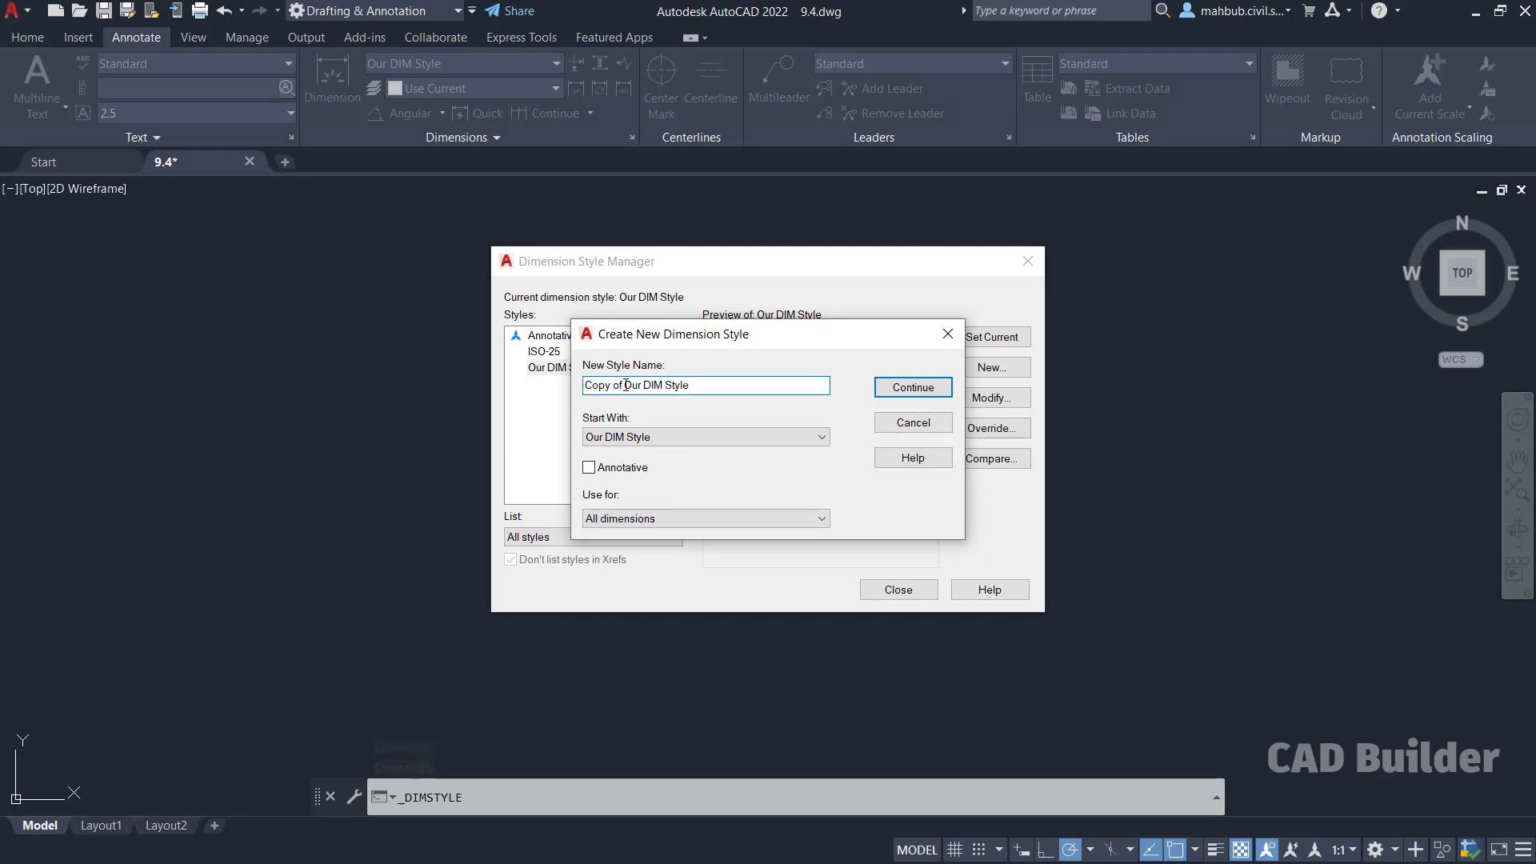
{"action": "left_click_drag", "start_coordinate": [624, 387], "coordinate": [564, 390]}
{"action": "key", "text": "BackSpace"}
{"action": "left_click", "coordinate": [889, 389]}
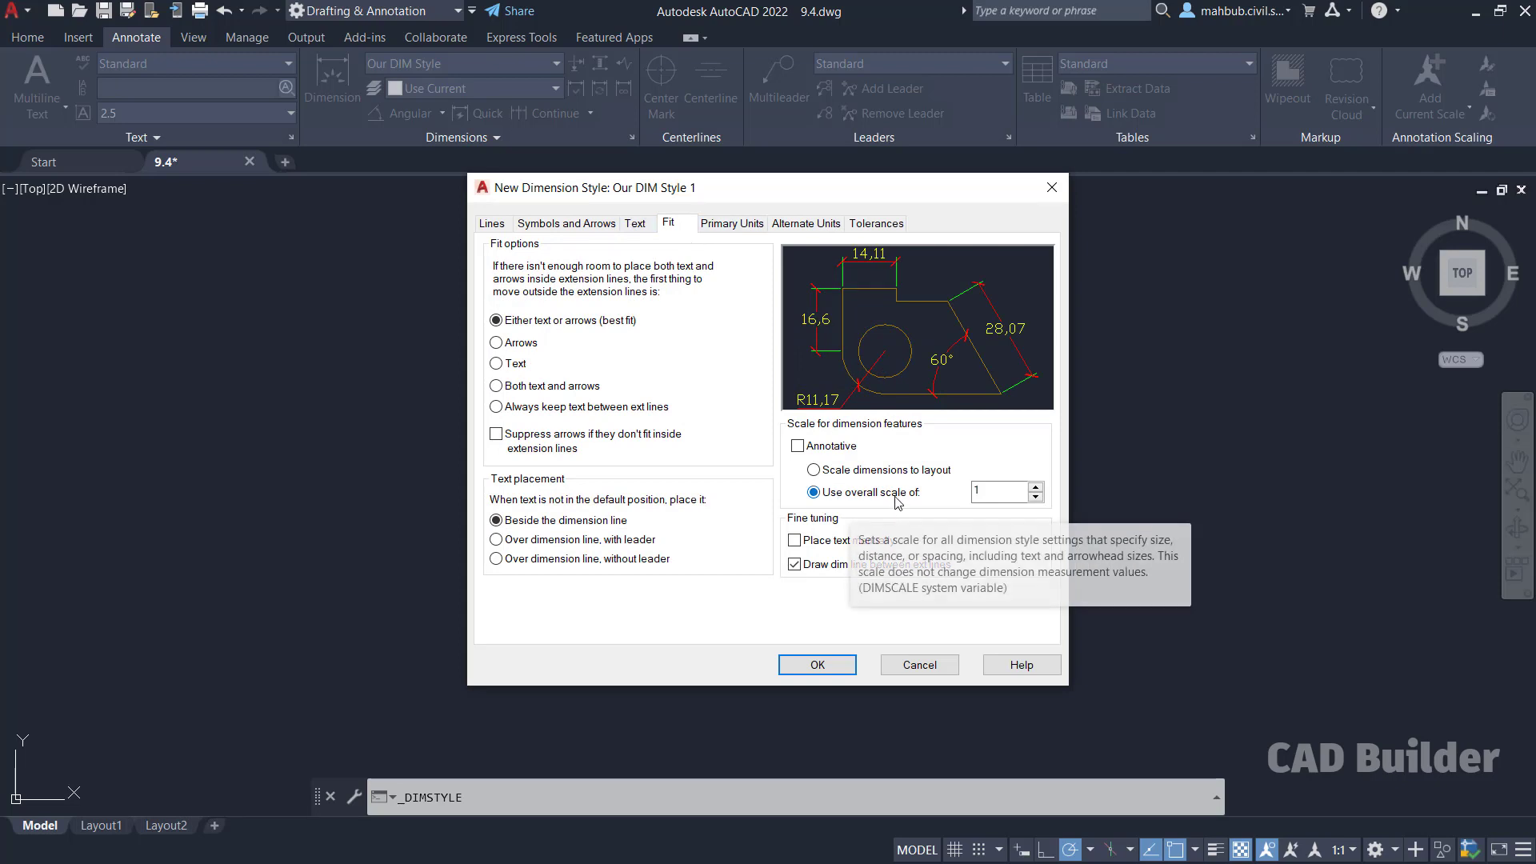
Step: Set the overall scale of the dimension features to 2
{"action": "double_click", "coordinate": [985, 488]}
{"action": "type", "text": "2"}
{"action": "left_click", "coordinate": [684, 225]}
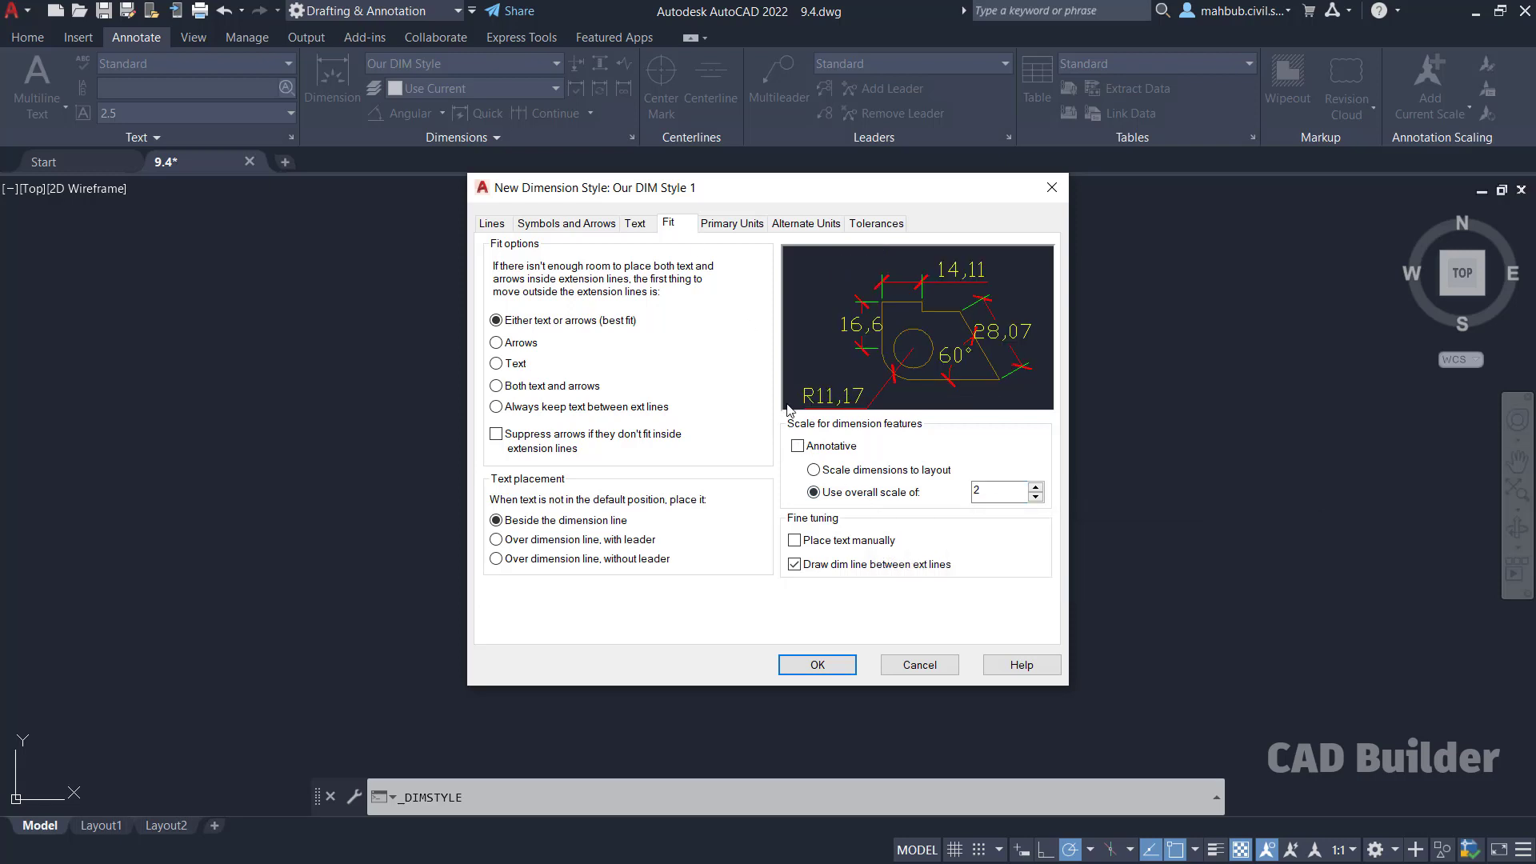
Step: Try the Engineering unit format for the primary linear dimensions, then set it to Architectural
{"action": "left_click", "coordinate": [729, 226]}
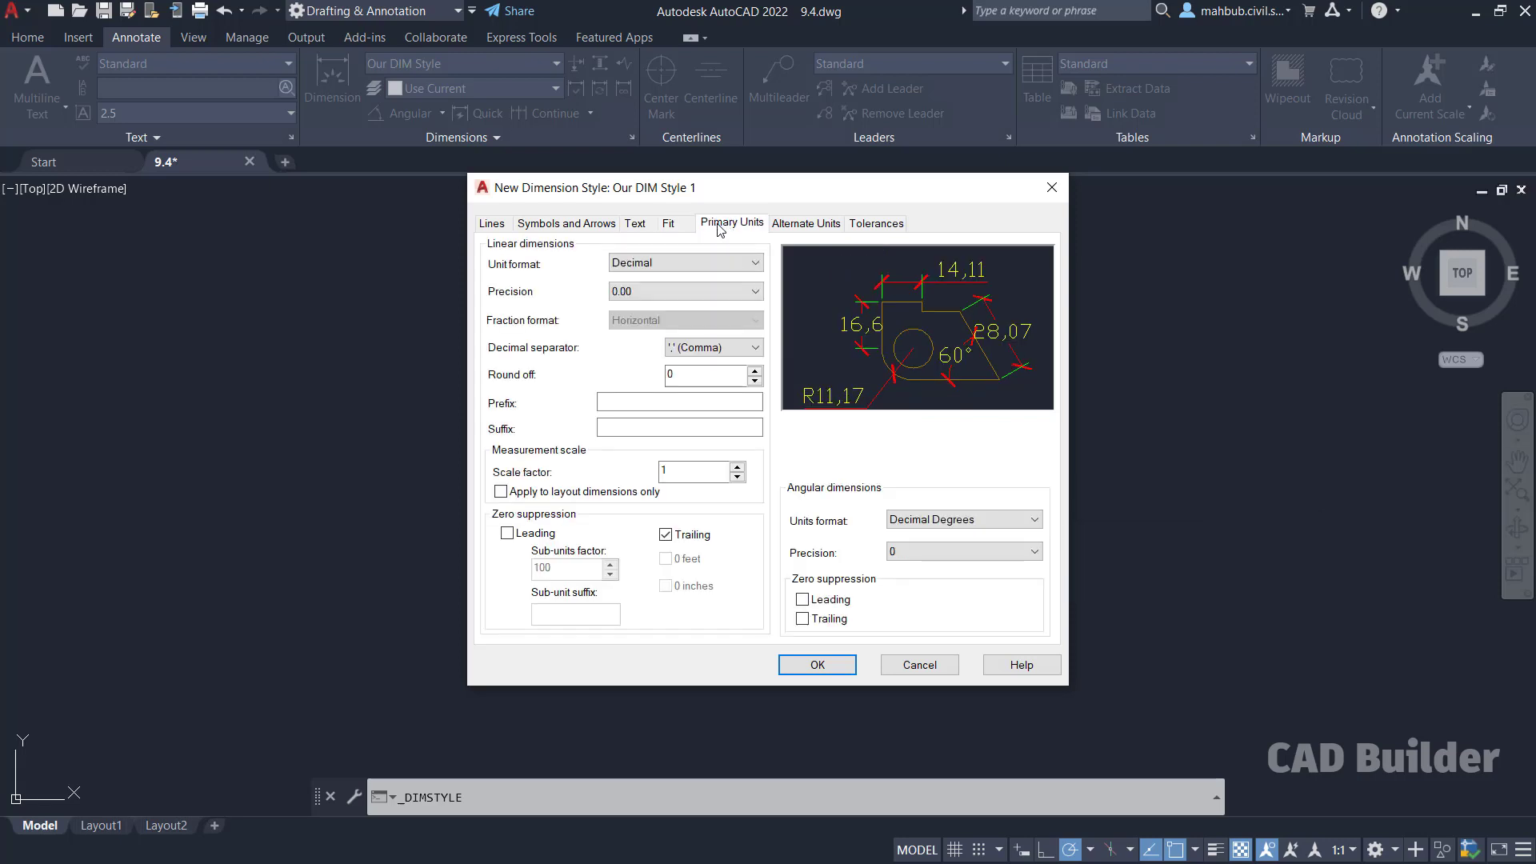
{"action": "left_click", "coordinate": [666, 274]}
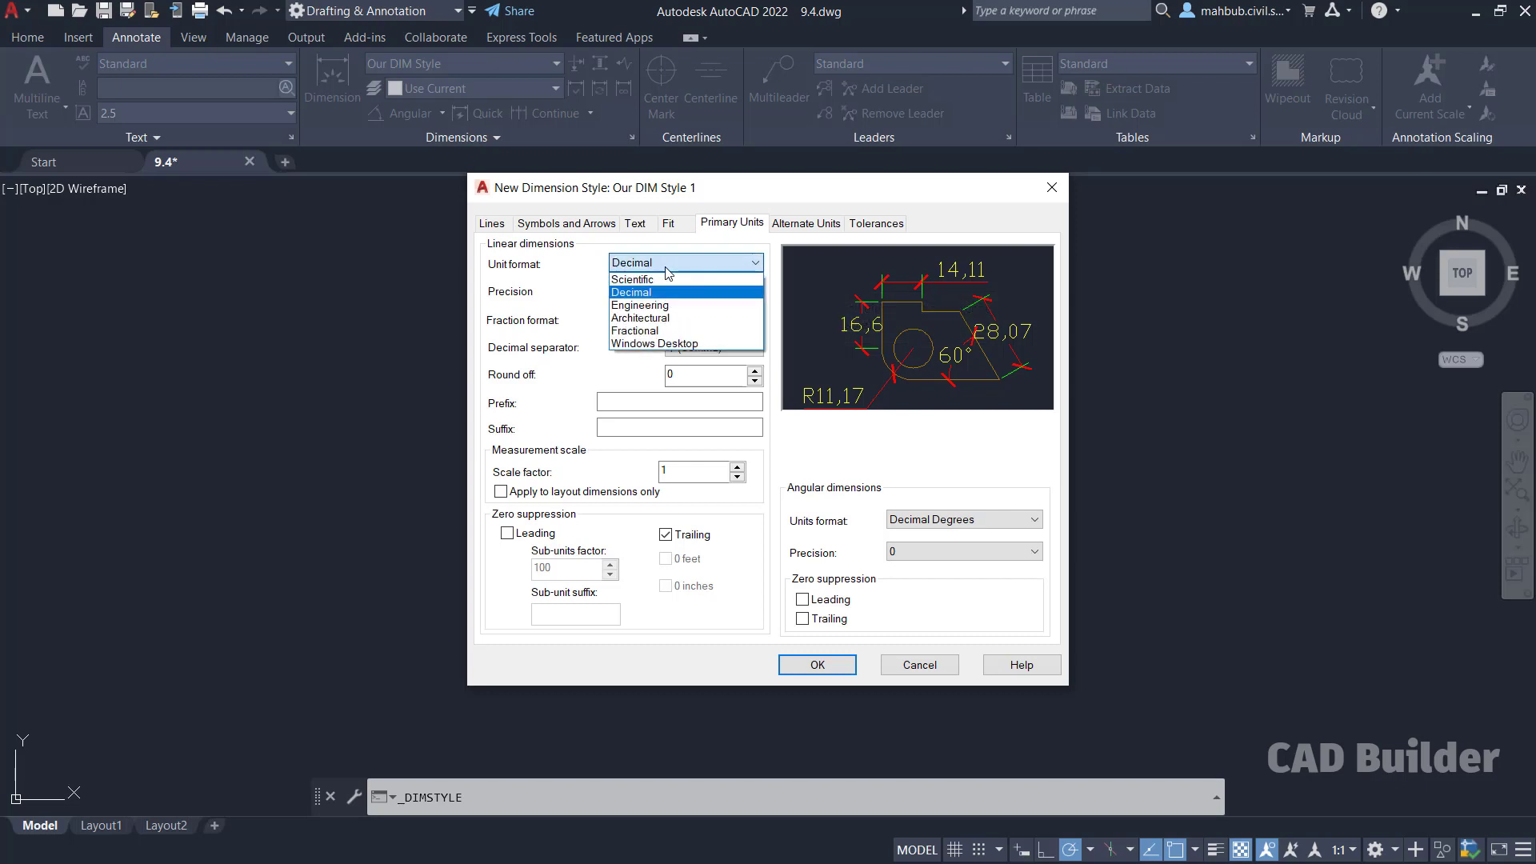
{"action": "left_click", "coordinate": [662, 297]}
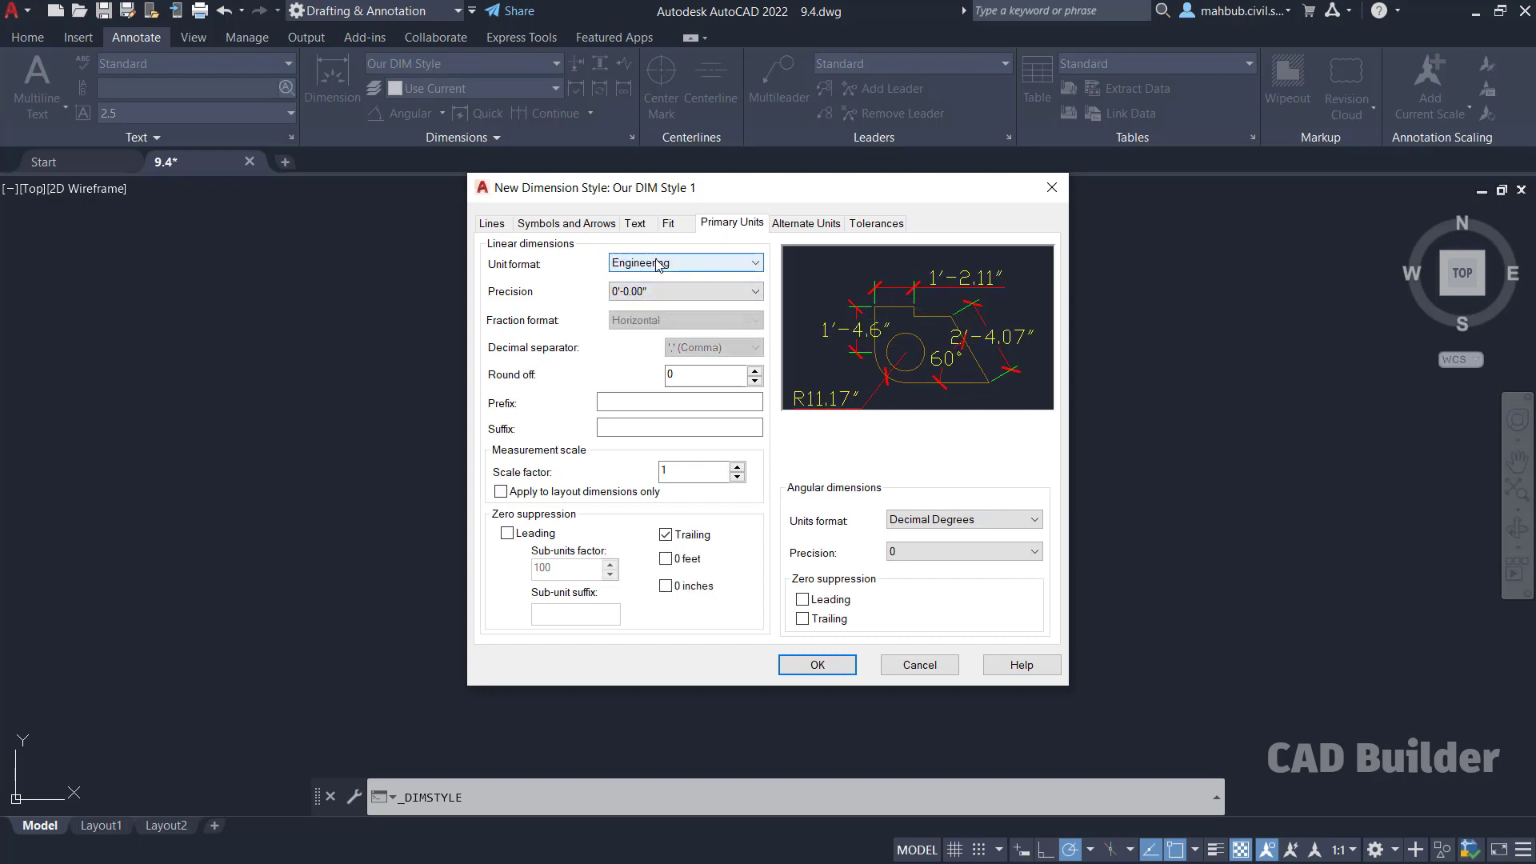
{"action": "left_click", "coordinate": [657, 264]}
{"action": "left_click", "coordinate": [655, 318]}
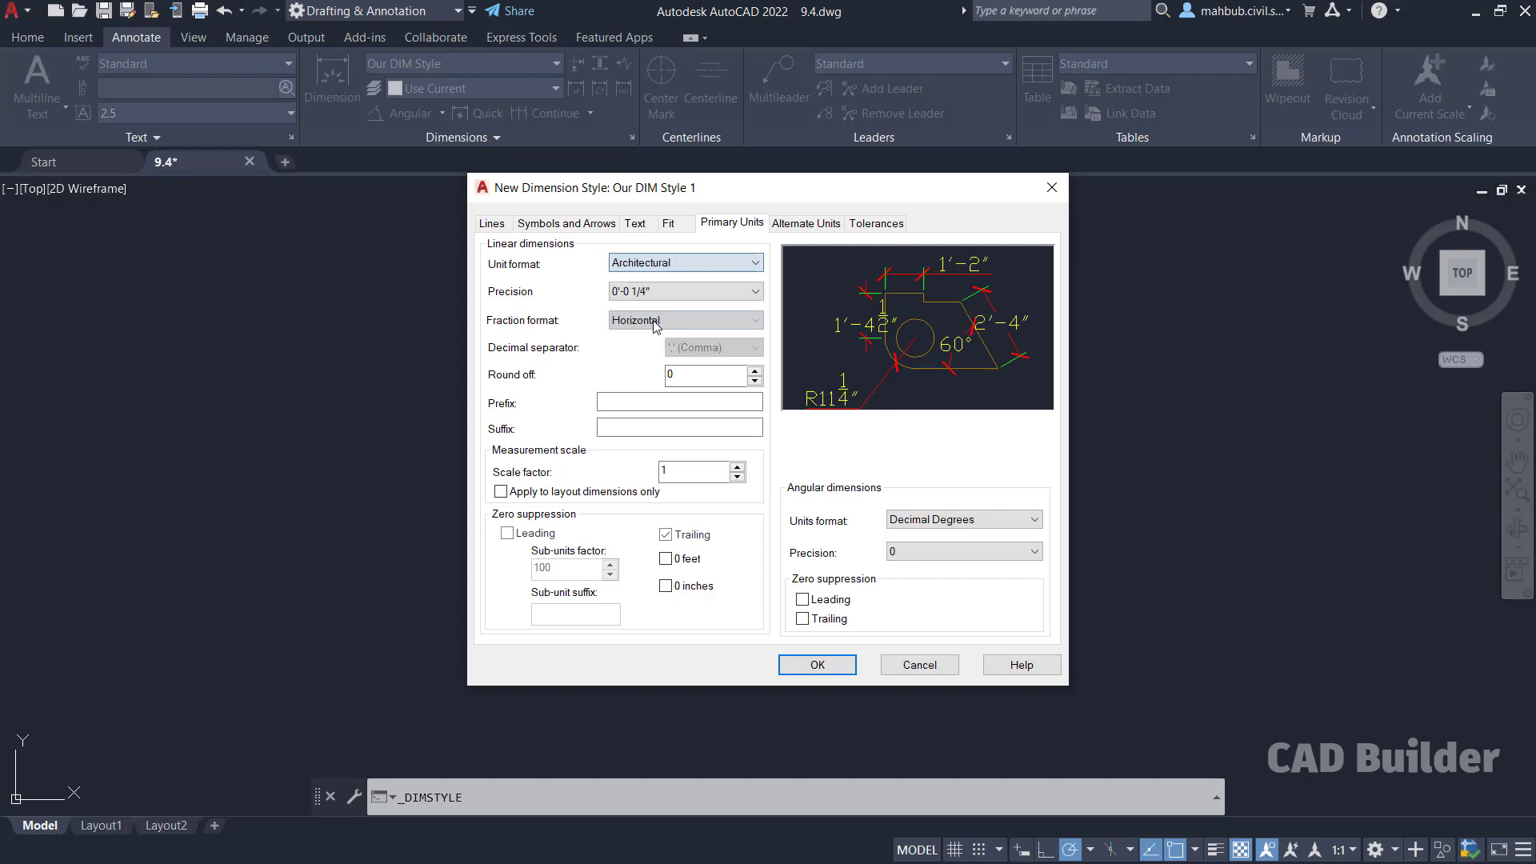
Step: Set the fraction format to Diagonal and the linear precision to 0'-0 1/8"
{"action": "left_click", "coordinate": [656, 322]}
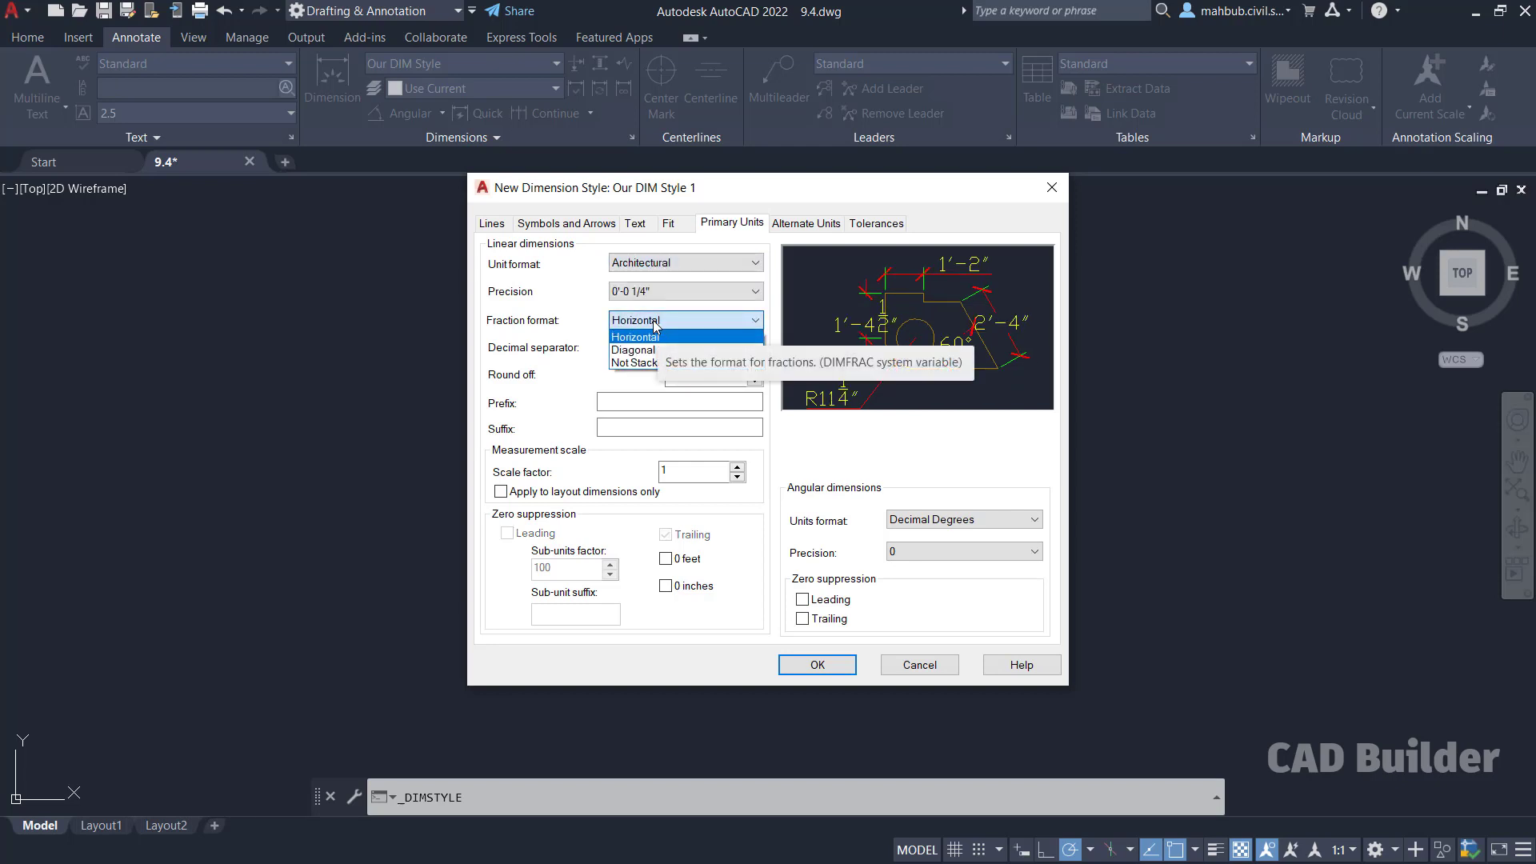
{"action": "left_click", "coordinate": [649, 351]}
{"action": "left_click", "coordinate": [646, 320]}
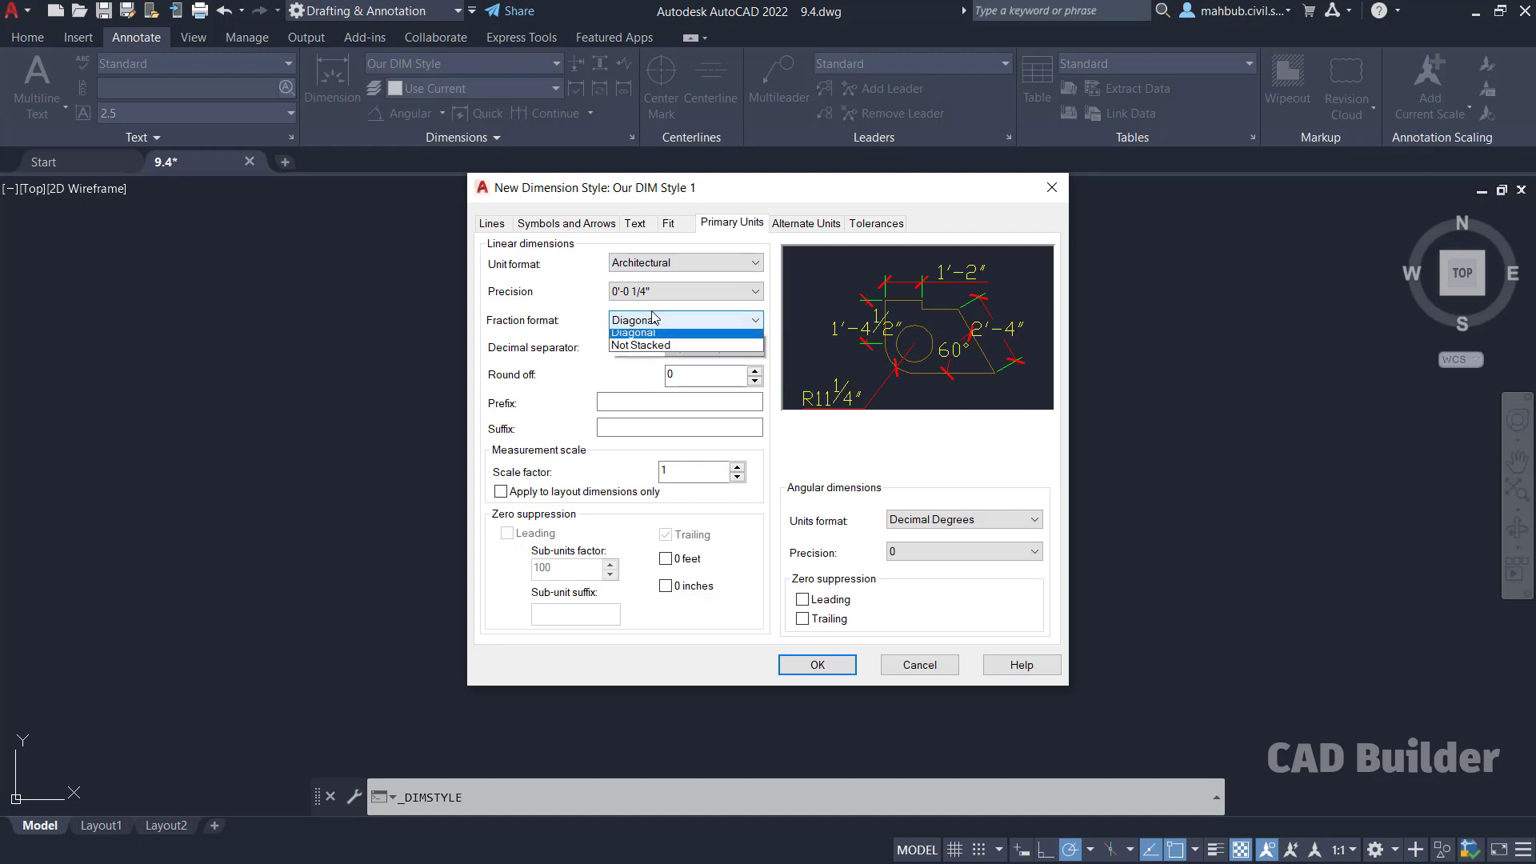
{"action": "left_click", "coordinate": [646, 320]}
{"action": "left_click", "coordinate": [646, 299]}
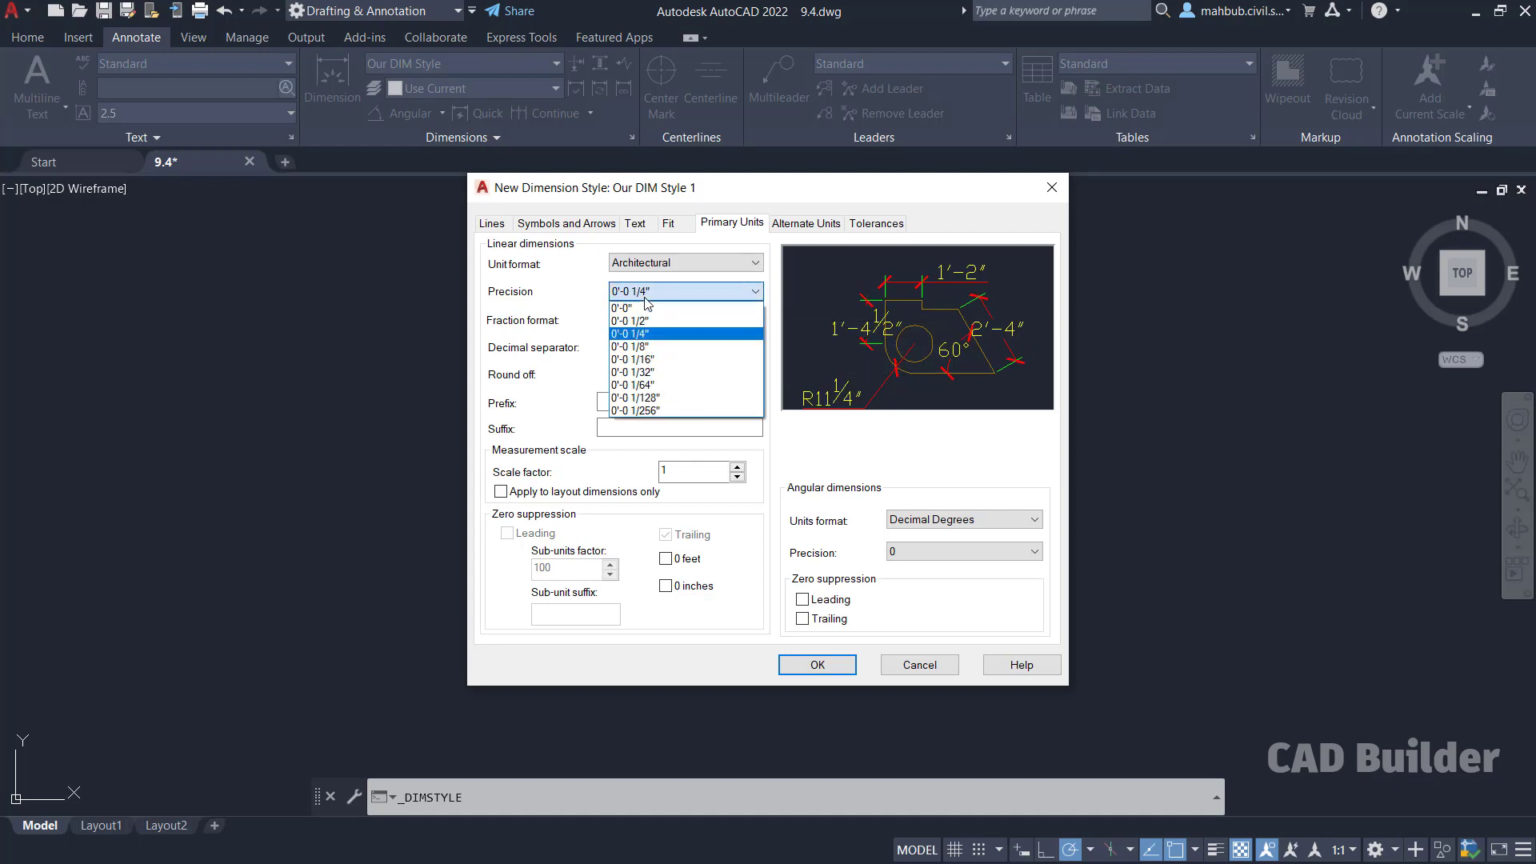
{"action": "left_click", "coordinate": [640, 350]}
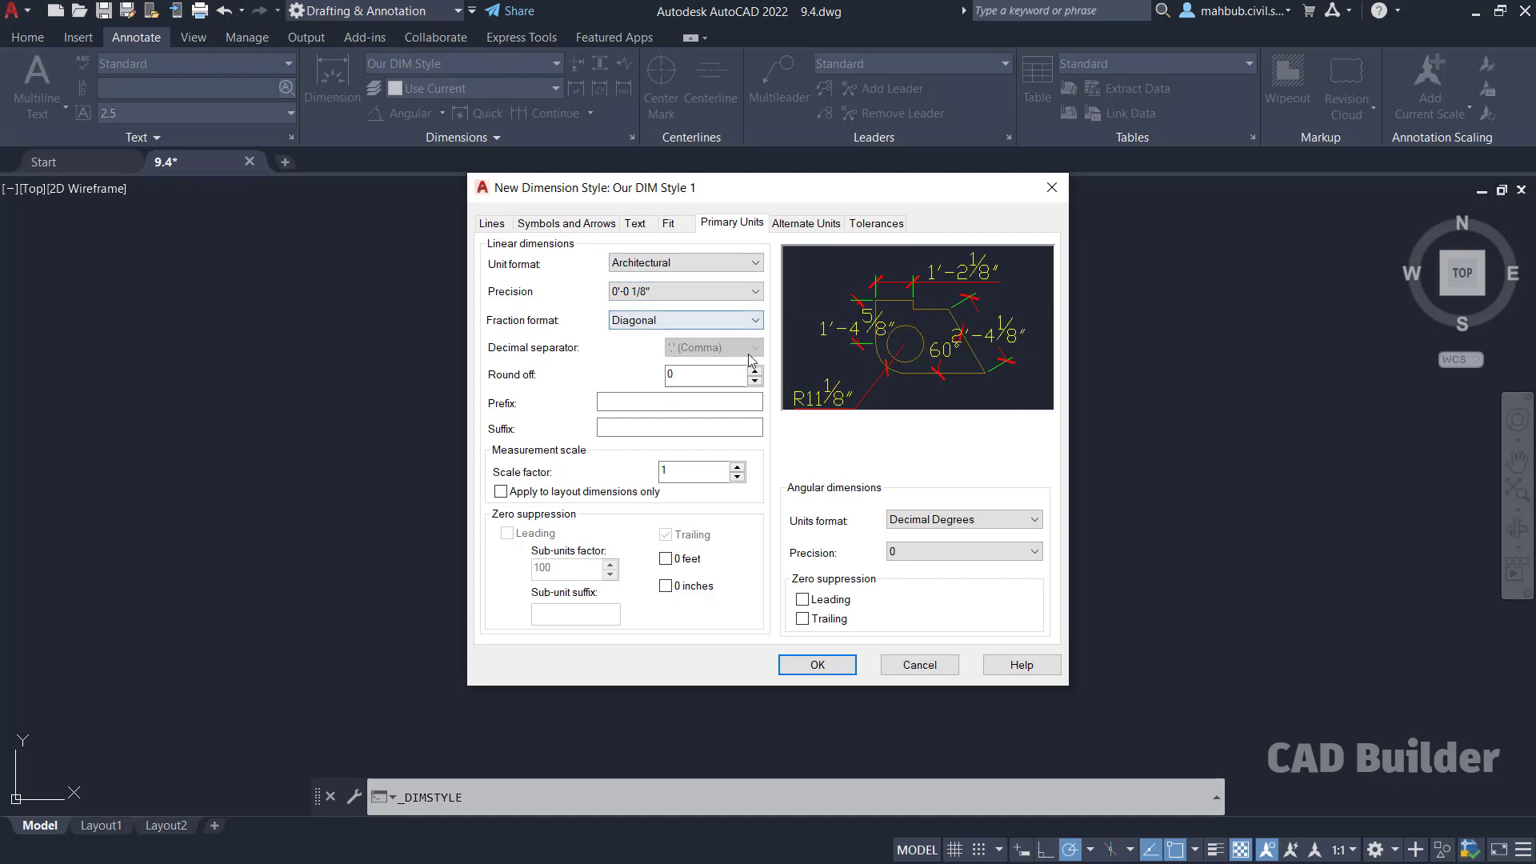
Step: Set the linear unit format to Decimal with 0.0000 precision and a period as the decimal separator
{"action": "left_click", "coordinate": [689, 266]}
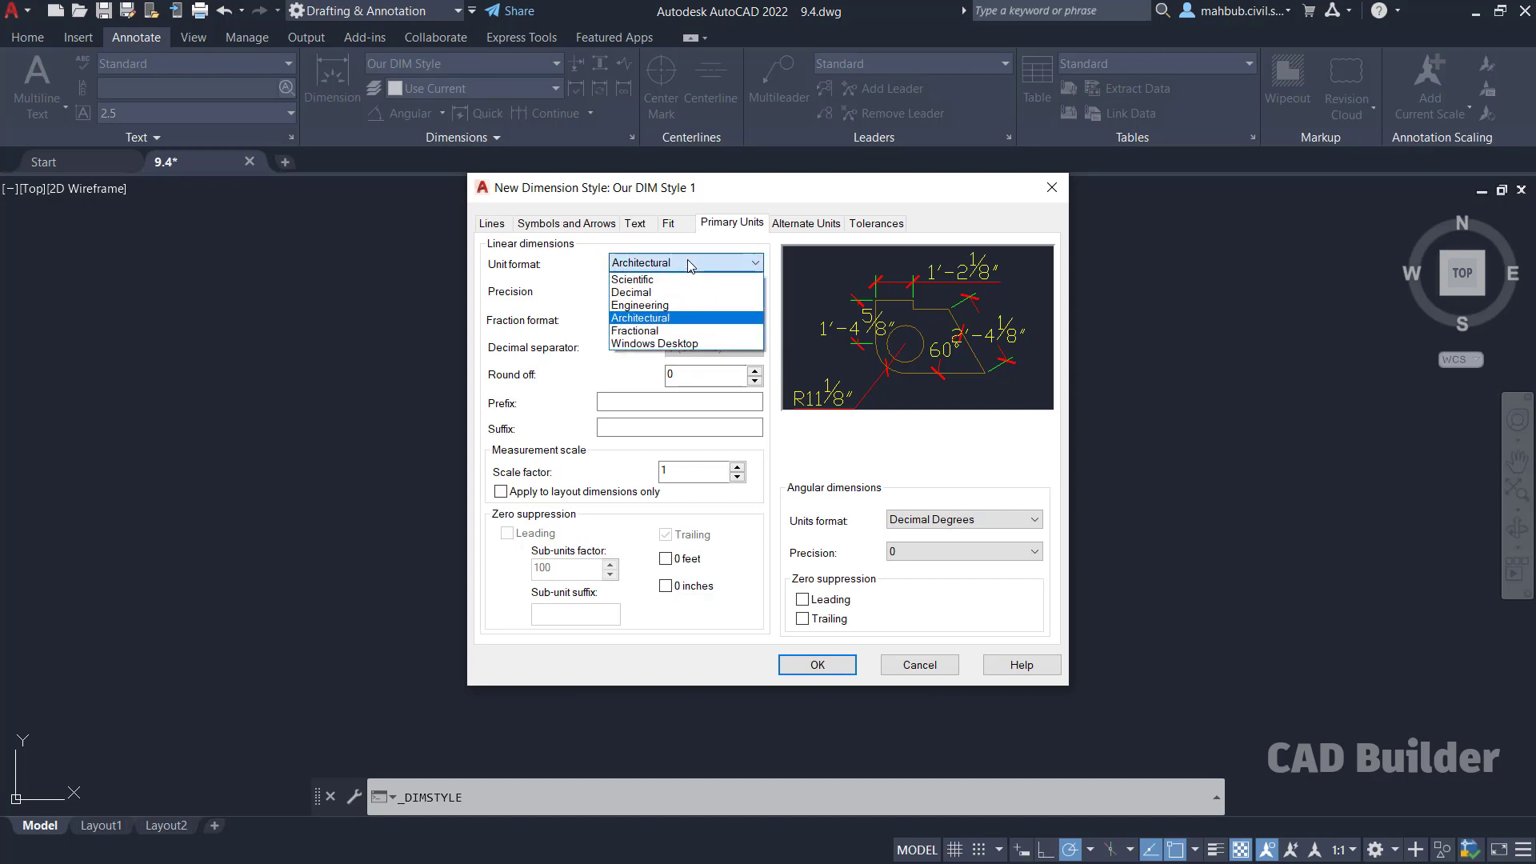
{"action": "left_click", "coordinate": [676, 294]}
{"action": "left_click", "coordinate": [678, 298]}
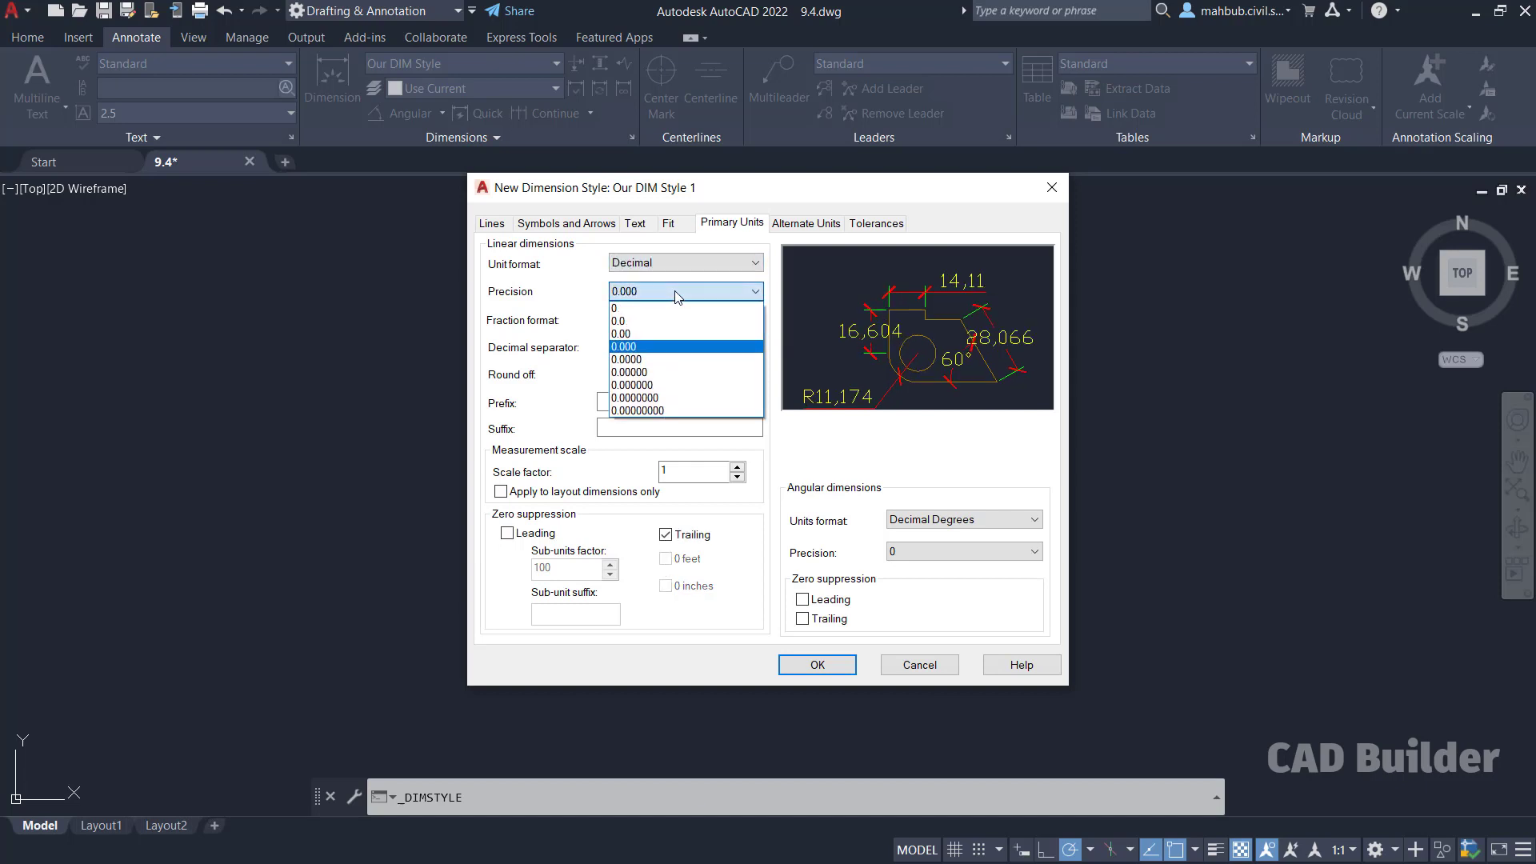
{"action": "left_click", "coordinate": [652, 360]}
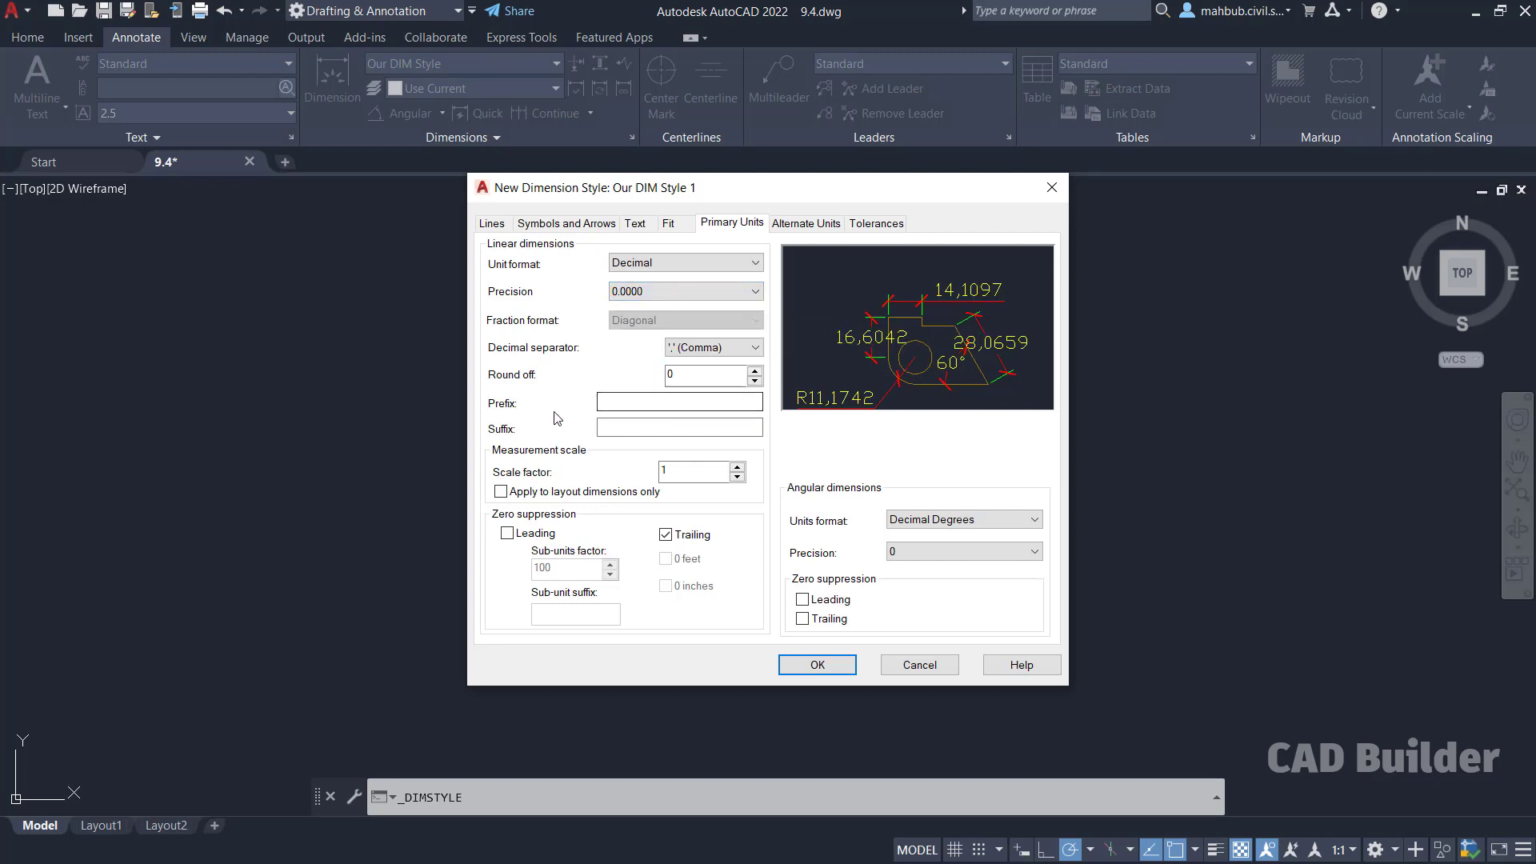
{"action": "left_click", "coordinate": [716, 350]}
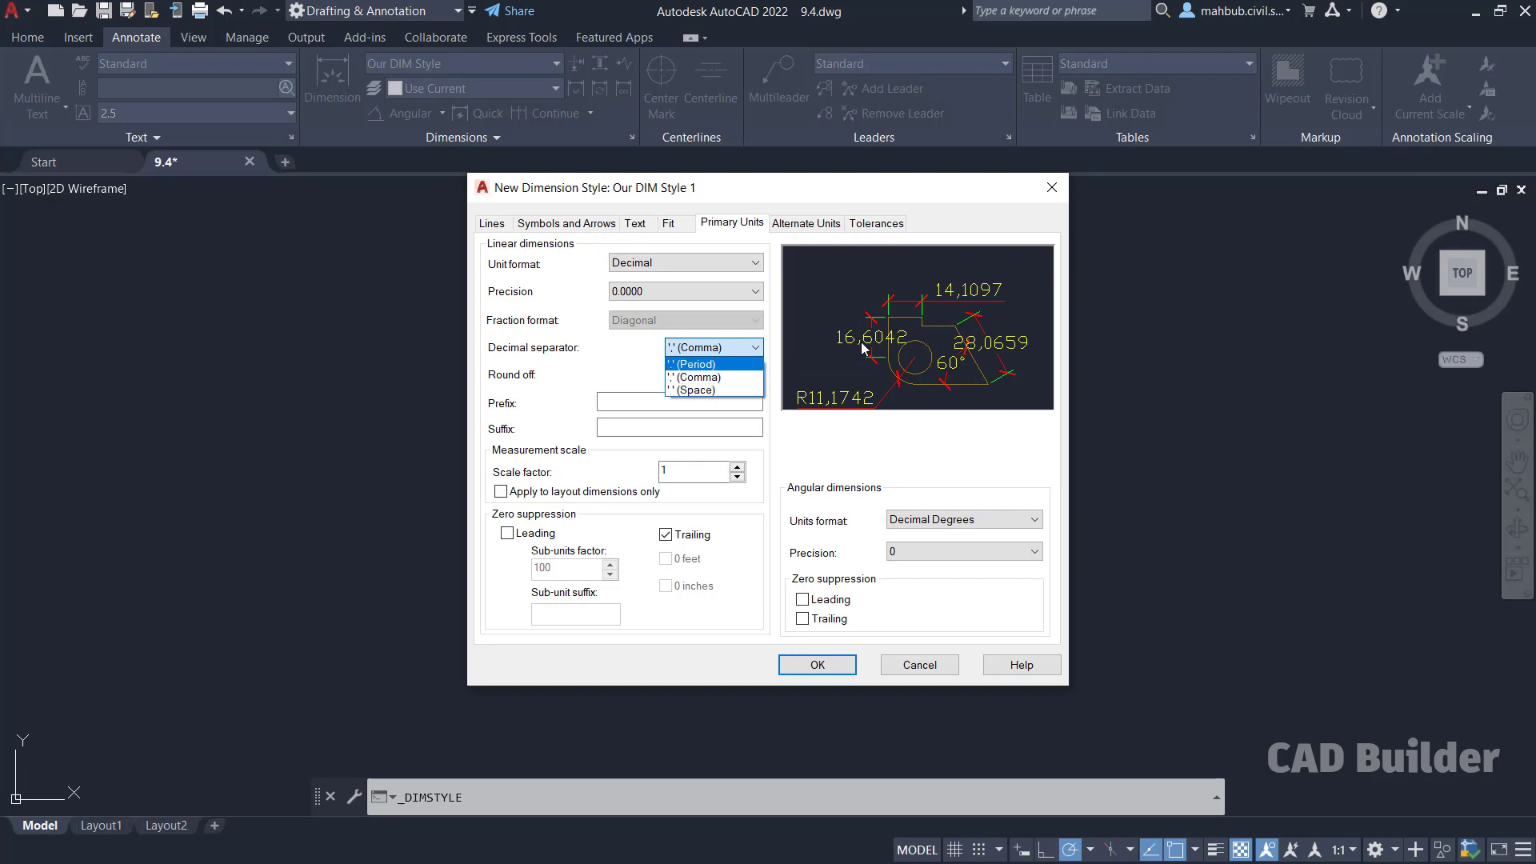
{"action": "left_click", "coordinate": [696, 364]}
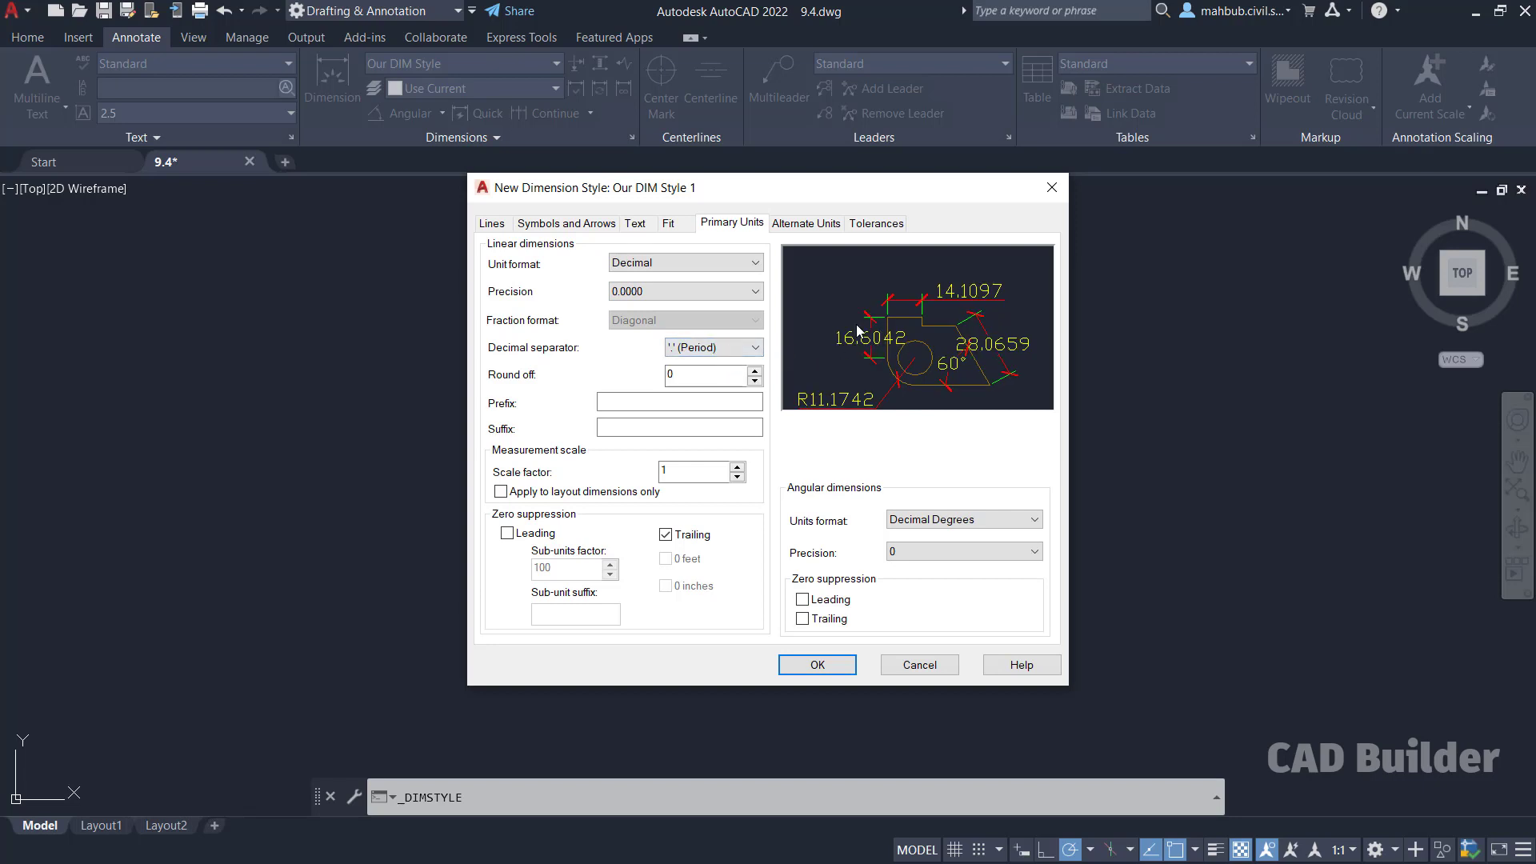
Step: Try a space as the decimal separator for the linear dimensions, then set it back to a period
{"action": "left_click", "coordinate": [752, 347]}
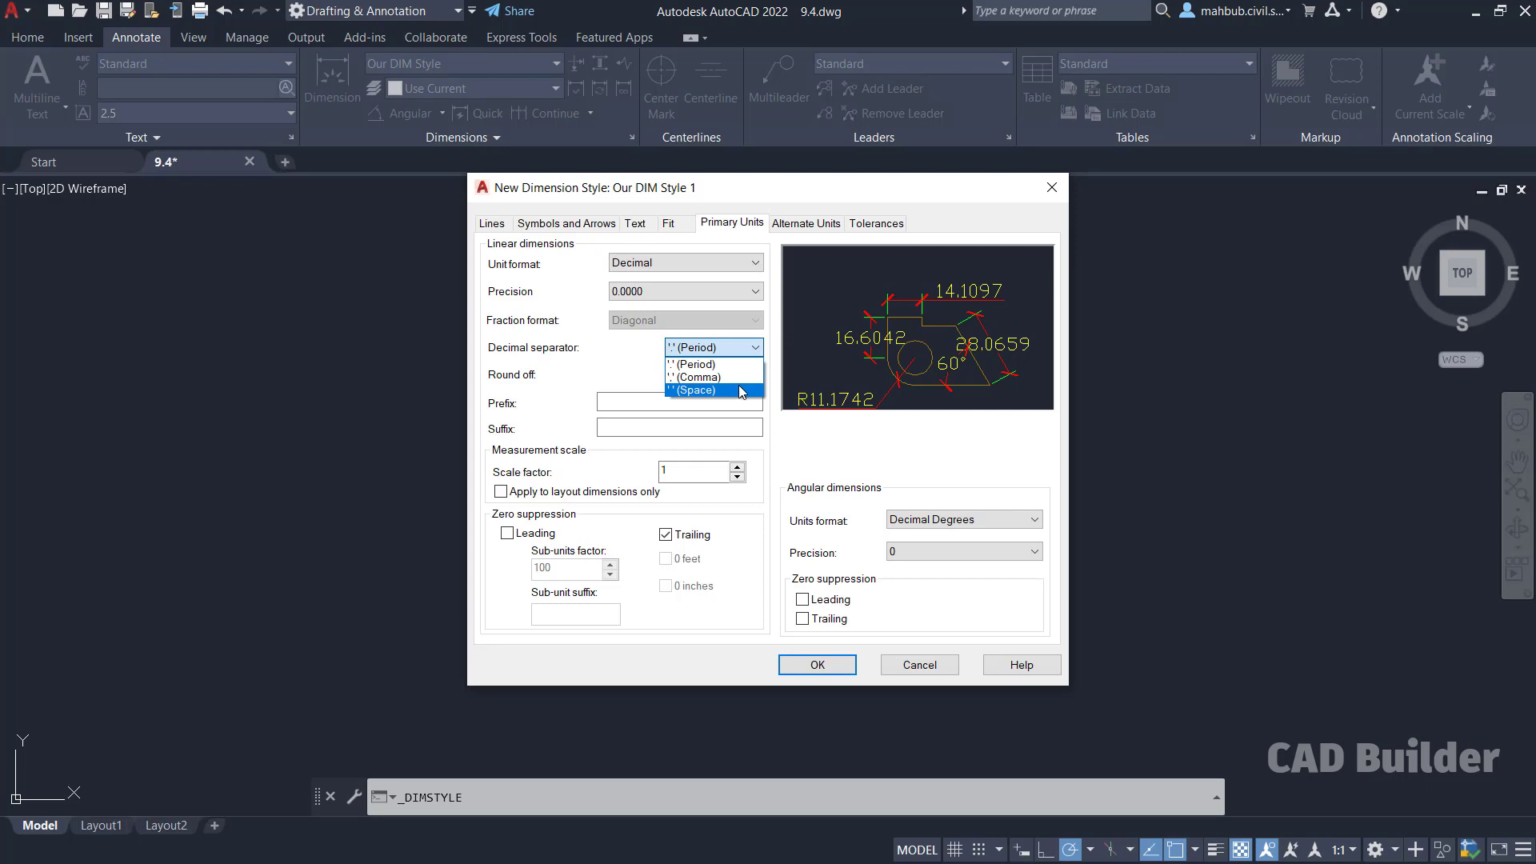
{"action": "left_click", "coordinate": [742, 390]}
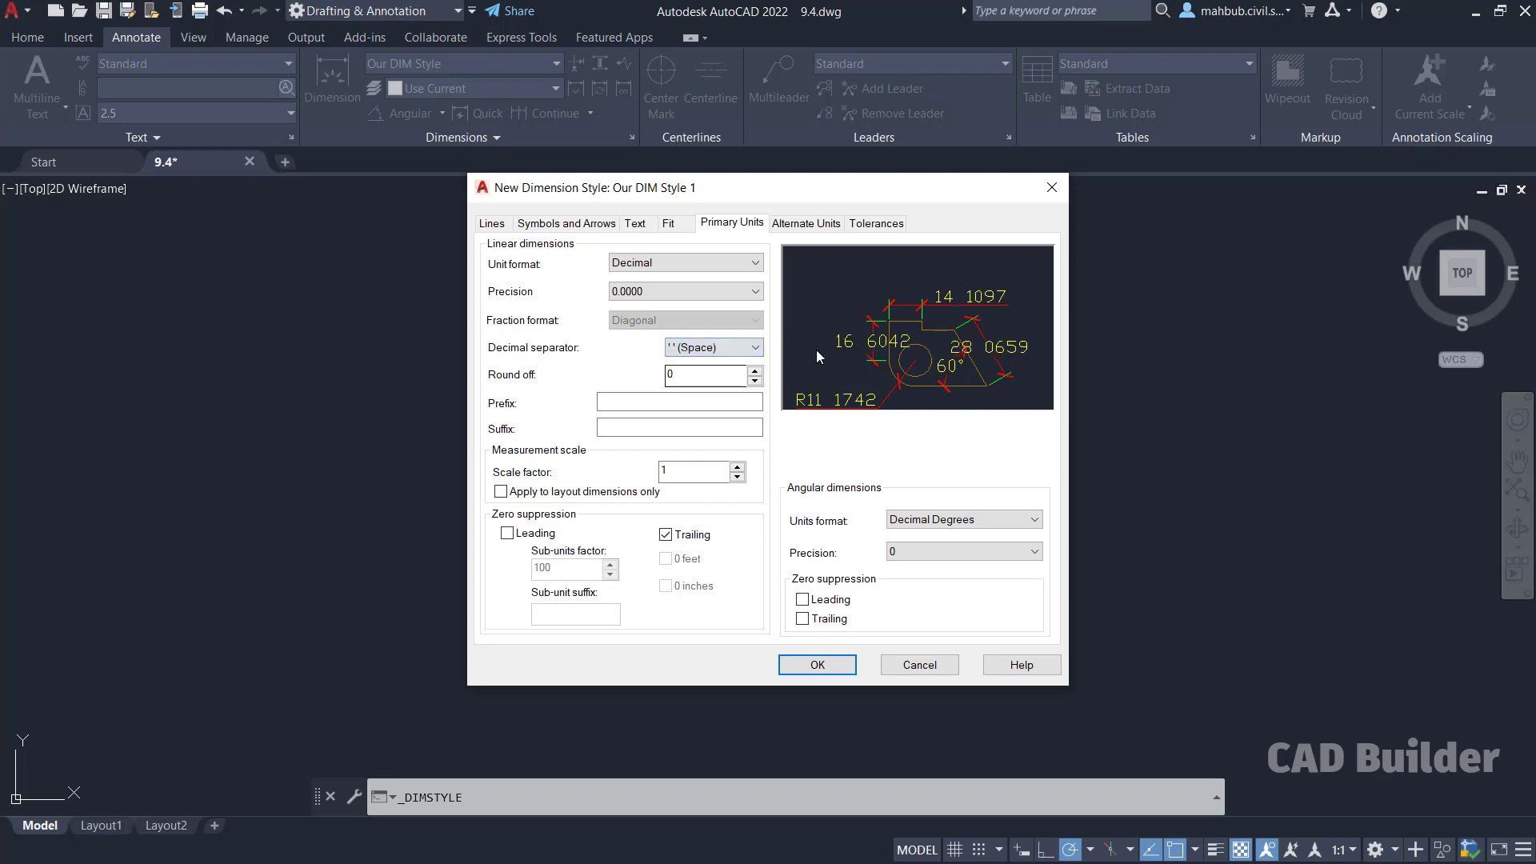
{"action": "left_click", "coordinate": [718, 348]}
{"action": "left_click", "coordinate": [705, 365]}
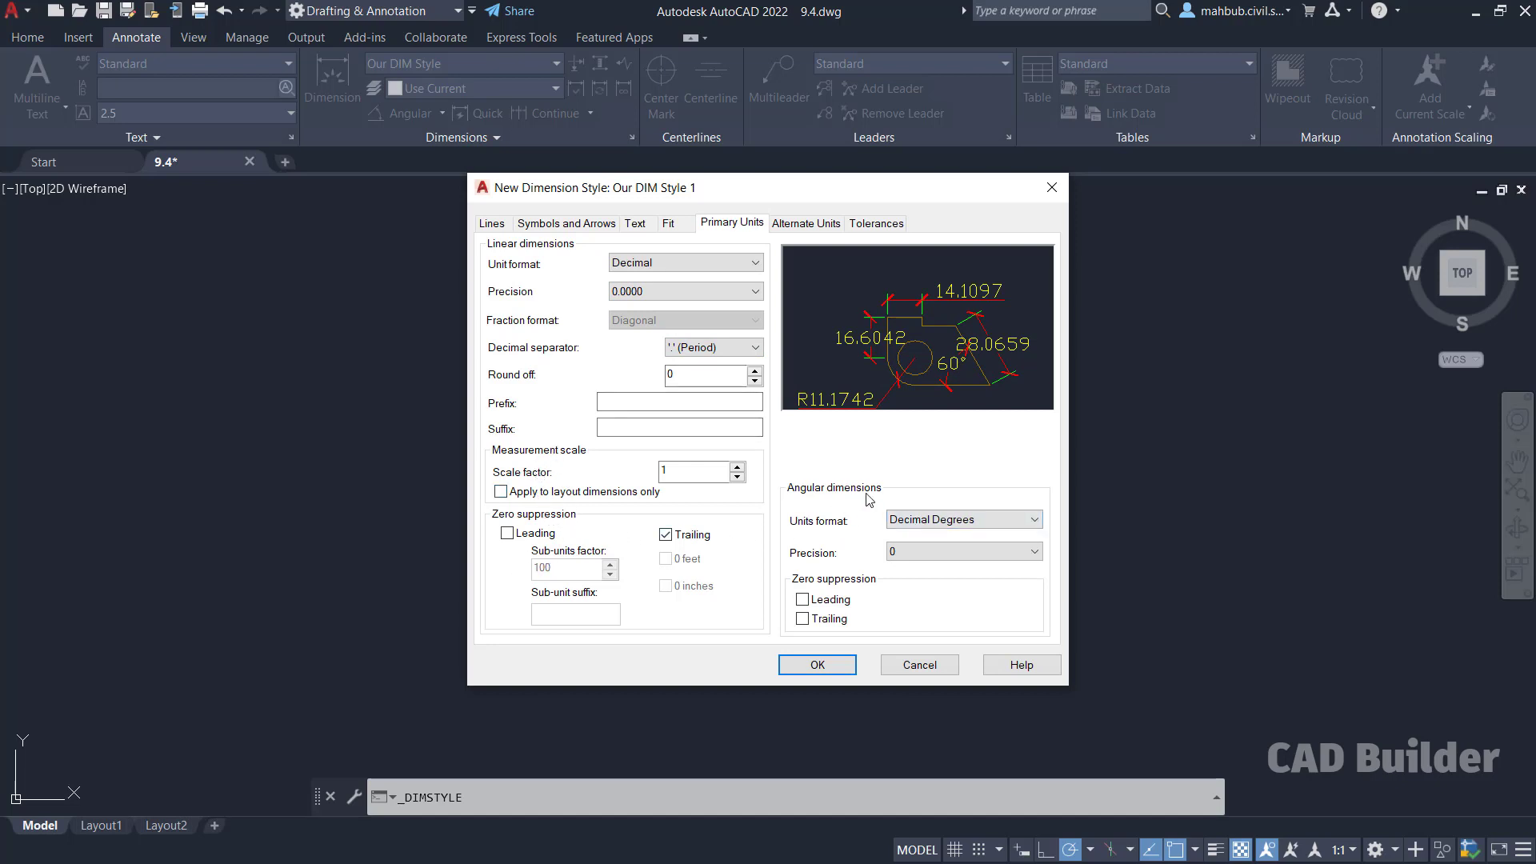
Step: Keep the angular dimensions in Decimal Degrees and set their precision to 0
{"action": "left_click", "coordinate": [906, 520]}
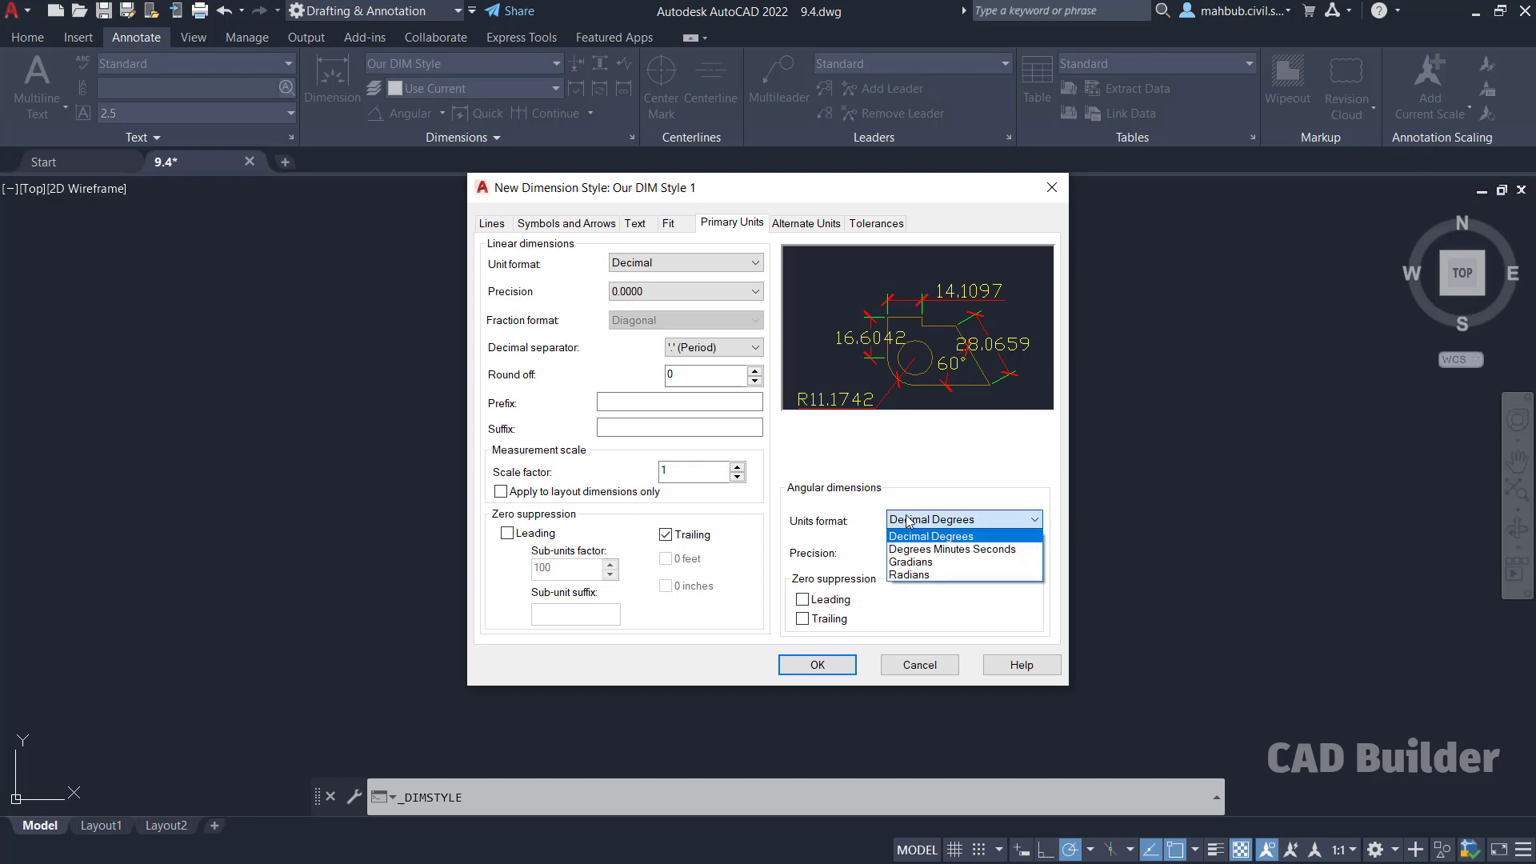
{"action": "left_click", "coordinate": [909, 520]}
{"action": "left_click", "coordinate": [910, 552]}
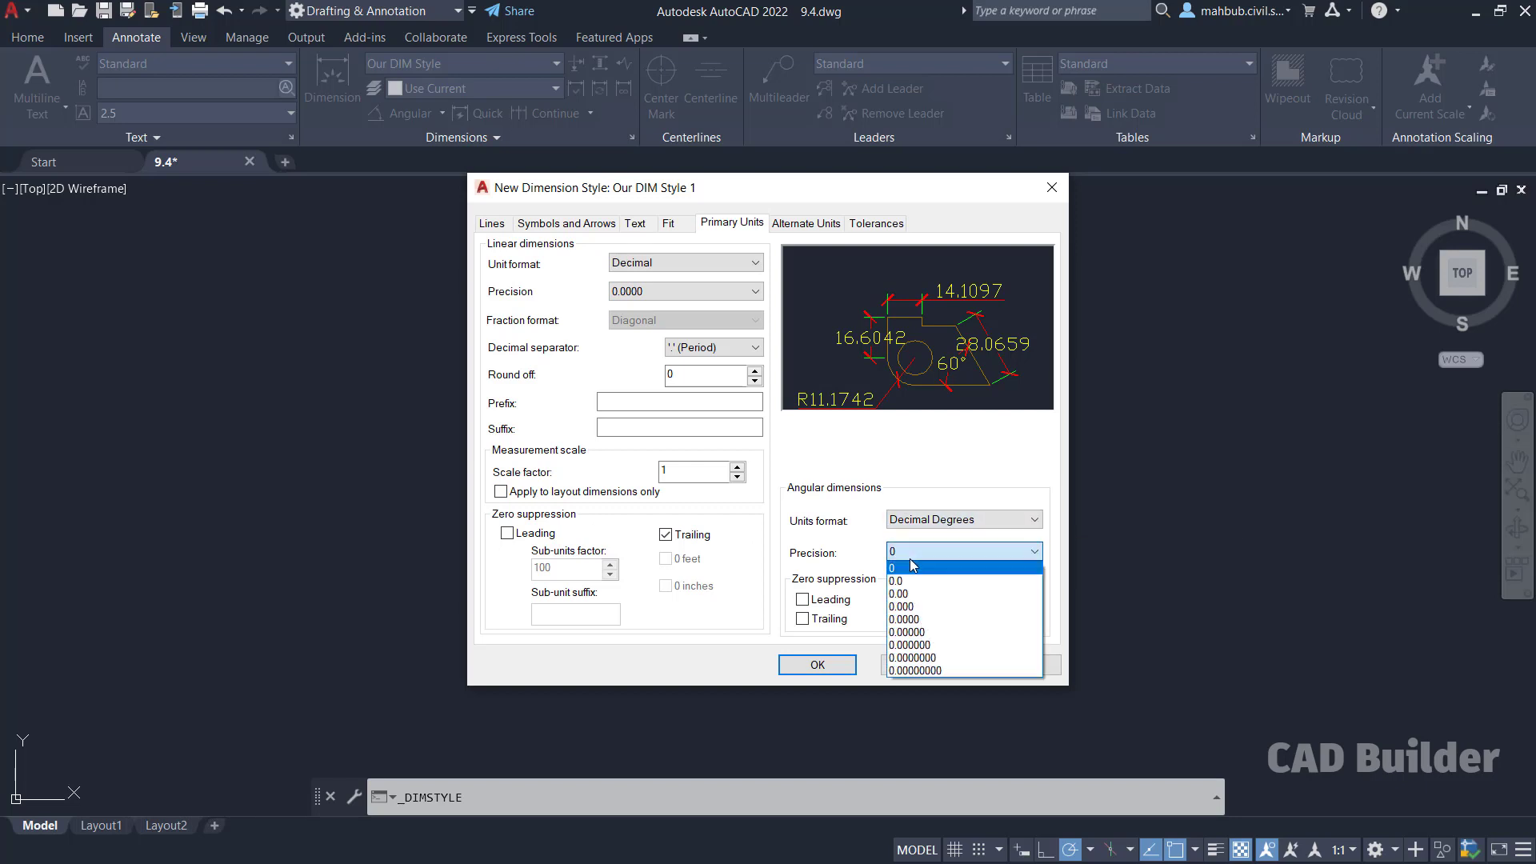
{"action": "left_click", "coordinate": [912, 566]}
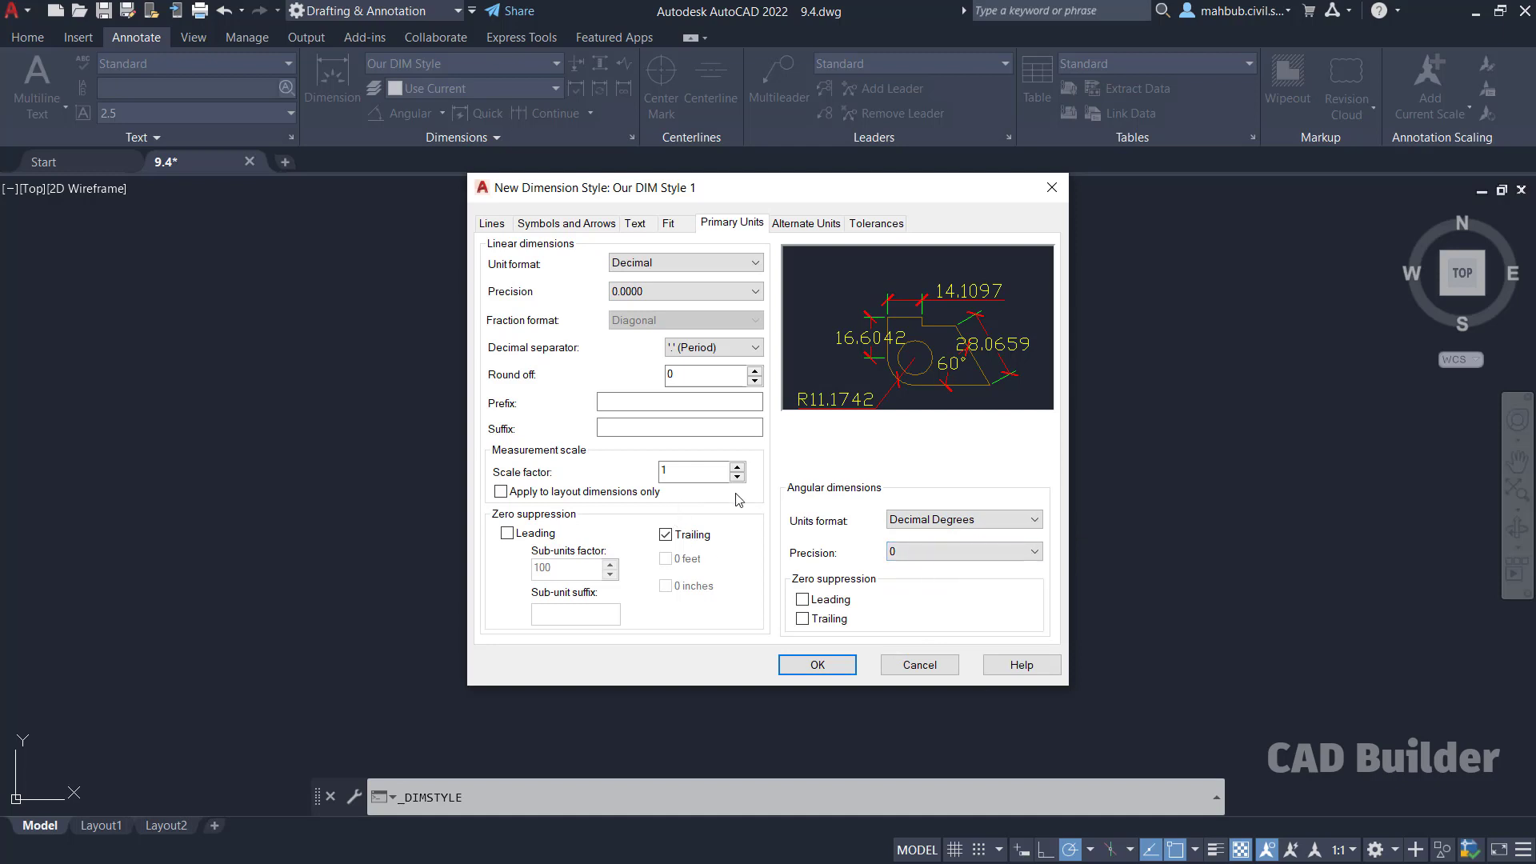
Step: Try the prefix dfg for the linear dimensions, replace it with AB, and save the new dimension style
{"action": "left_click", "coordinate": [664, 402]}
{"action": "type", "text": "dfg"}
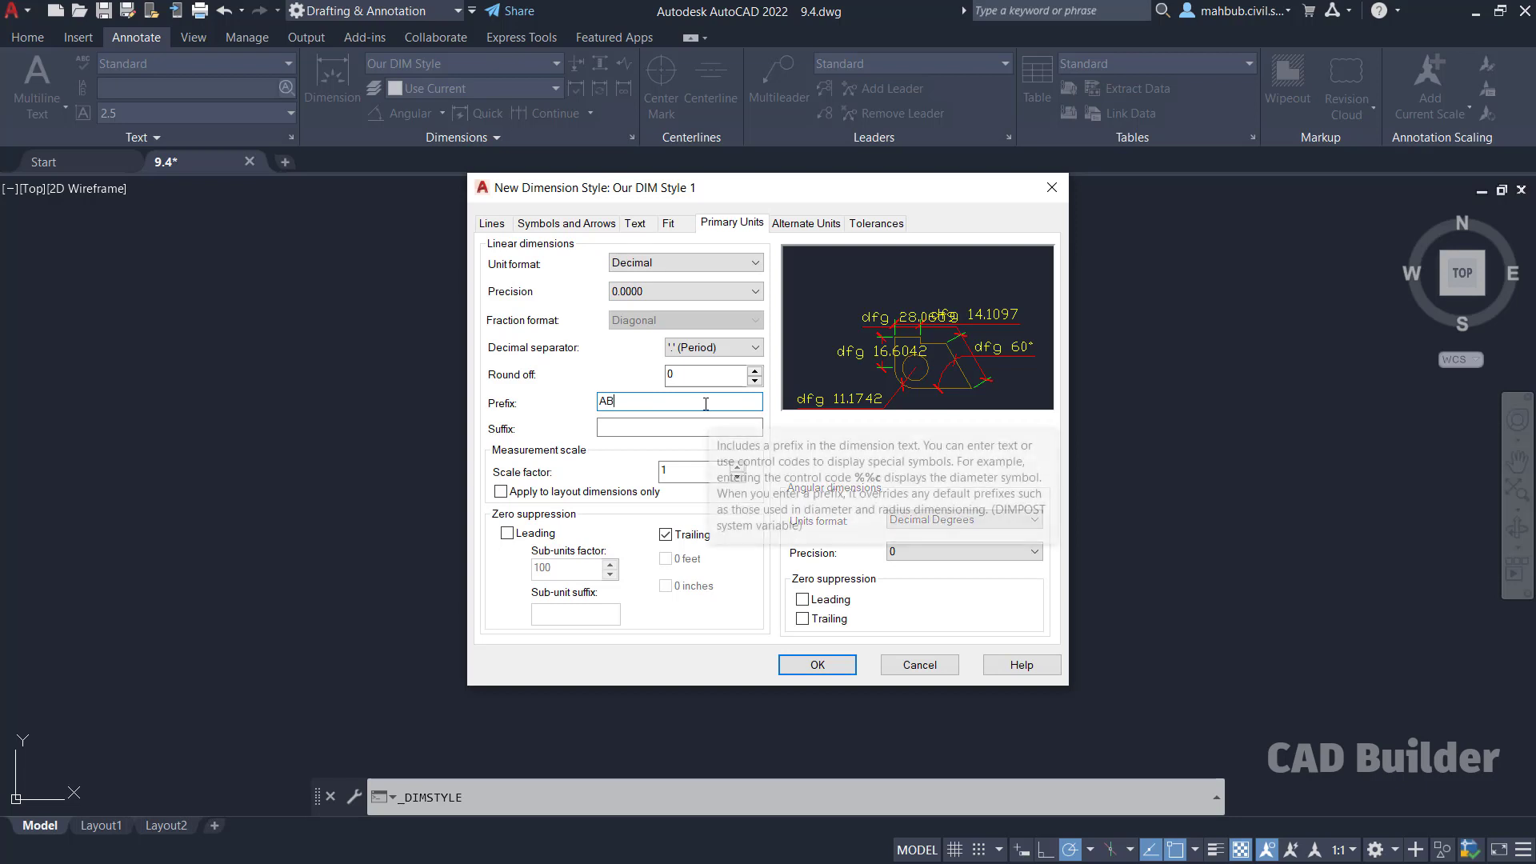
{"action": "key", "text": "Return"}
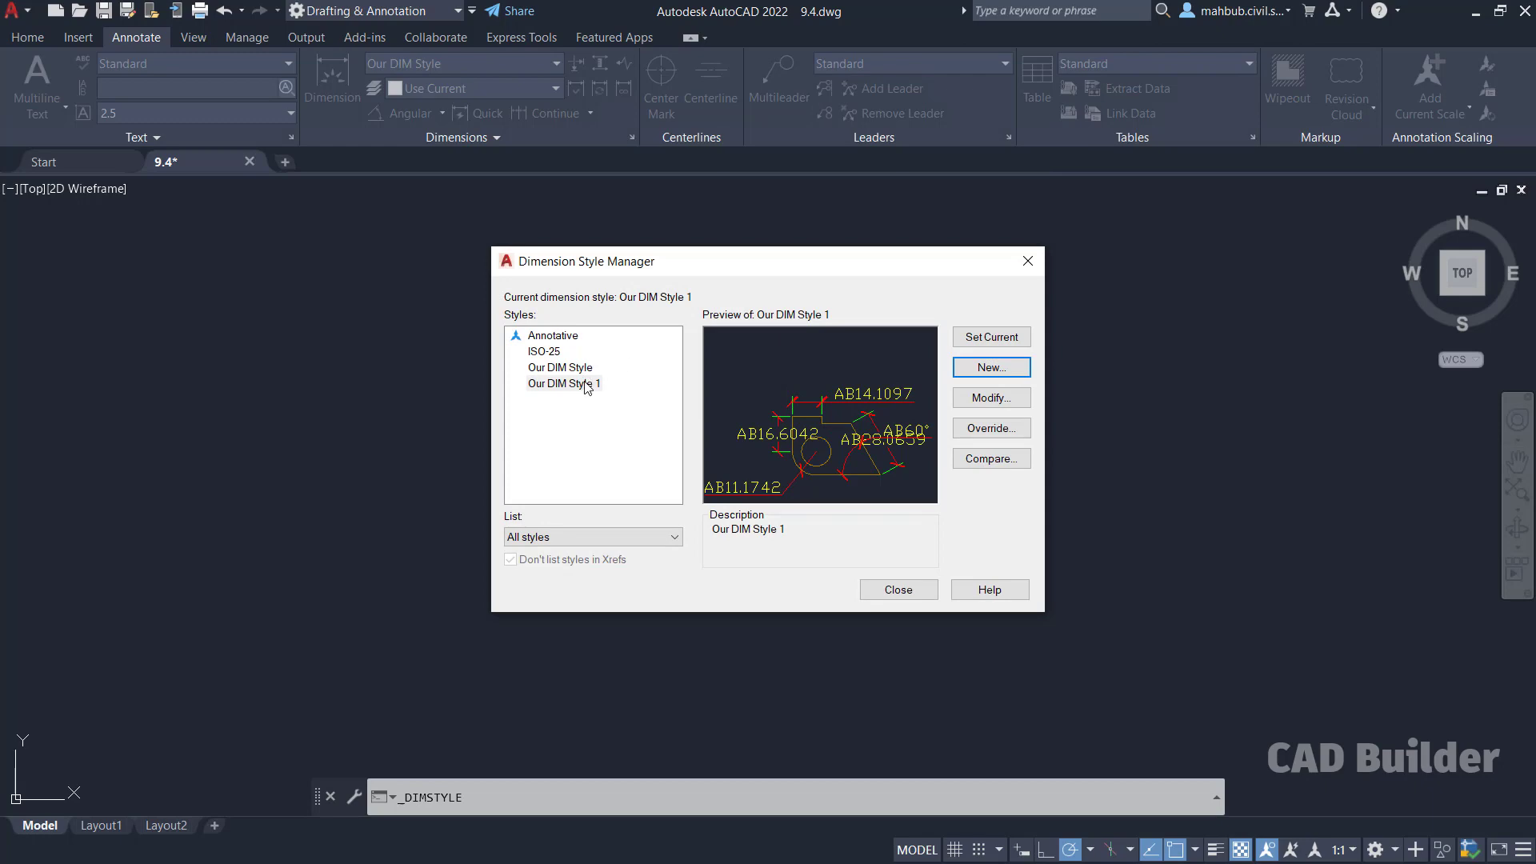
Step: Modify Our DIM Style 1 to remove the AB prefix from its primary units
{"action": "left_click", "coordinate": [1013, 400]}
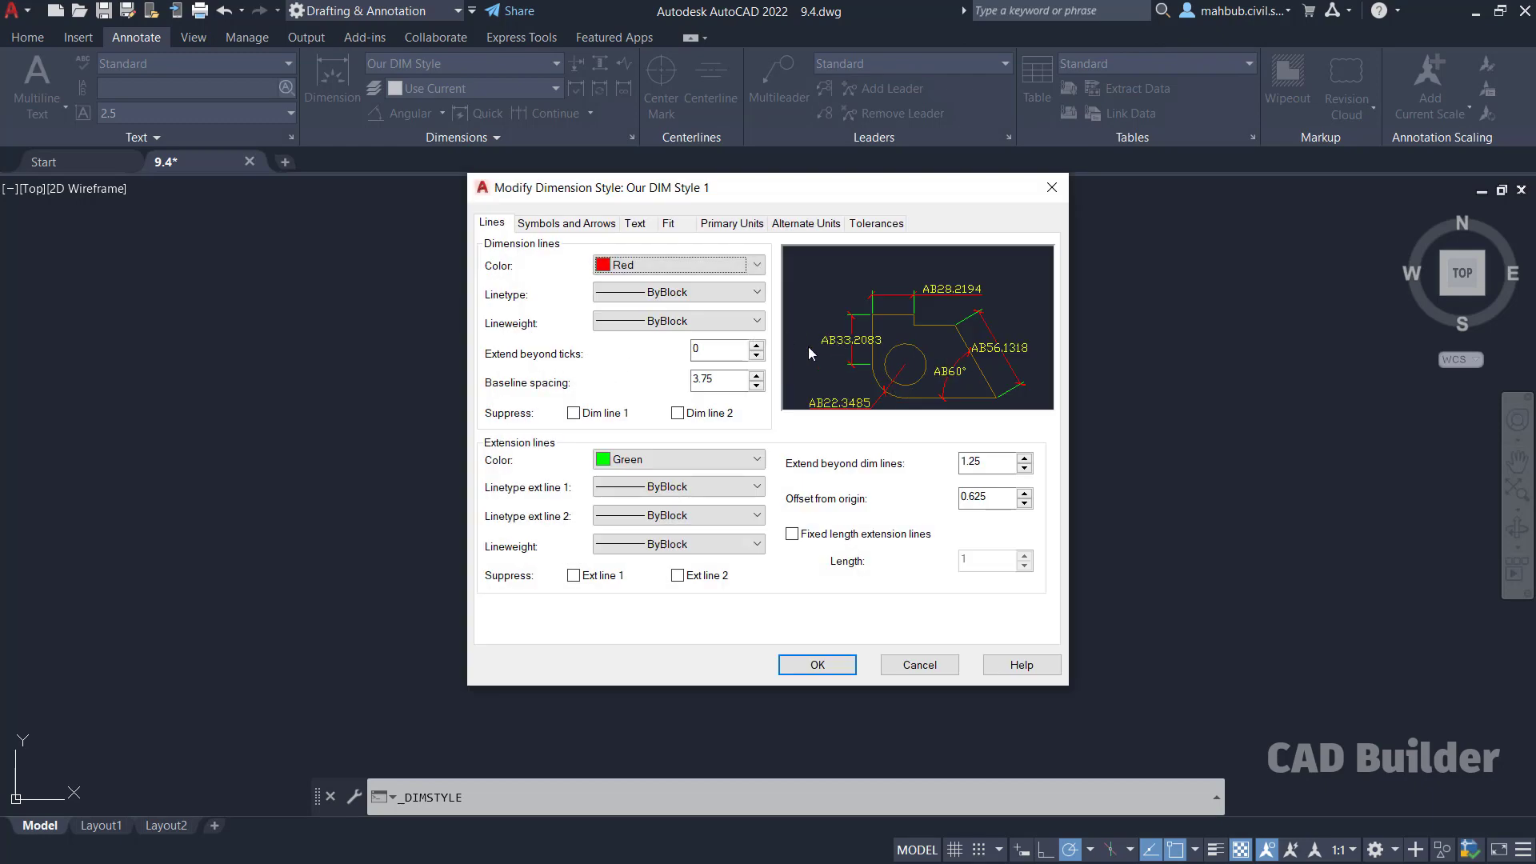
{"action": "left_click", "coordinate": [772, 224]}
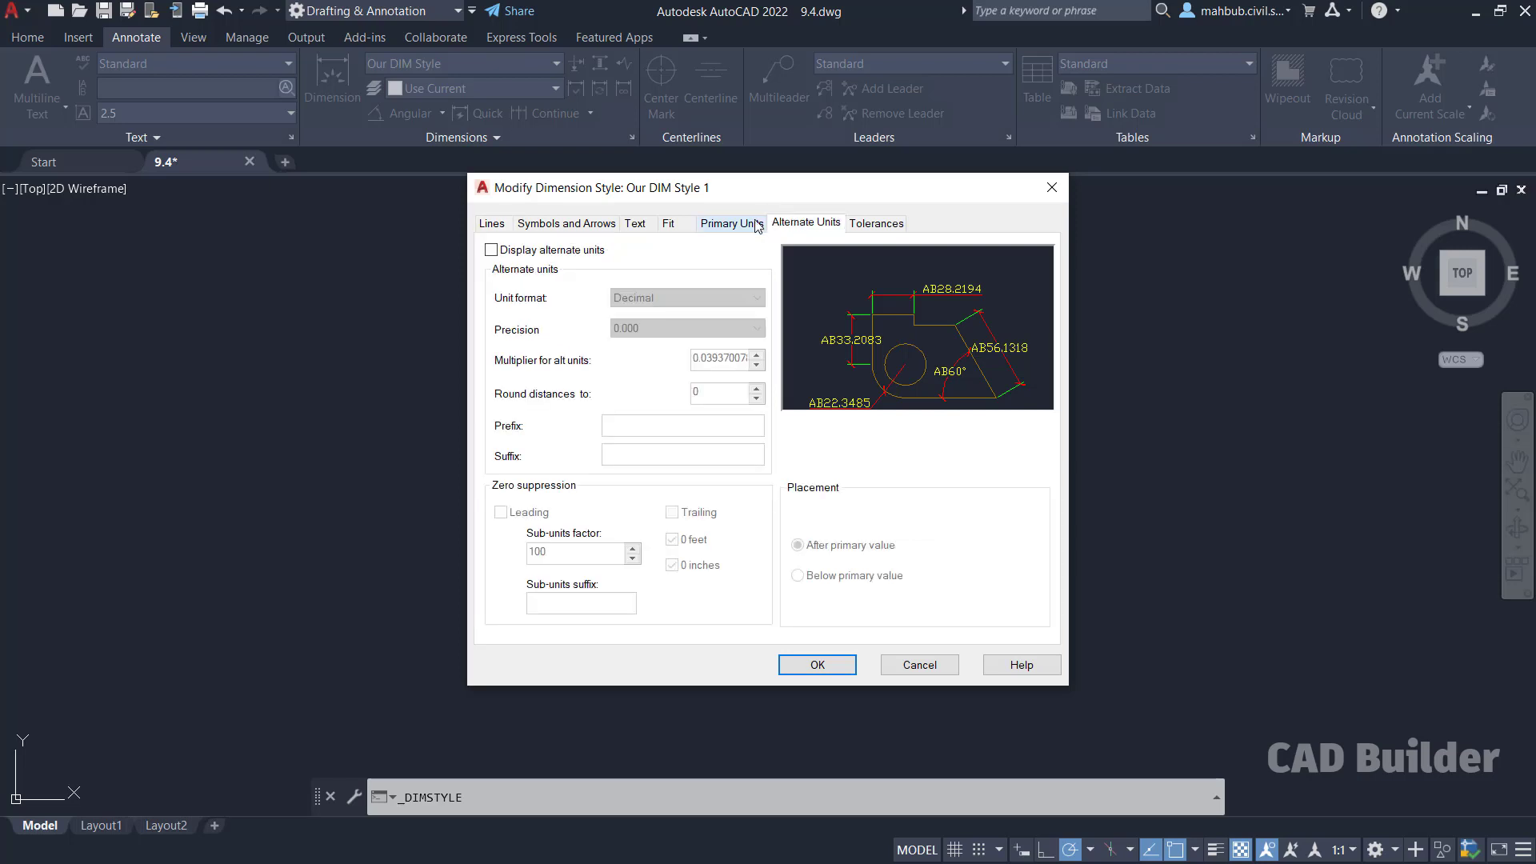
{"action": "left_click", "coordinate": [754, 224]}
{"action": "left_click", "coordinate": [633, 398]}
{"action": "type", "text": "AB"}
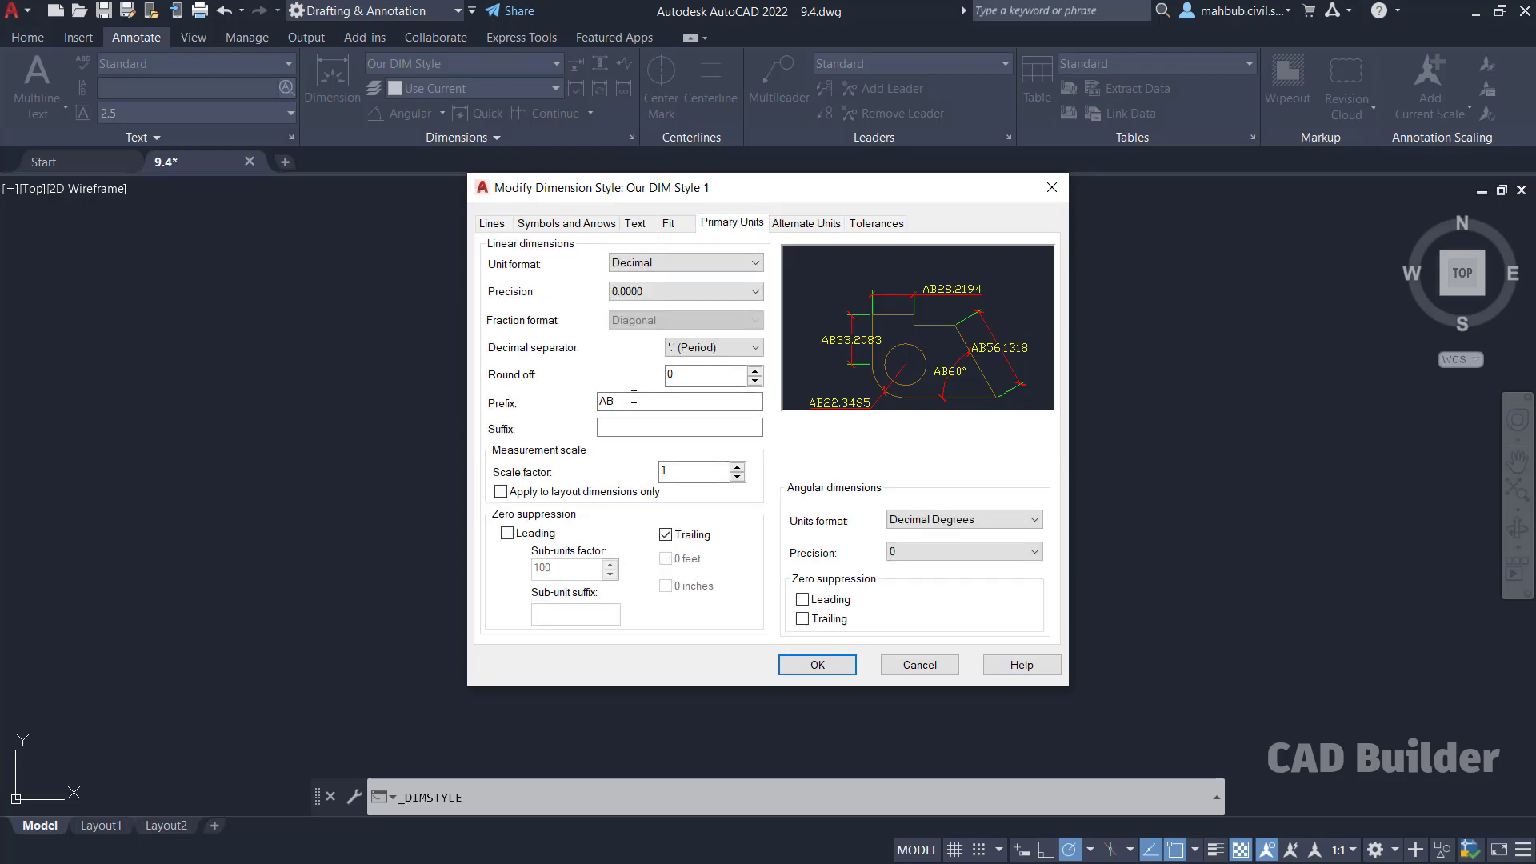
{"action": "key", "text": "BackSpace"}
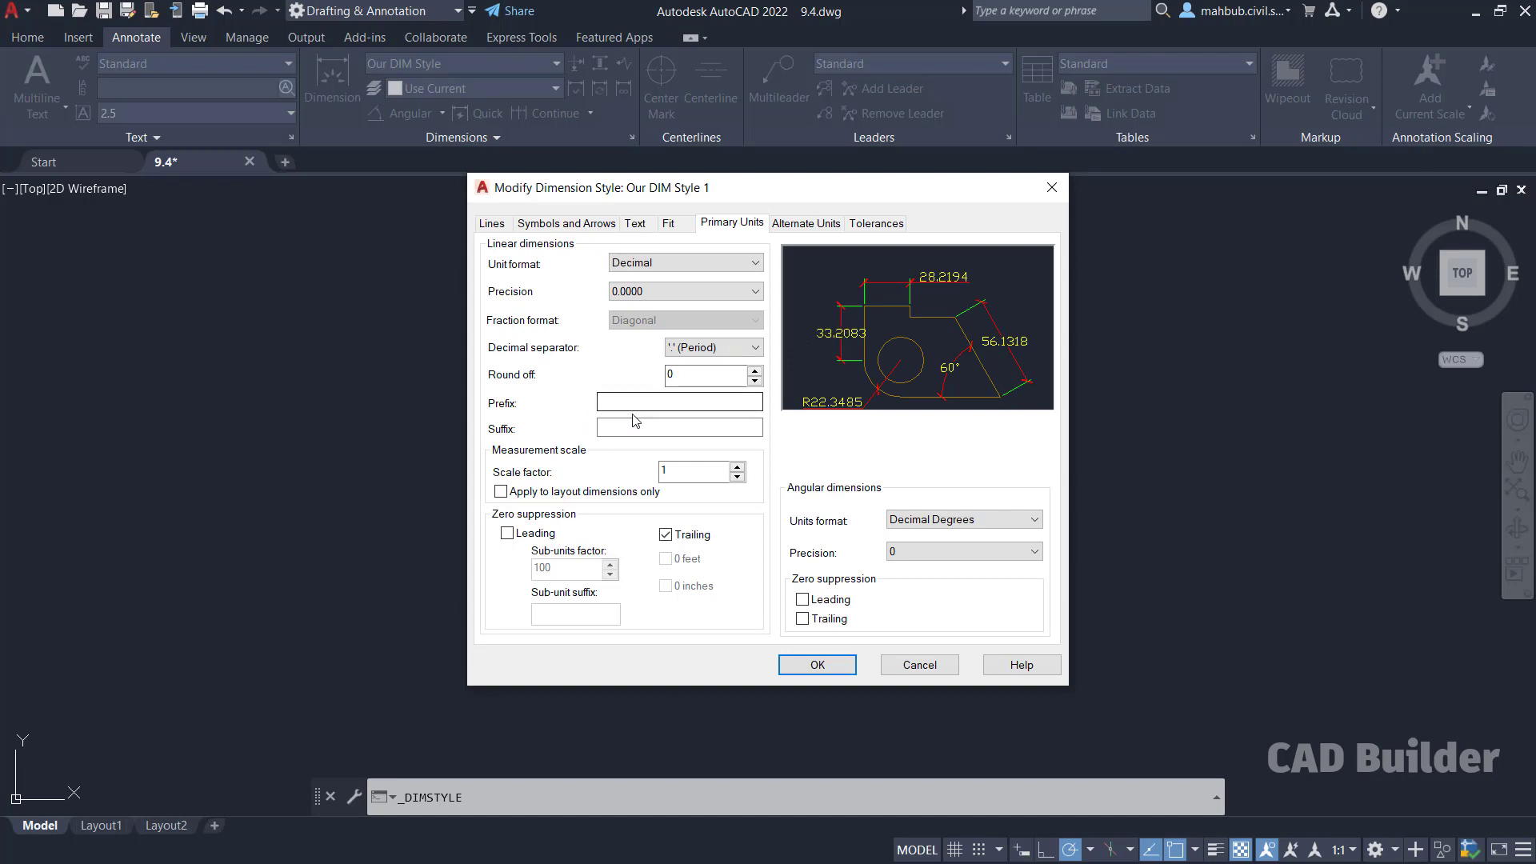
Step: Review the style's alternate units and tolerance settings, then save the modified style and close the Dimension Style Manager
{"action": "left_click", "coordinate": [789, 225]}
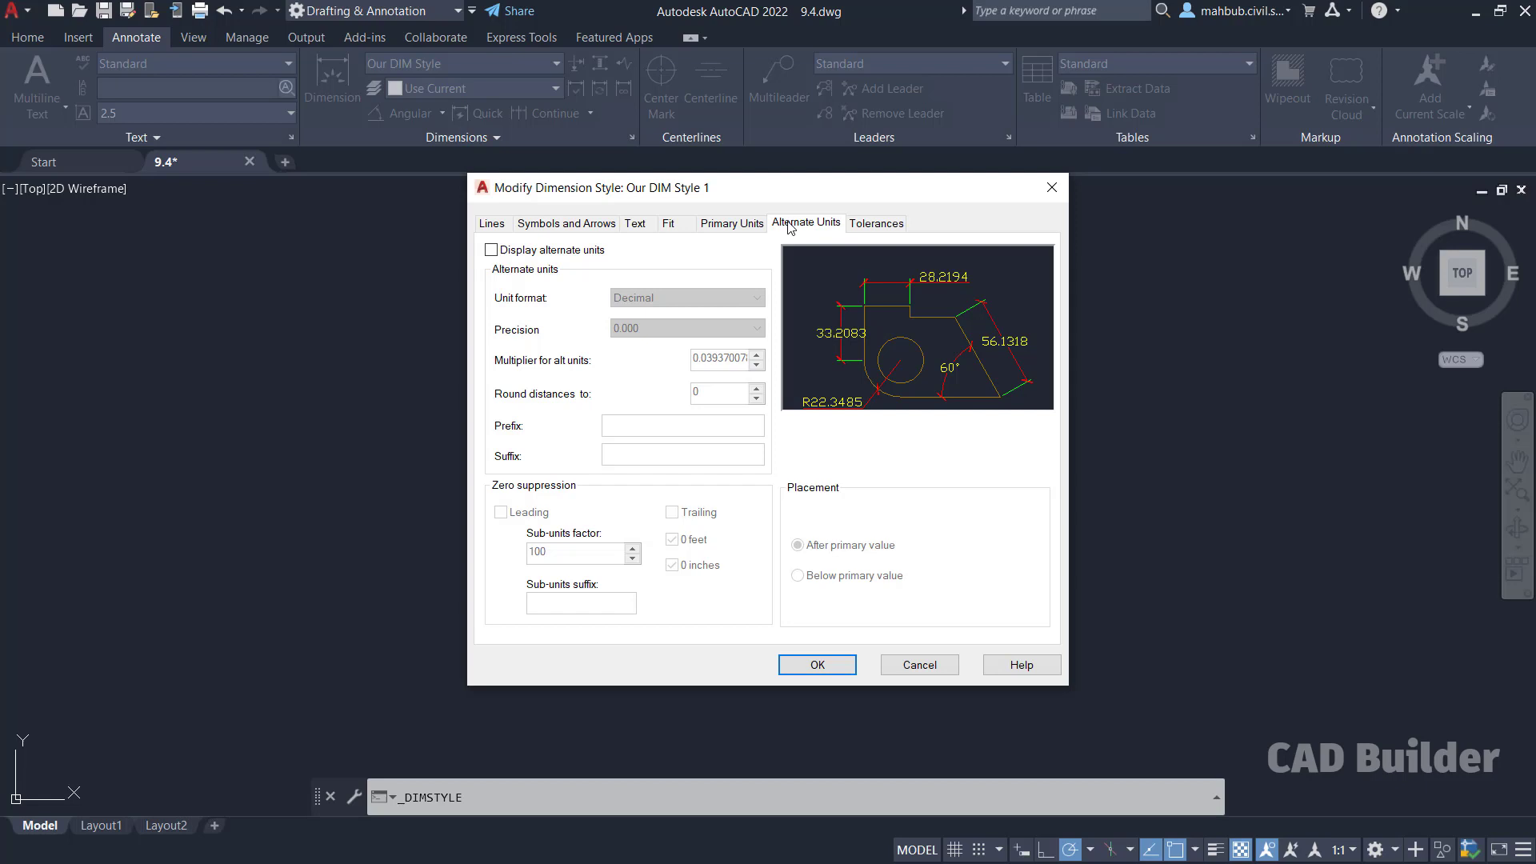
{"action": "left_click", "coordinate": [875, 227]}
{"action": "left_click", "coordinate": [814, 228]}
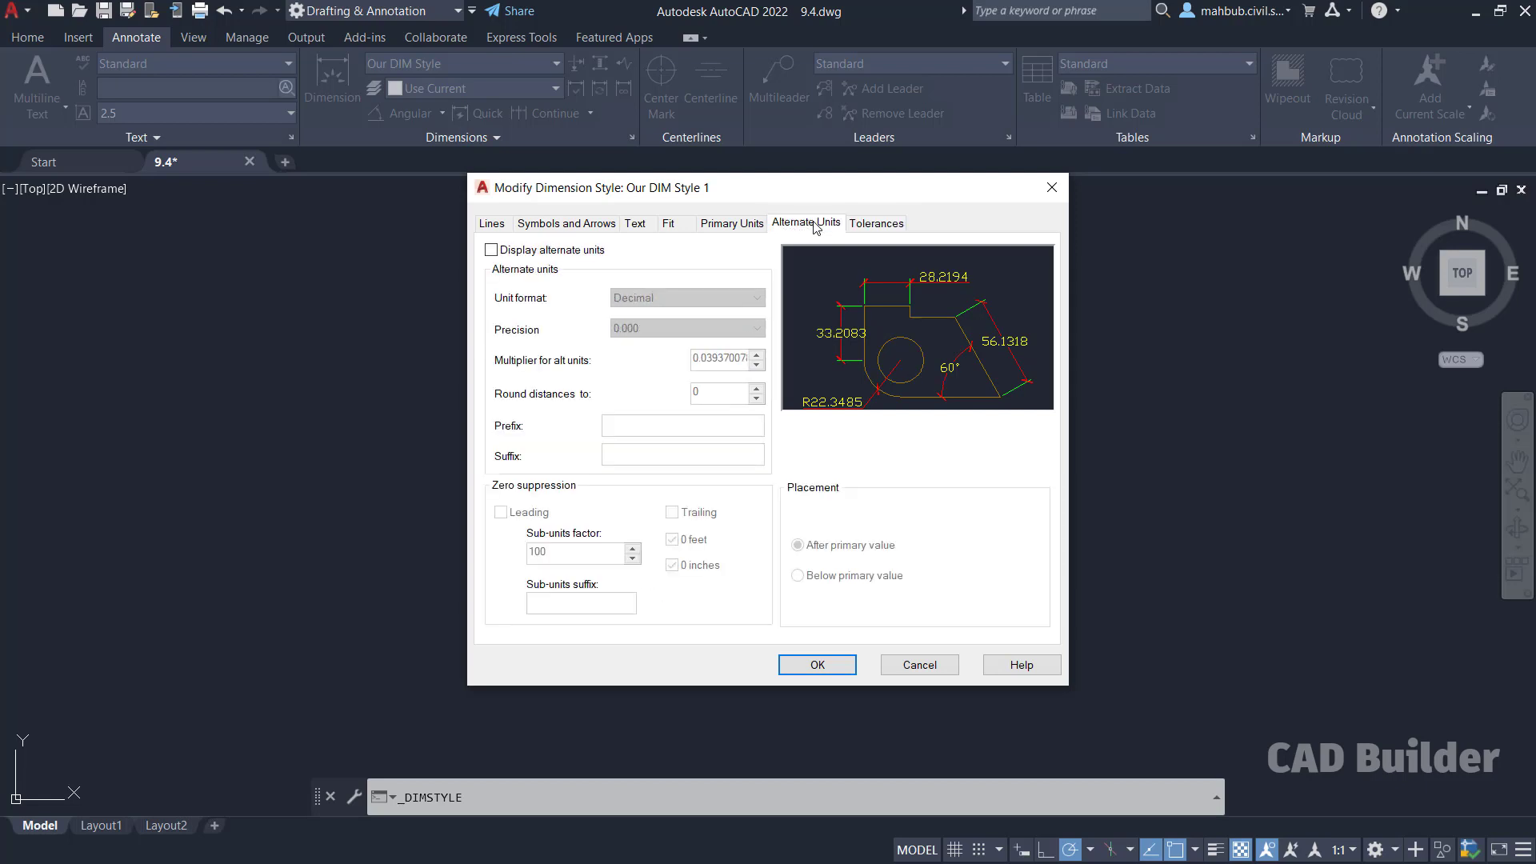
{"action": "left_click", "coordinate": [739, 225]}
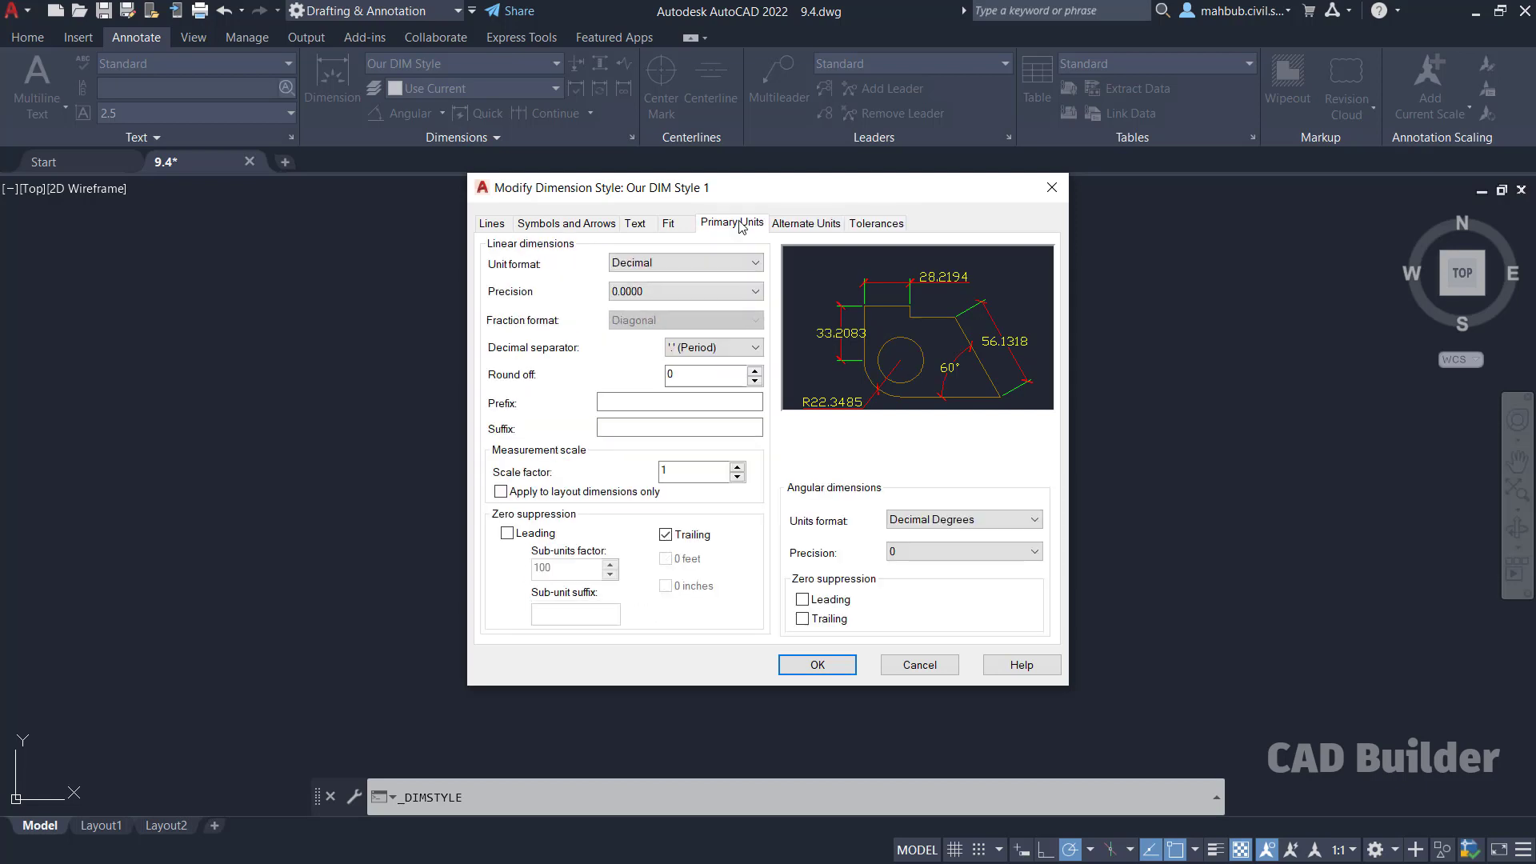
{"action": "left_click", "coordinate": [824, 666]}
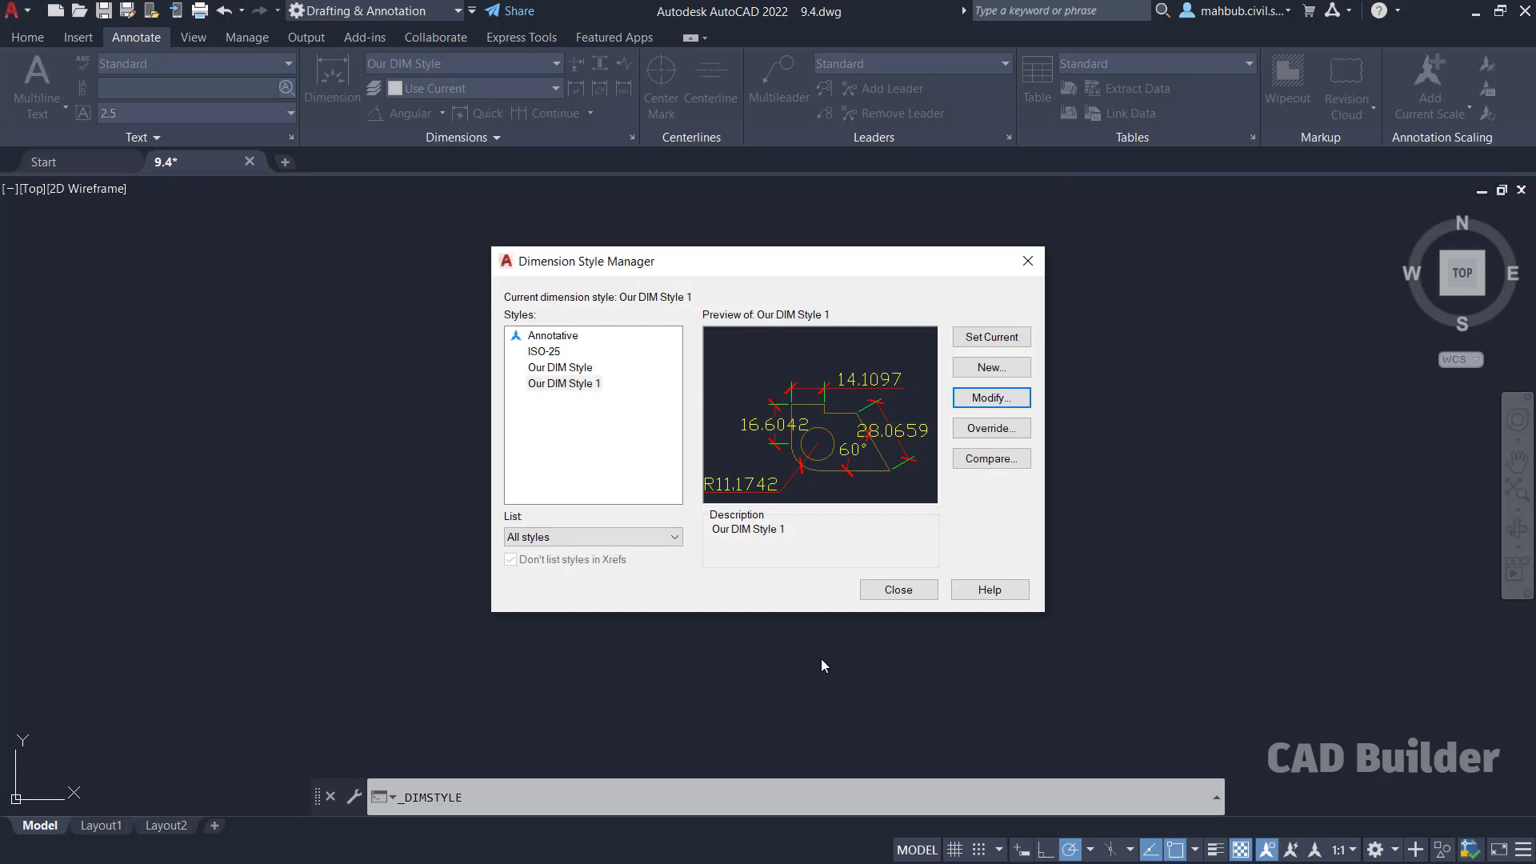
{"action": "left_click", "coordinate": [897, 590]}
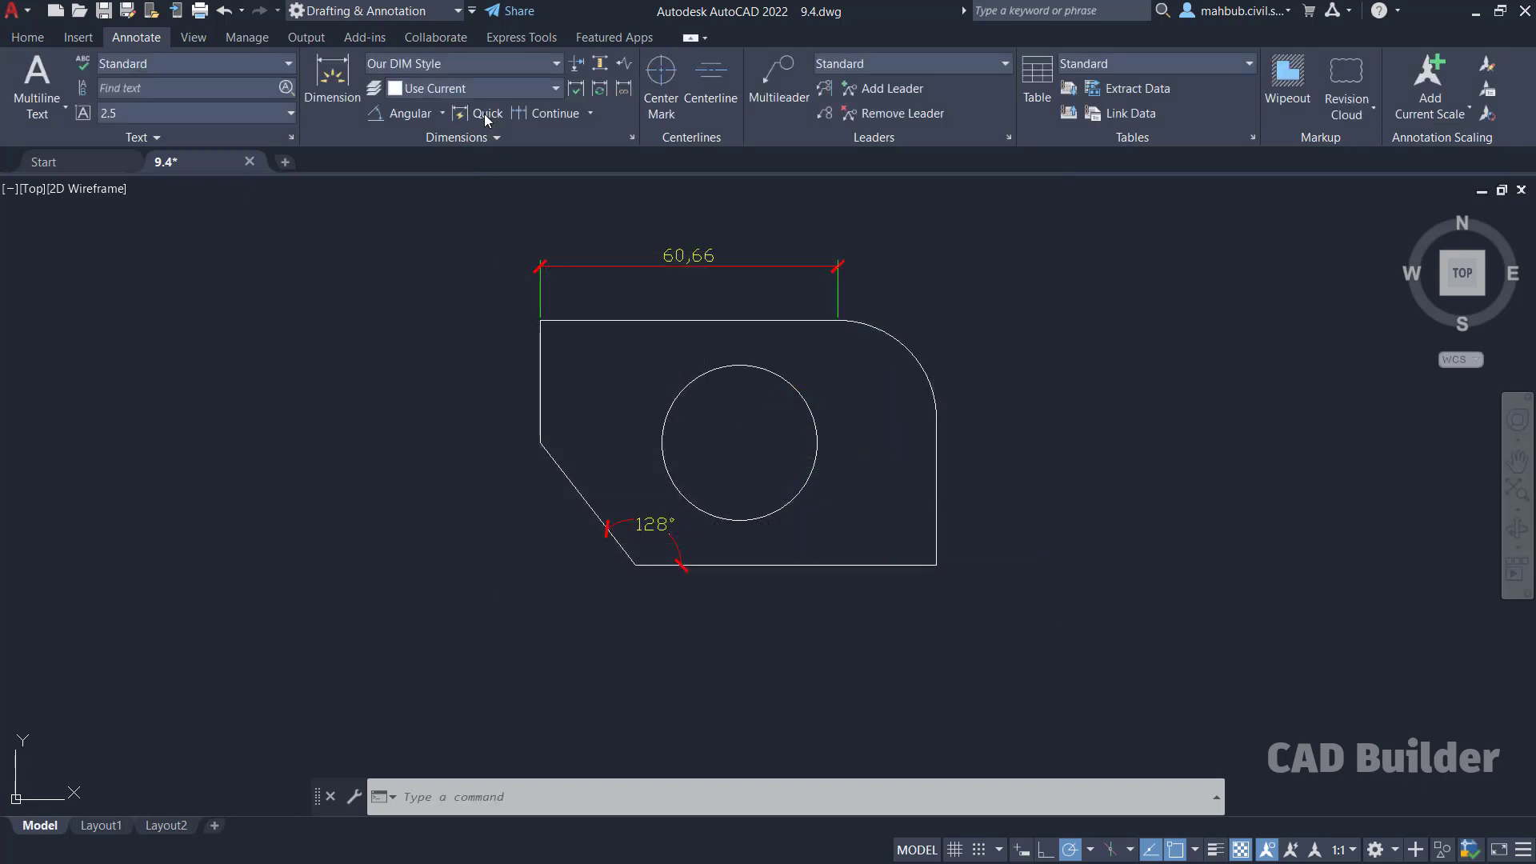
Step: Make Our DIM Style 1 current and dimension the shape's bottom horizontal edge, placing the dimension line below it
{"action": "left_click", "coordinate": [463, 66]}
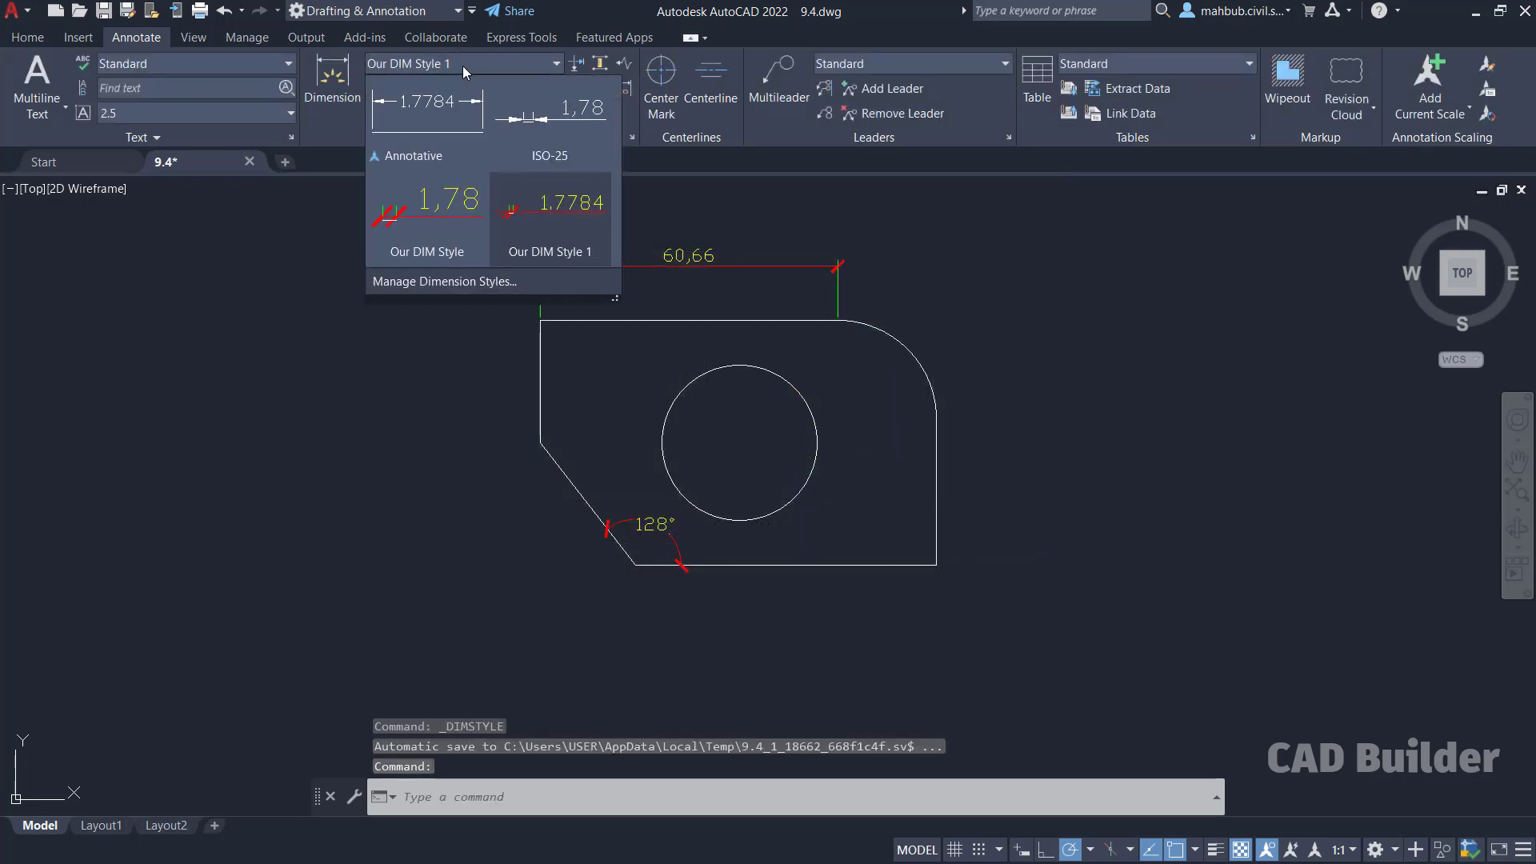
{"action": "left_click", "coordinate": [552, 219]}
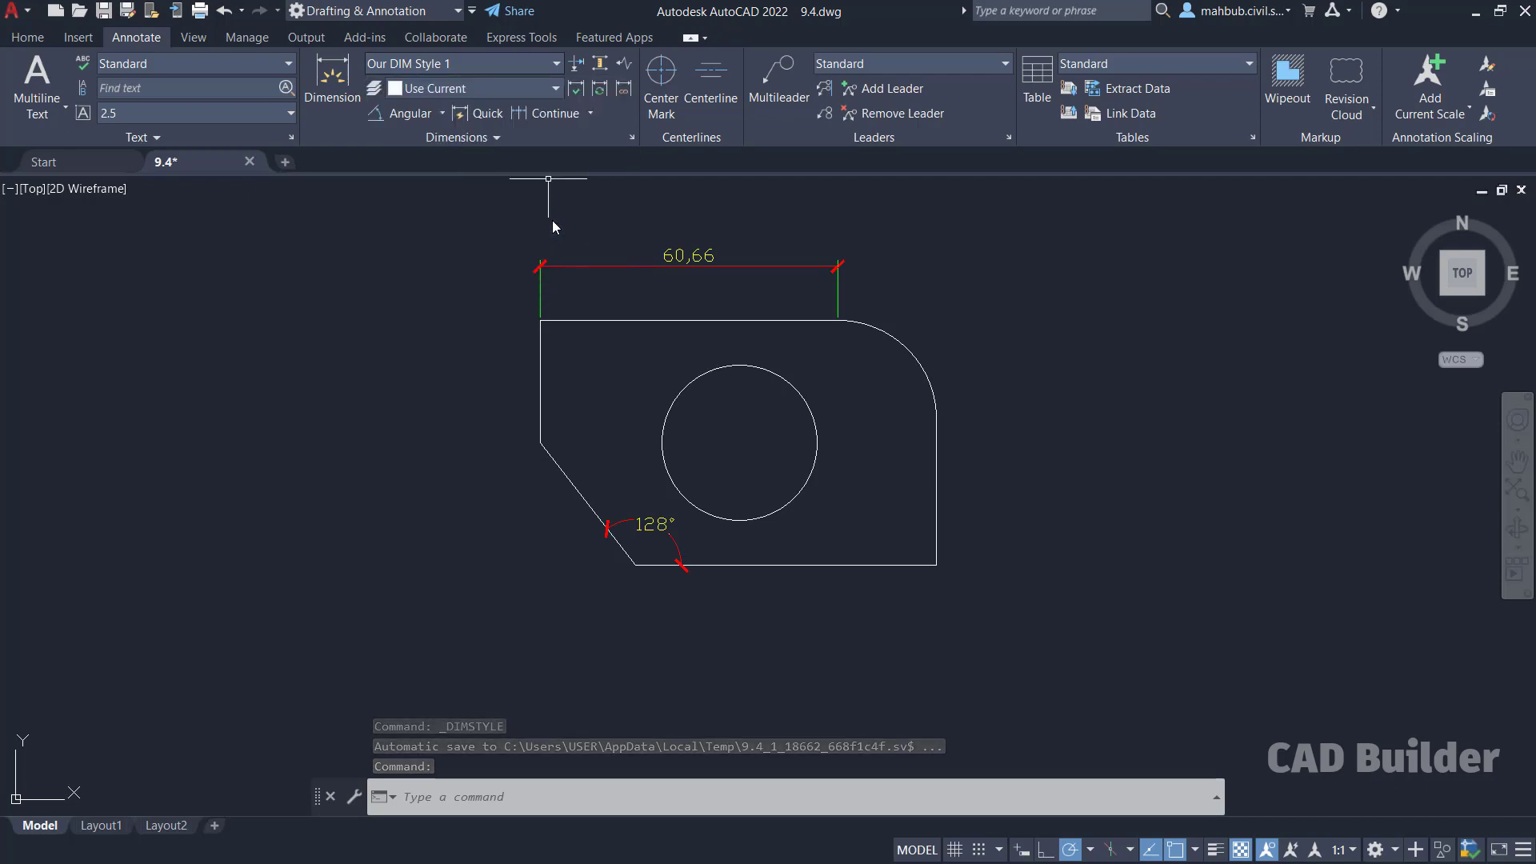
{"action": "left_click", "coordinate": [323, 70]}
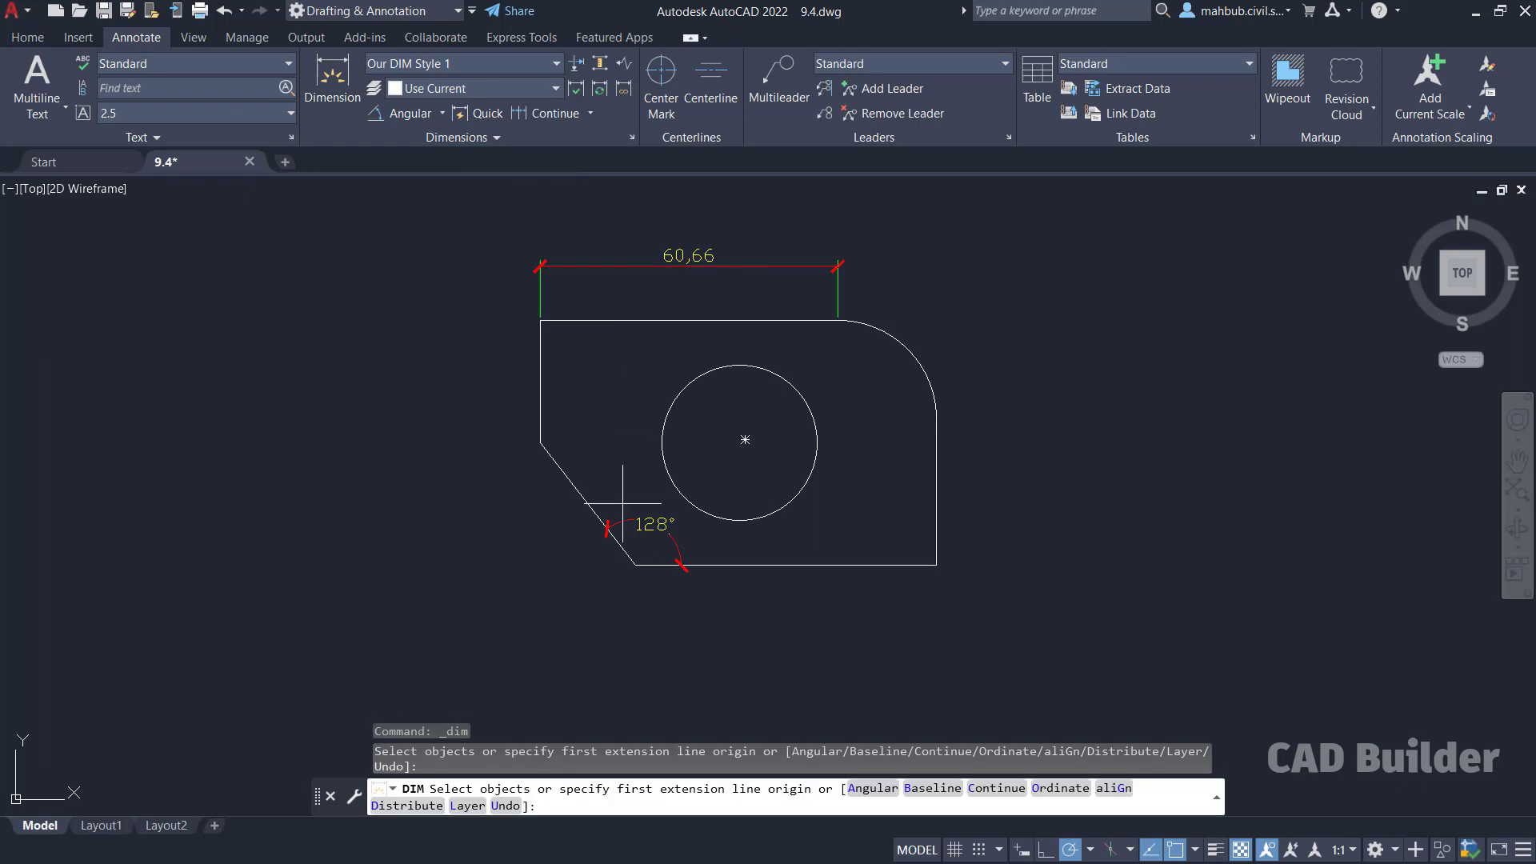
{"action": "left_click", "coordinate": [636, 564]}
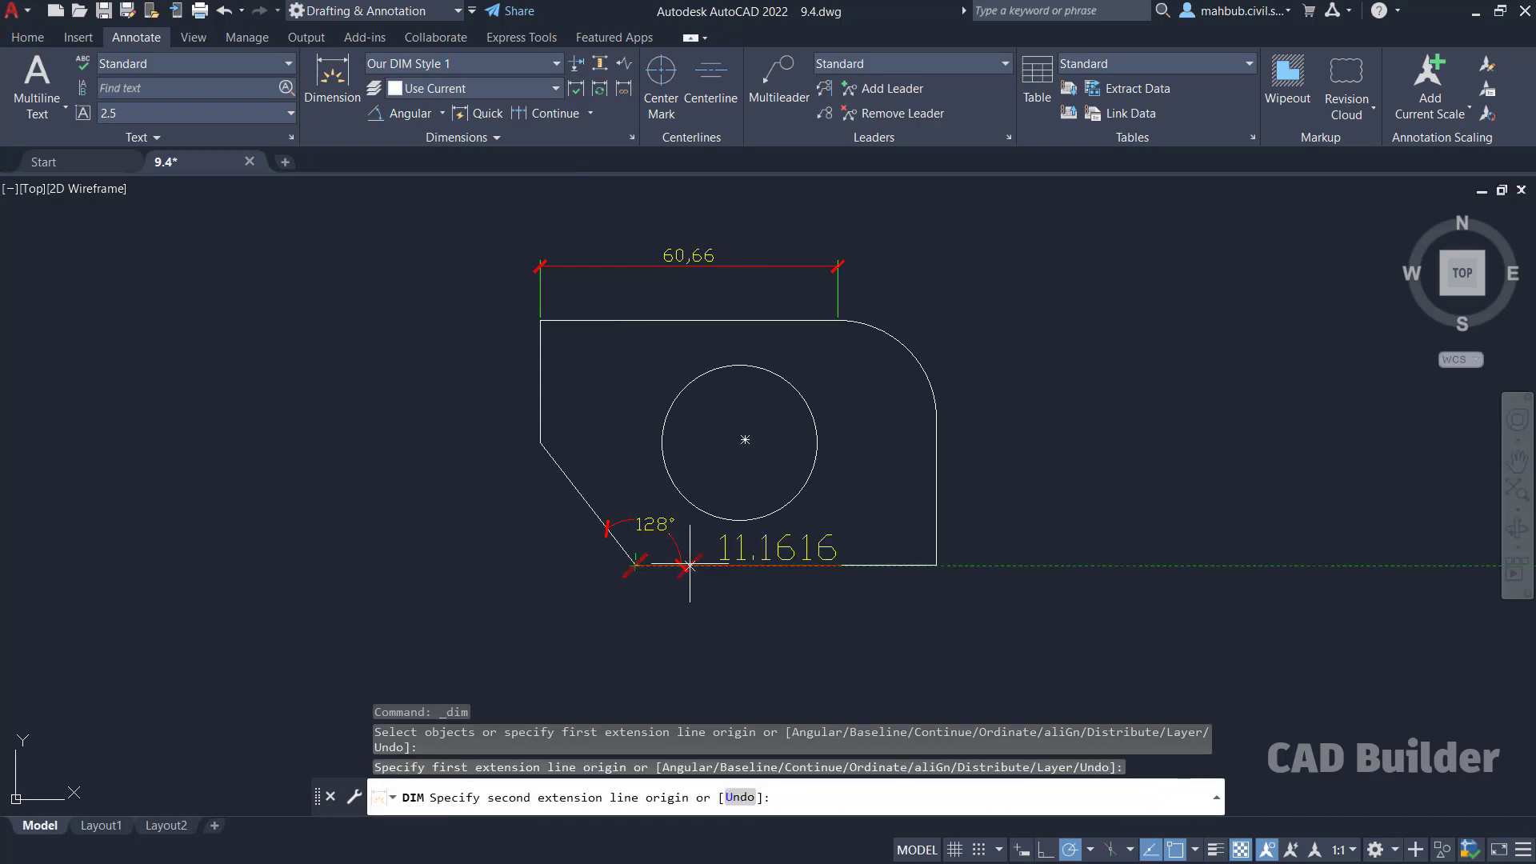
{"action": "left_click", "coordinate": [936, 564]}
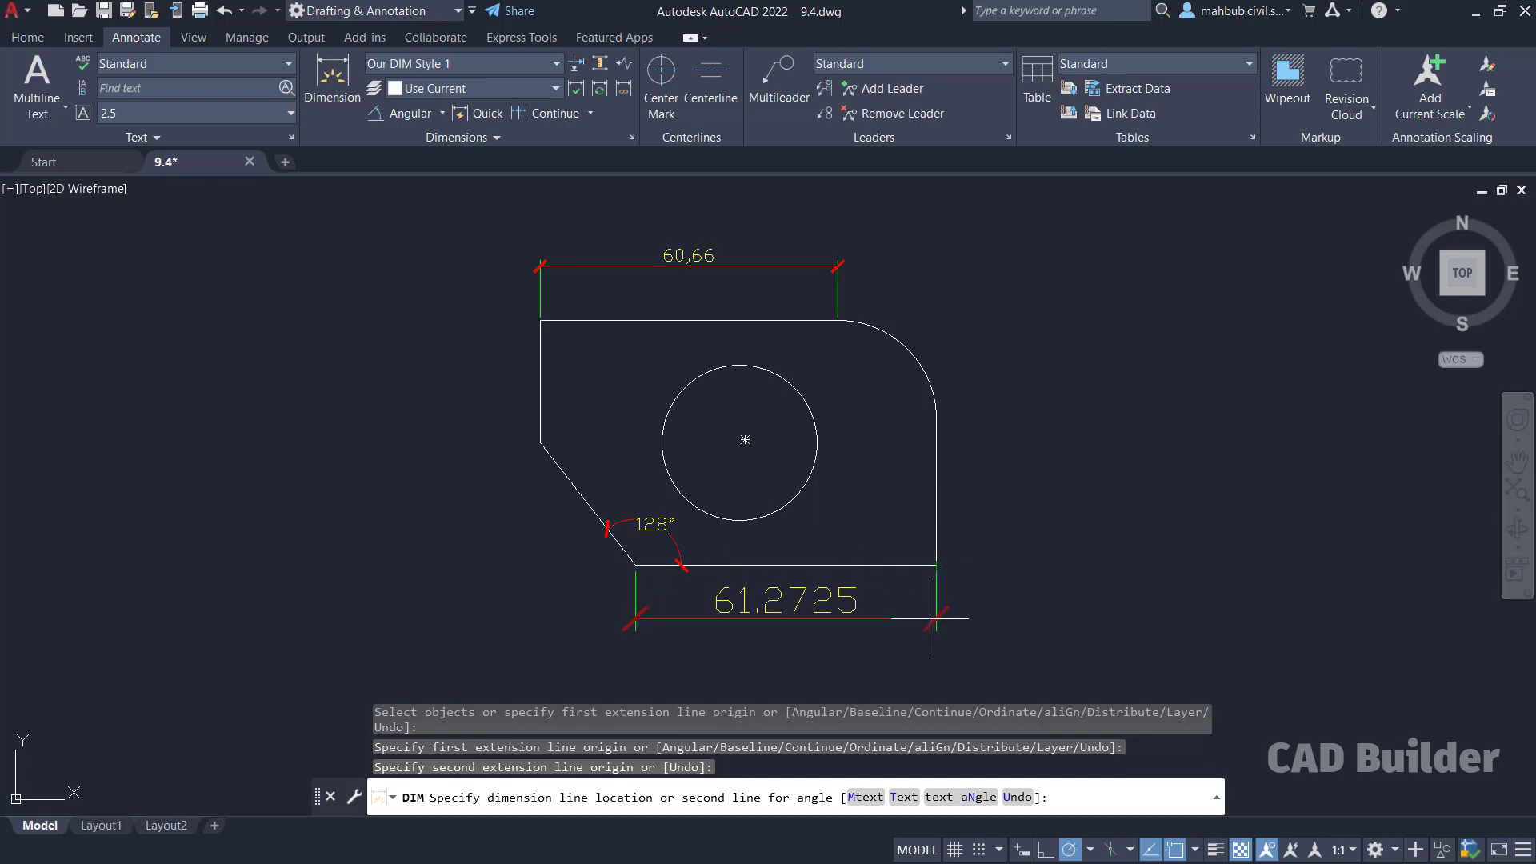
{"action": "left_click", "coordinate": [933, 621]}
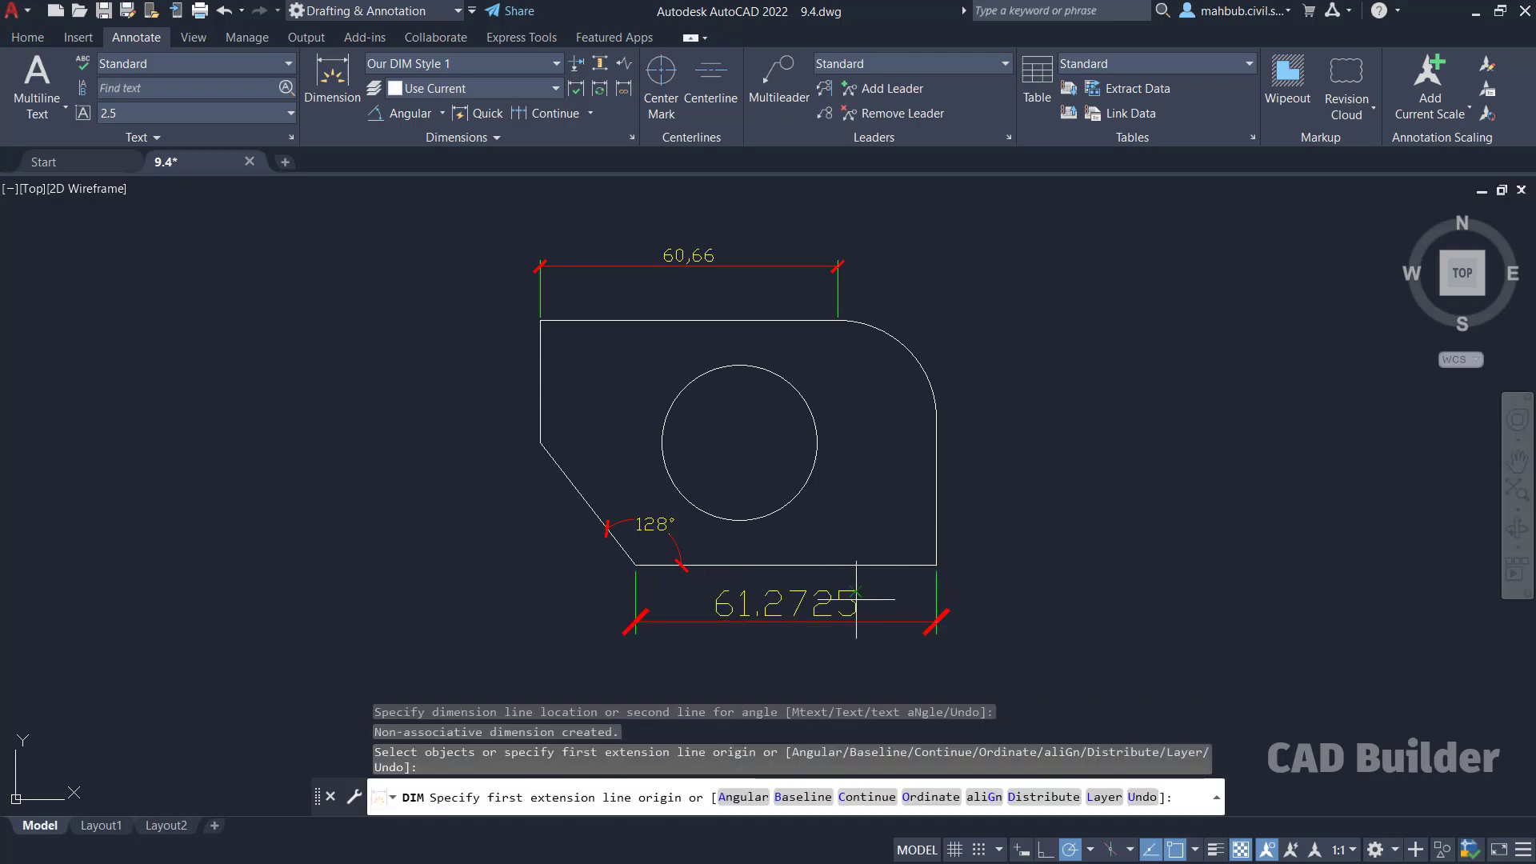
Step: Try to continue from the bottom edge's dimension using the Continue option of the Dimension command
{"action": "type", "text": "c"}
{"action": "key", "text": "Return"}
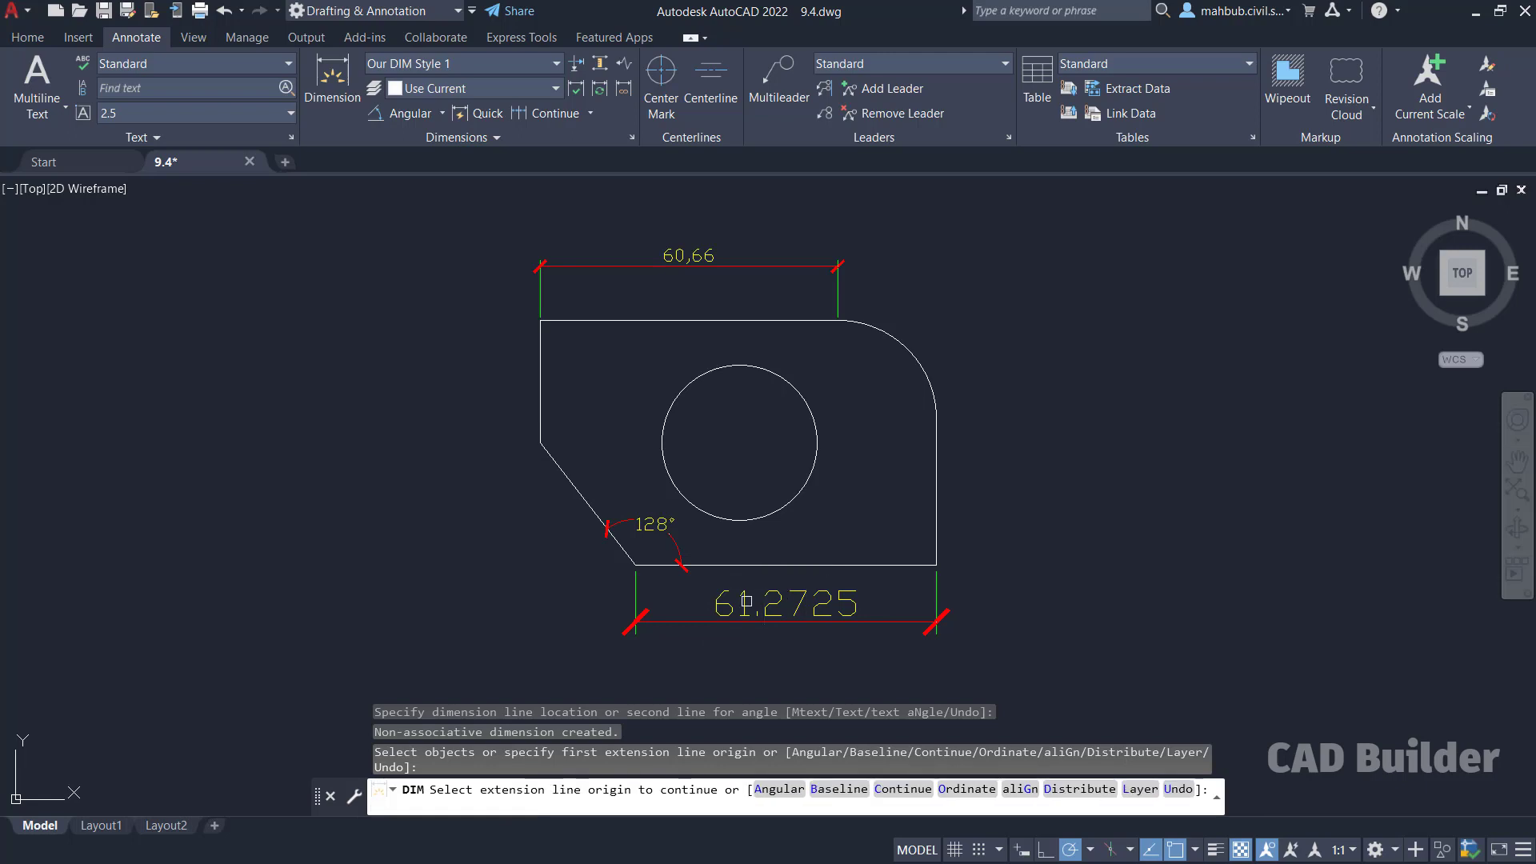
{"action": "left_click", "coordinate": [648, 624]}
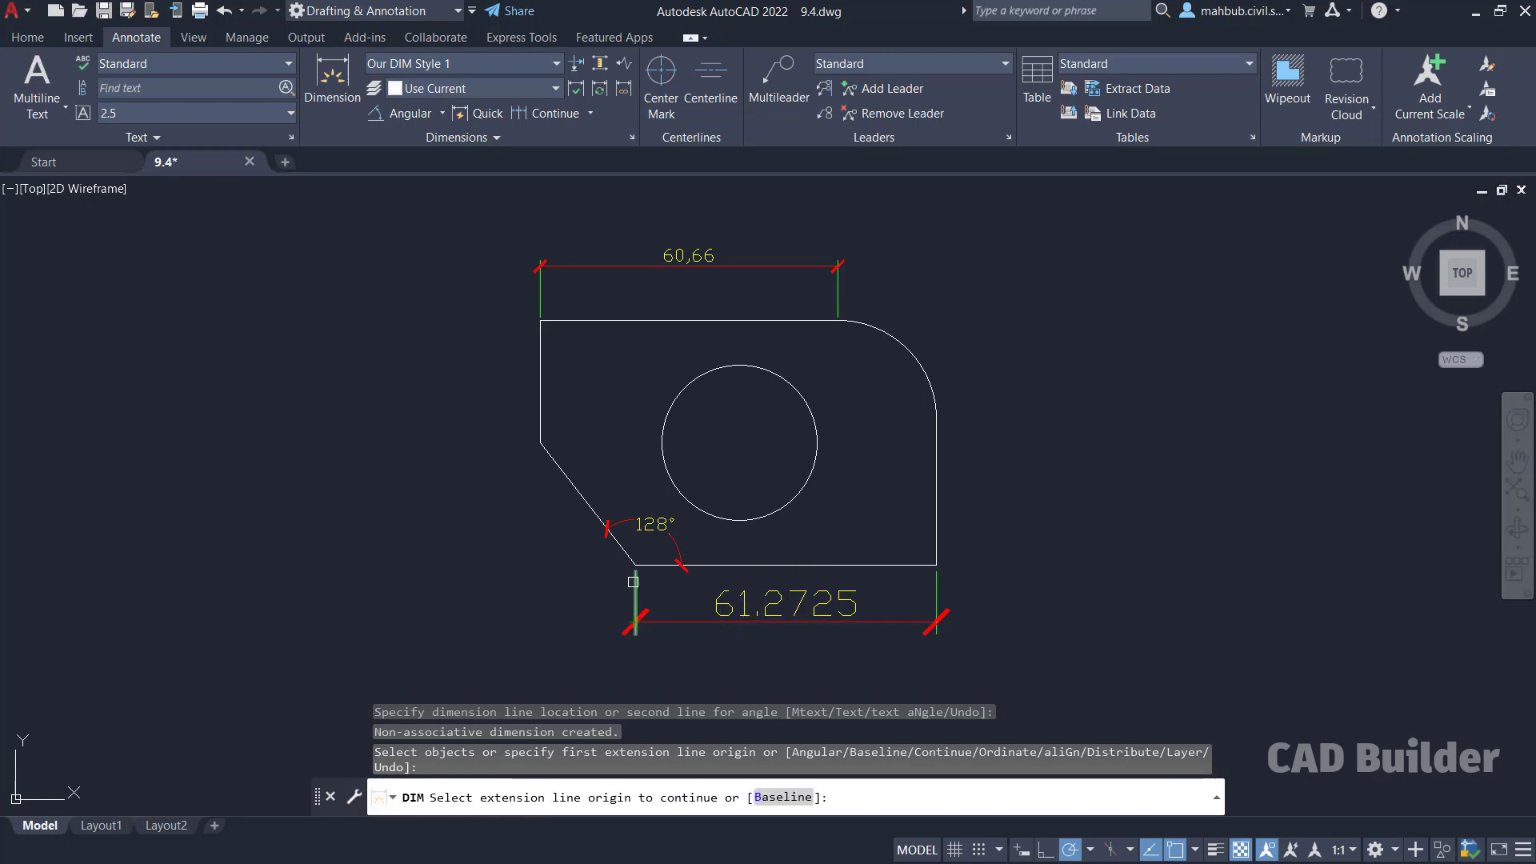
{"action": "key", "text": "Return"}
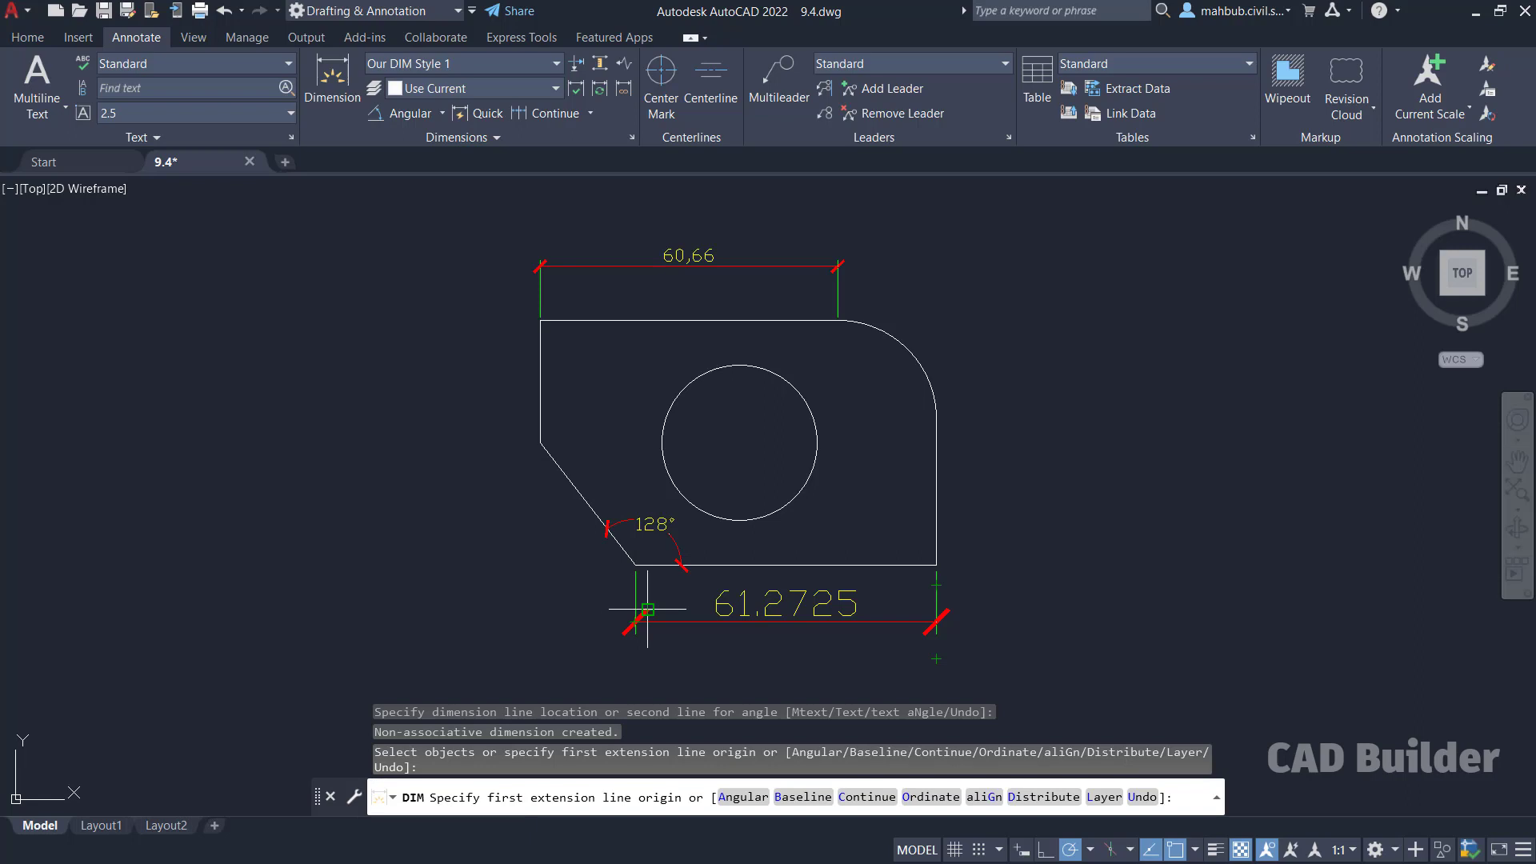
{"action": "type", "text": "c"}
{"action": "key", "text": "Return"}
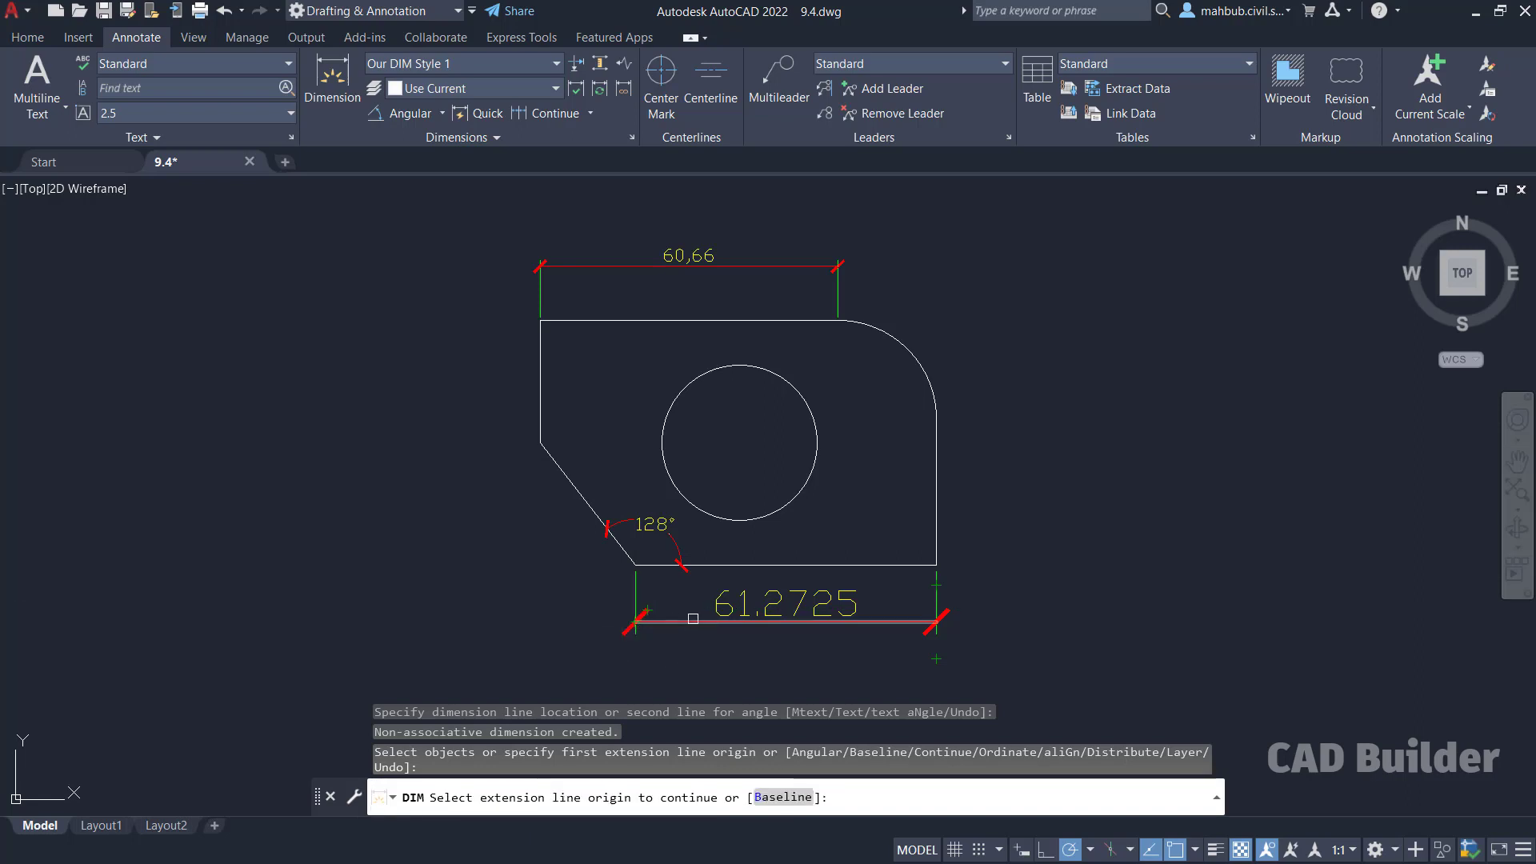
{"action": "key", "text": "Return"}
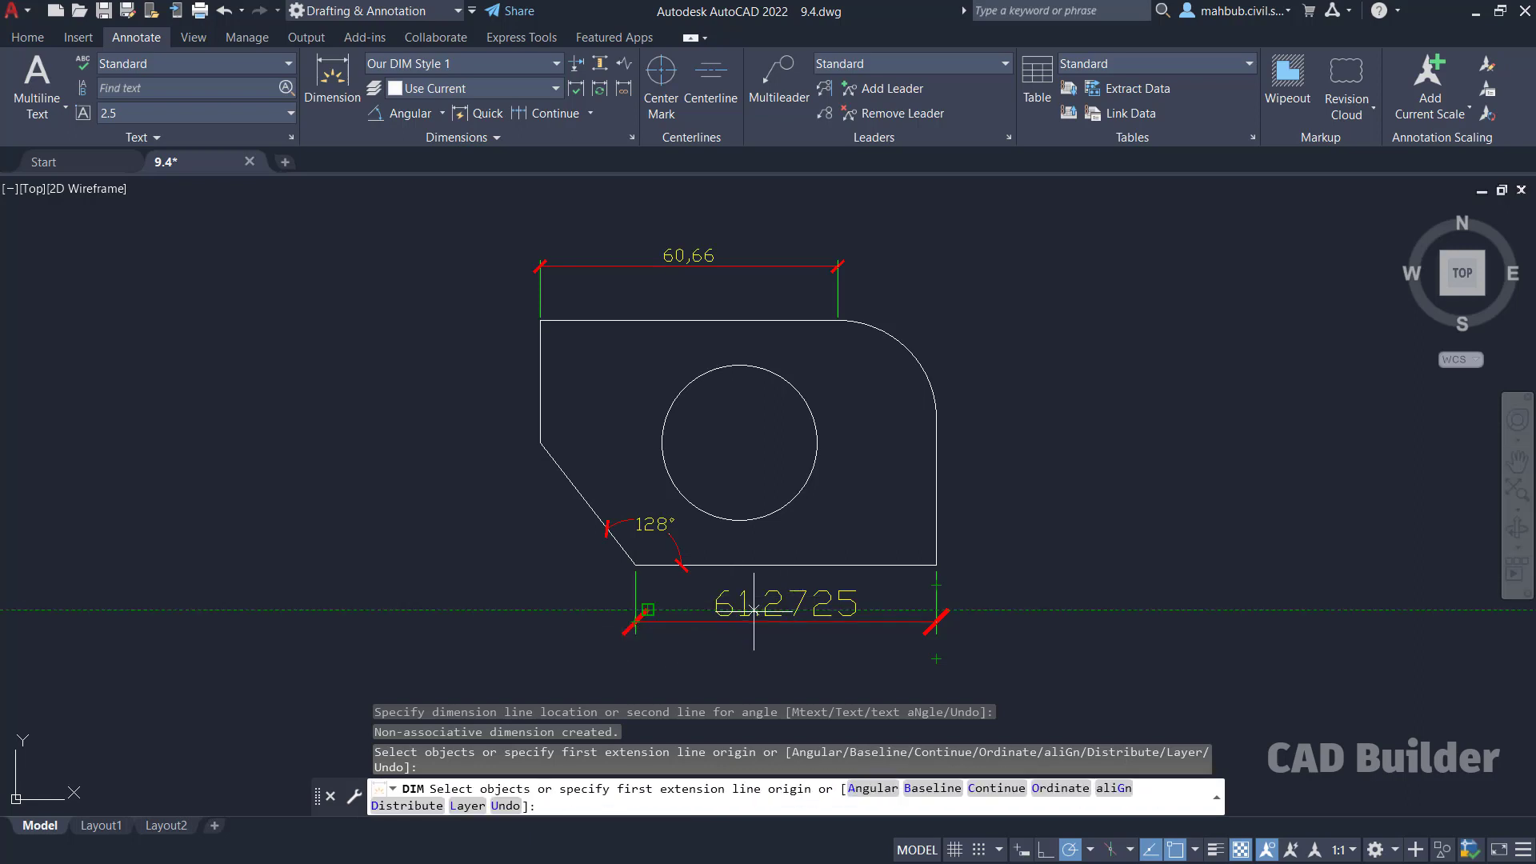
{"action": "type", "text": "c"}
{"action": "key", "text": "Return"}
{"action": "key", "text": "Return"}
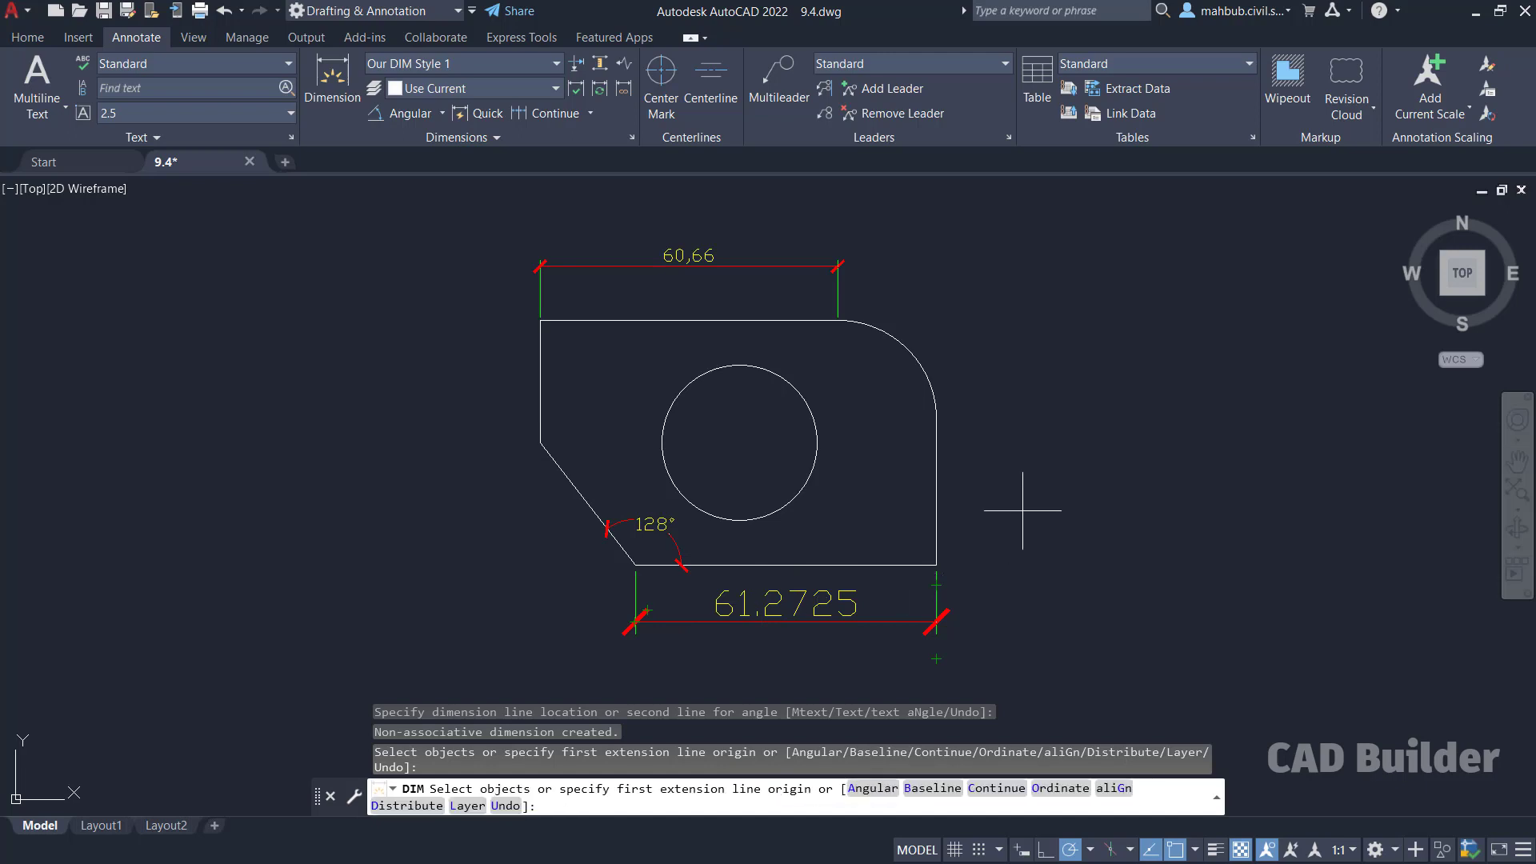